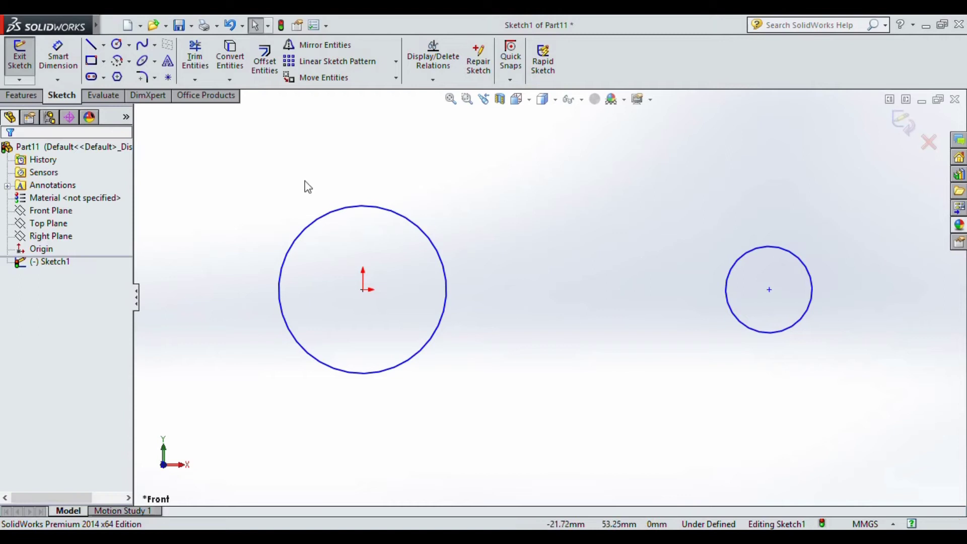
Dimension the horizontal distance between the centres of the two circles as 130 mm
{"action": "left_click", "coordinate": [58, 58]}
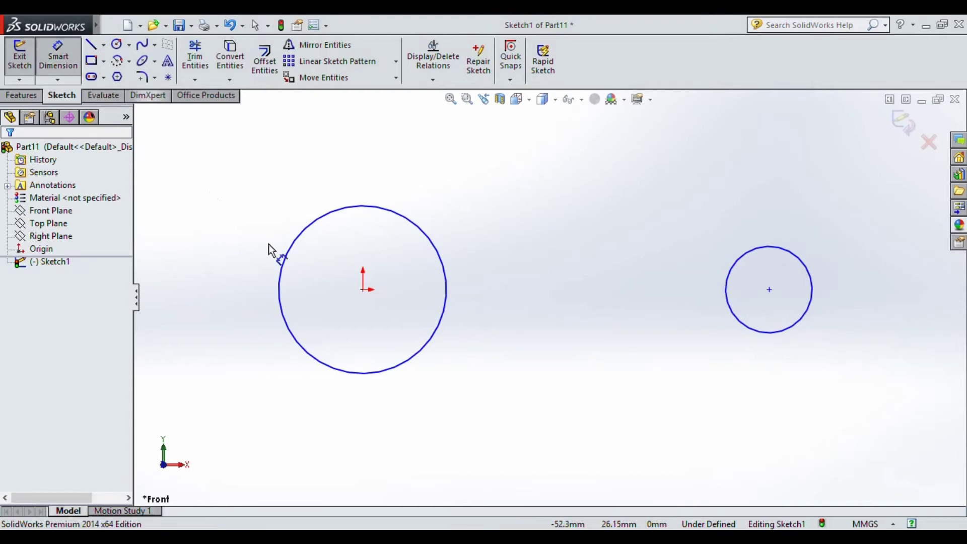
{"action": "left_click", "coordinate": [363, 290]}
{"action": "left_click", "coordinate": [769, 290]}
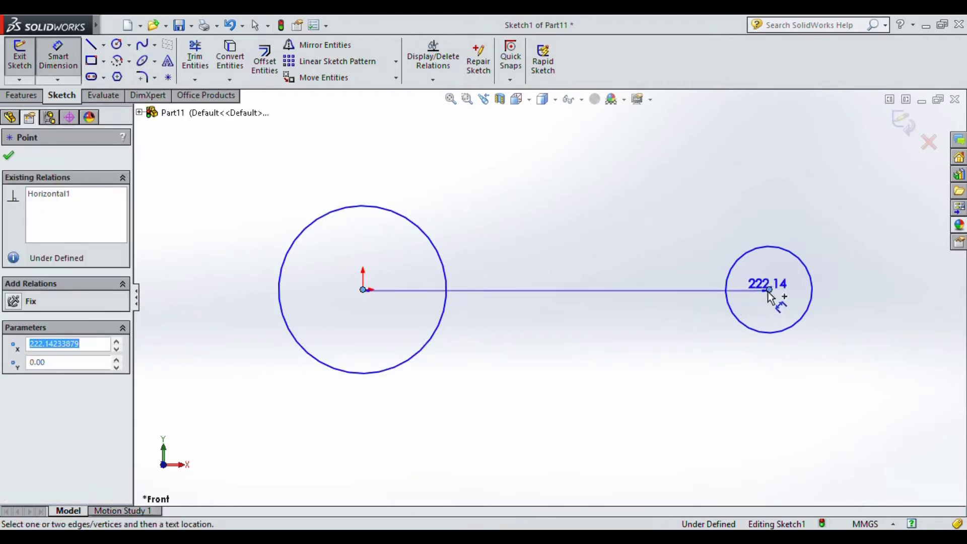
{"action": "left_click", "coordinate": [584, 412]}
{"action": "type", "text": "130"}
{"action": "key", "text": "Return"}
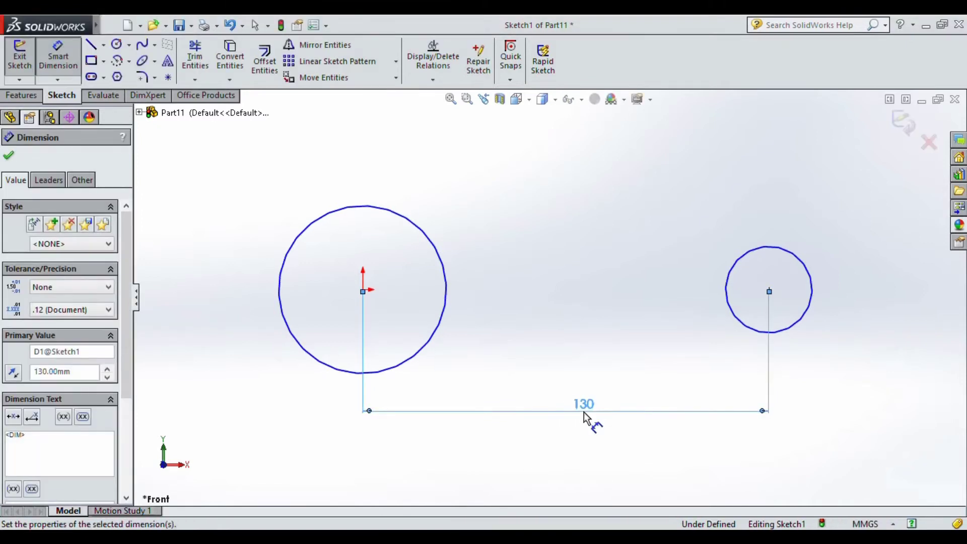
{"action": "left_click", "coordinate": [588, 346]}
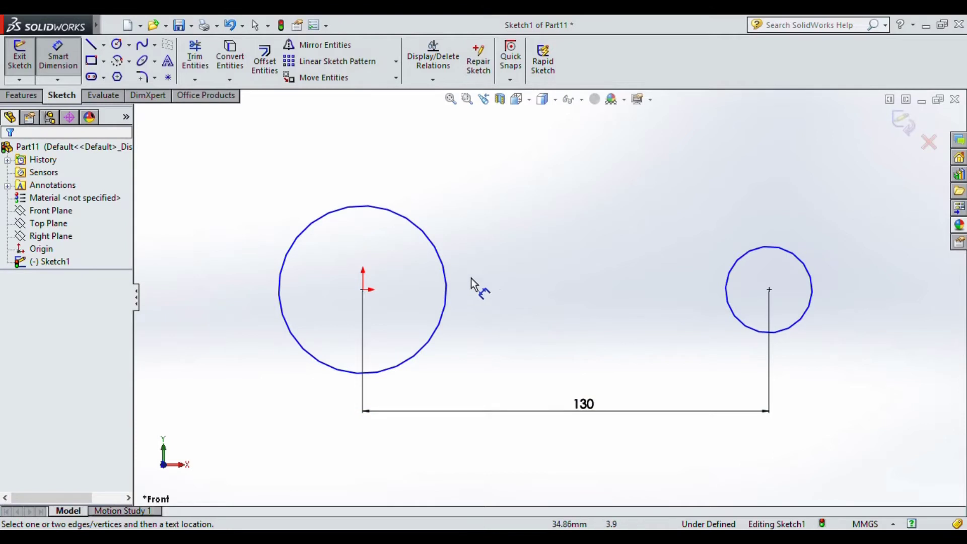
Dimension the large circle's diameter as 35 mm and the small circle's diameter as 18 mm
{"action": "left_click", "coordinate": [447, 276]}
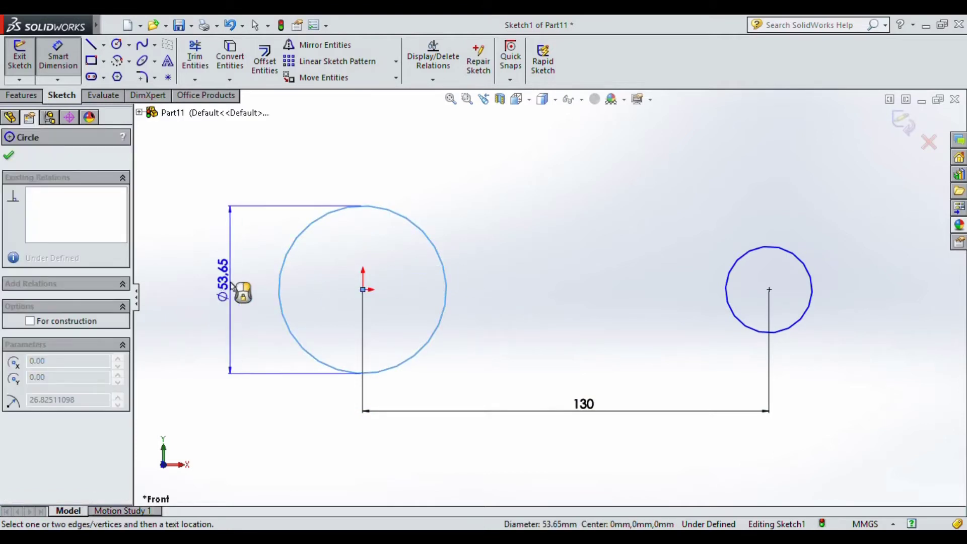
{"action": "left_click", "coordinate": [230, 283]}
{"action": "type", "text": "50"}
{"action": "key", "text": "Return"}
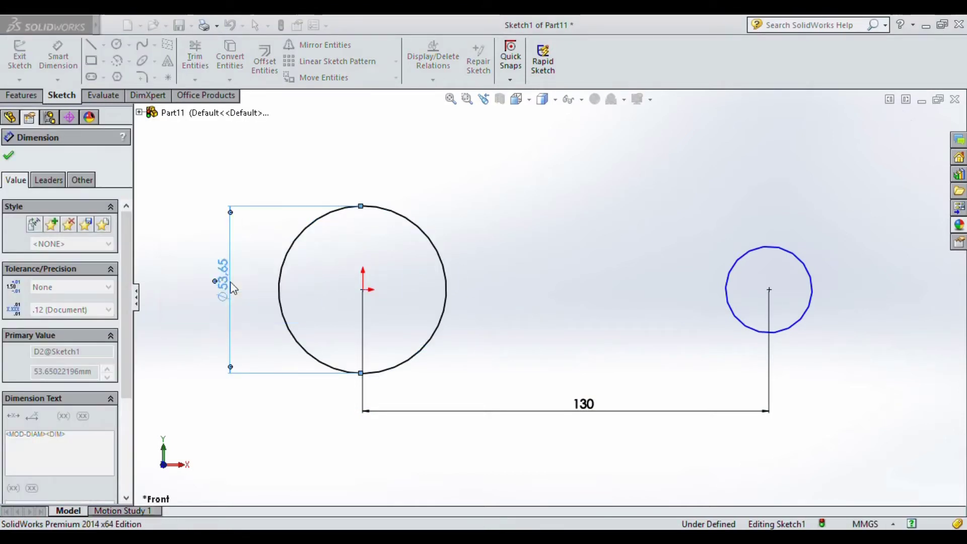
{"action": "left_click", "coordinate": [724, 295]}
{"action": "left_click", "coordinate": [705, 292]}
{"action": "type", "text": "18"}
{"action": "key", "text": "Return"}
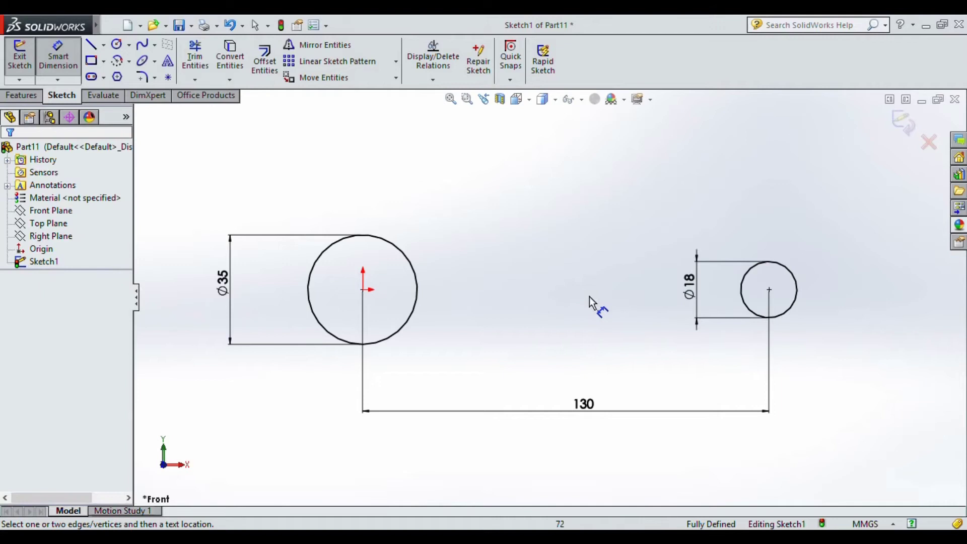
Offset the 35 mm circle outward by 4 mm
{"action": "left_click", "coordinate": [264, 59]}
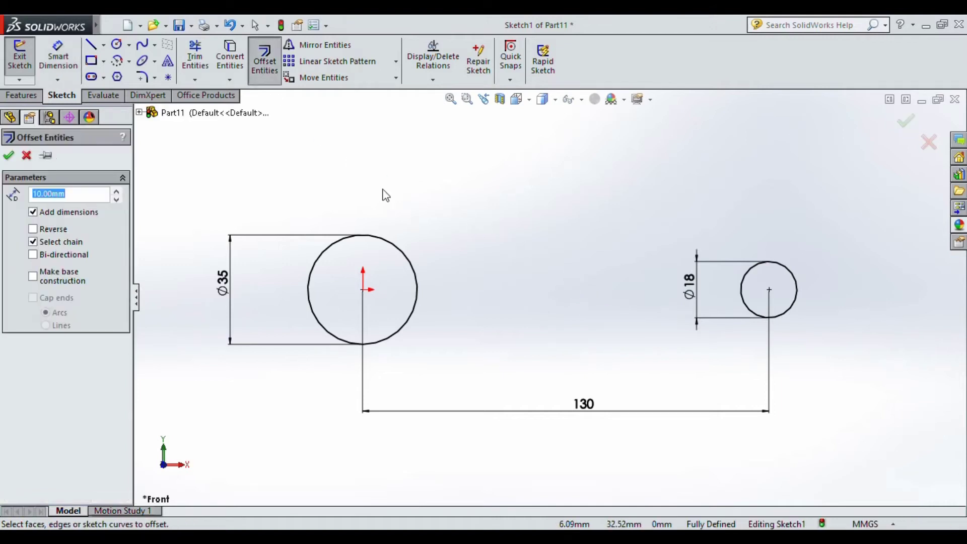
{"action": "left_click", "coordinate": [396, 247]}
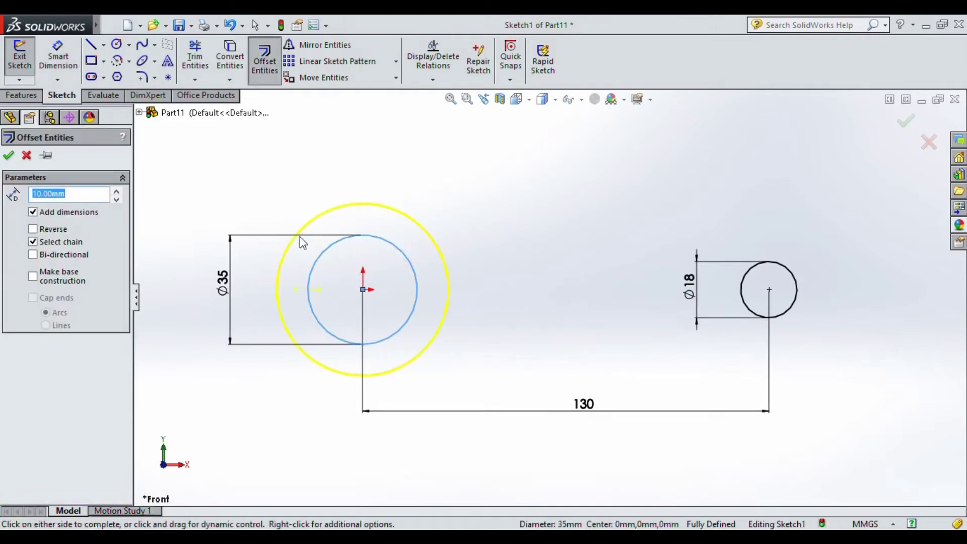
{"action": "type", "text": "4"}
{"action": "key", "text": "Return"}
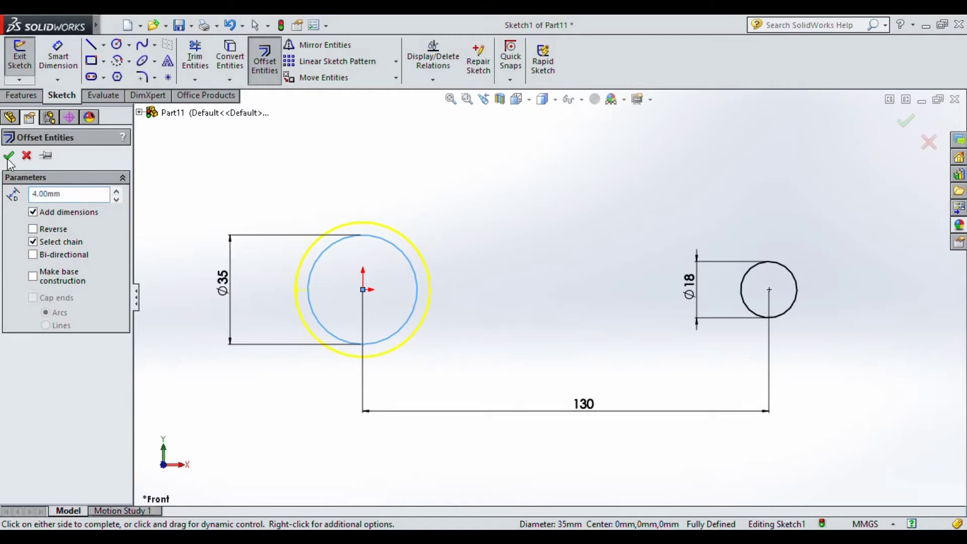
{"action": "left_click", "coordinate": [9, 156]}
Offset the 18 mm circle outward by 4 mm
{"action": "left_click", "coordinate": [264, 61]}
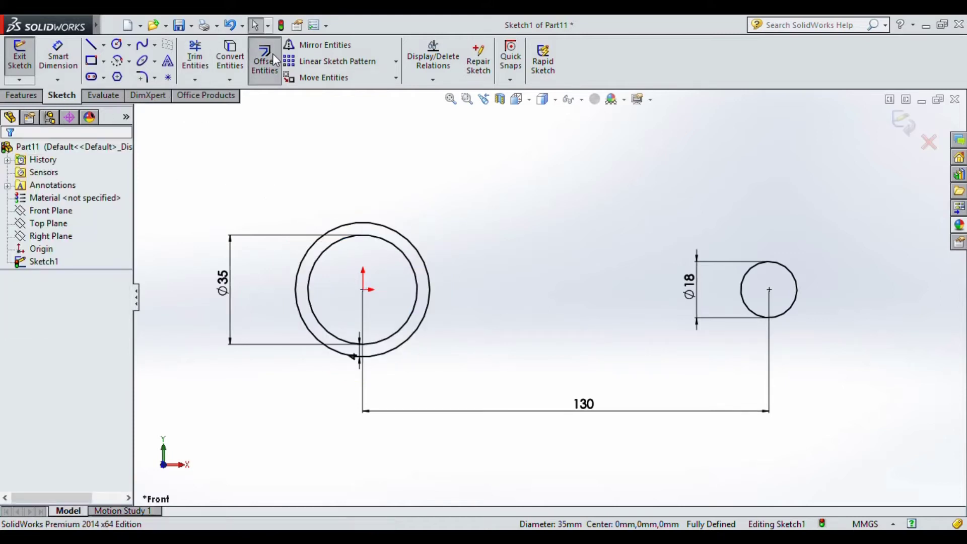
{"action": "left_click", "coordinate": [794, 276]}
{"action": "left_click", "coordinate": [794, 277]}
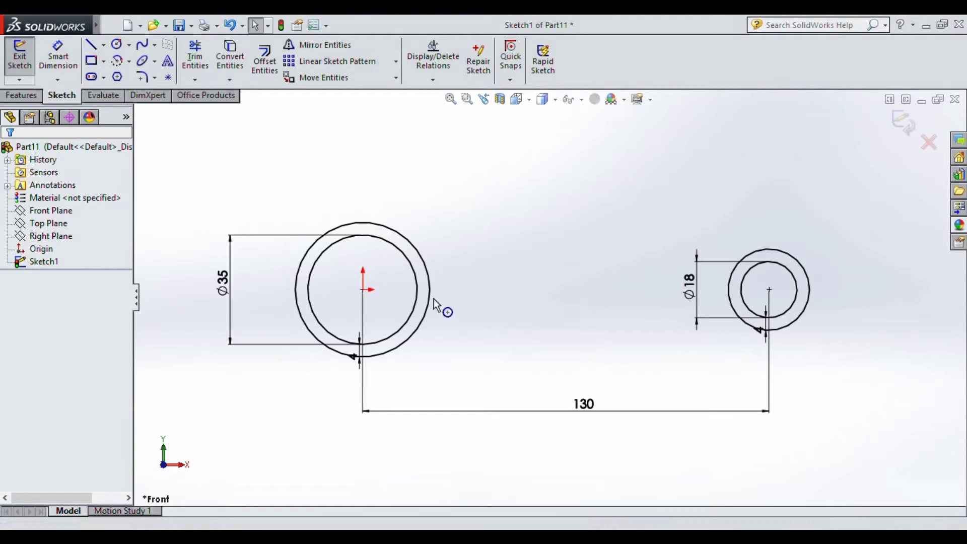
Sketch a vertical line about 18 mm up from the top of the 35 mm circle, continuing with a horizontal line to the right
{"action": "left_click", "coordinate": [92, 46]}
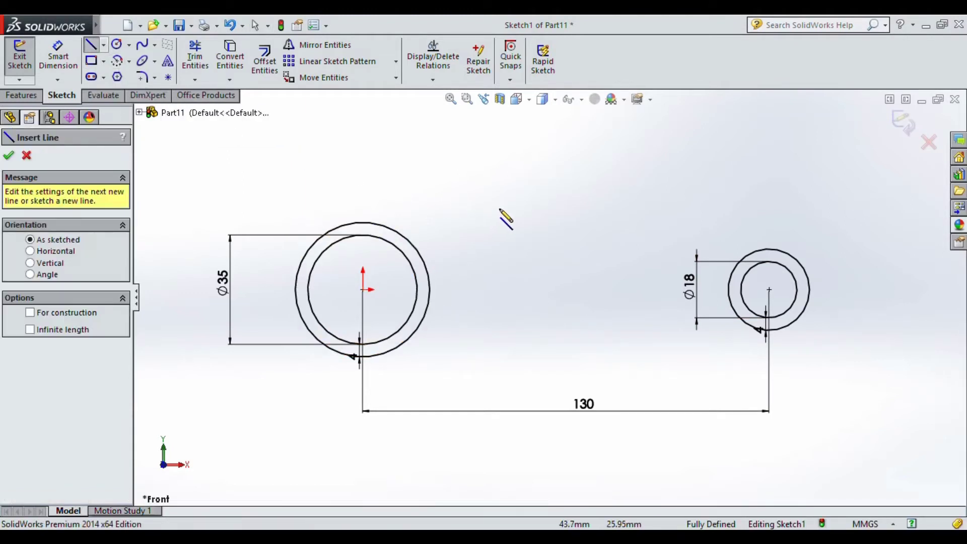
{"action": "left_click", "coordinate": [363, 235]}
{"action": "left_click", "coordinate": [363, 178]}
{"action": "left_click", "coordinate": [447, 178]}
Dimension the vertical line above the large circle as 11 mm and its connected horizontal line as 15 mm
{"action": "right_click_drag", "start_coordinate": [472, 217], "coordinate": [473, 143]}
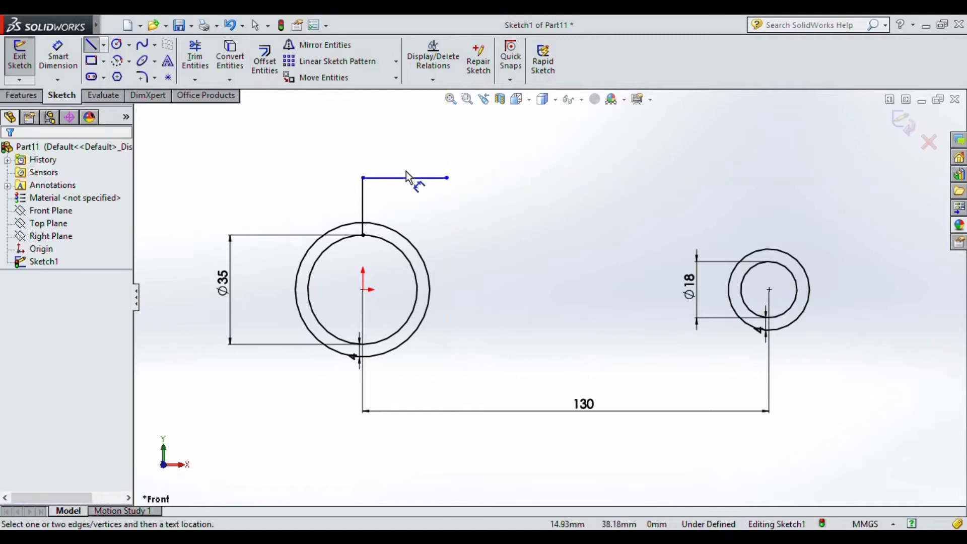
{"action": "left_click", "coordinate": [362, 199]}
{"action": "left_click", "coordinate": [337, 206]}
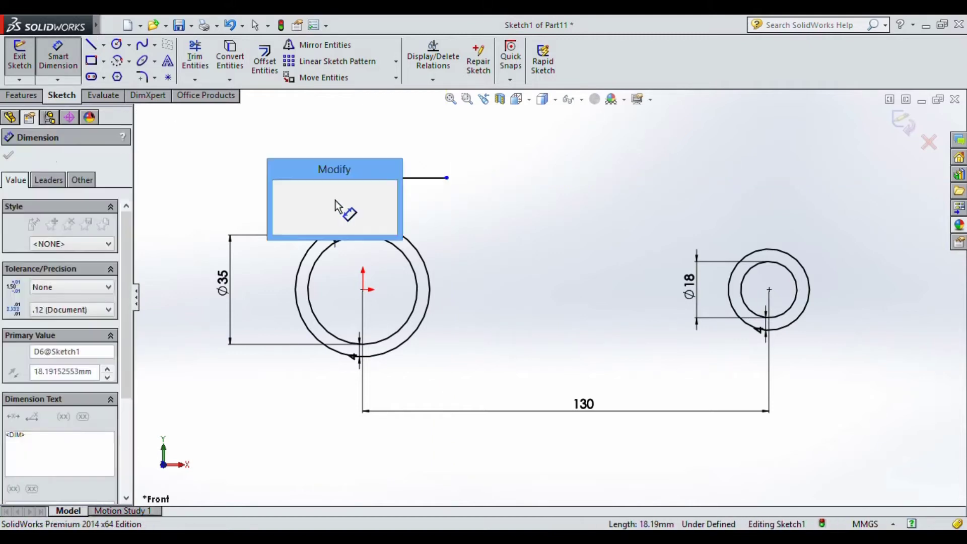
{"action": "type", "text": "11"}
{"action": "left_click", "coordinate": [280, 190]}
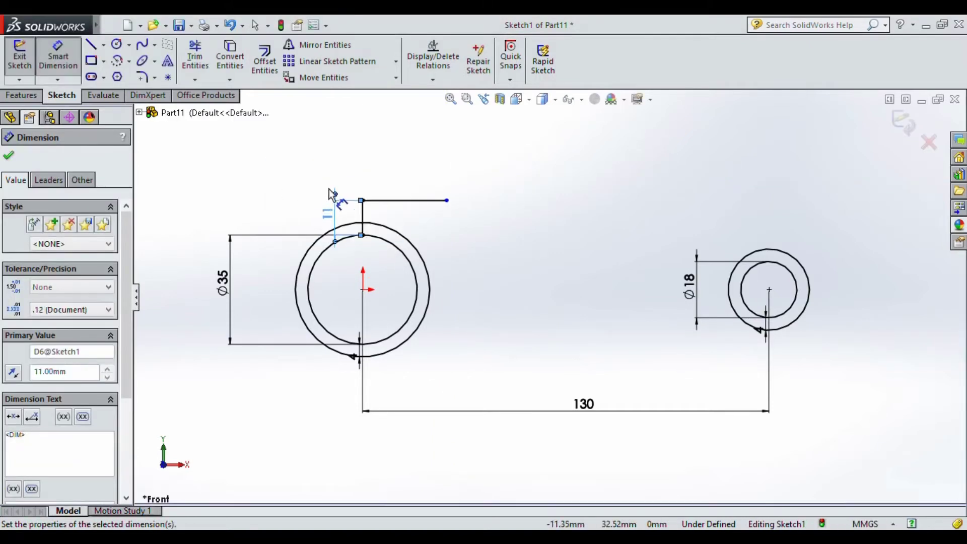
{"action": "left_click", "coordinate": [396, 200]}
{"action": "left_click", "coordinate": [398, 187]}
{"action": "type", "text": "15"}
{"action": "left_click", "coordinate": [343, 172]}
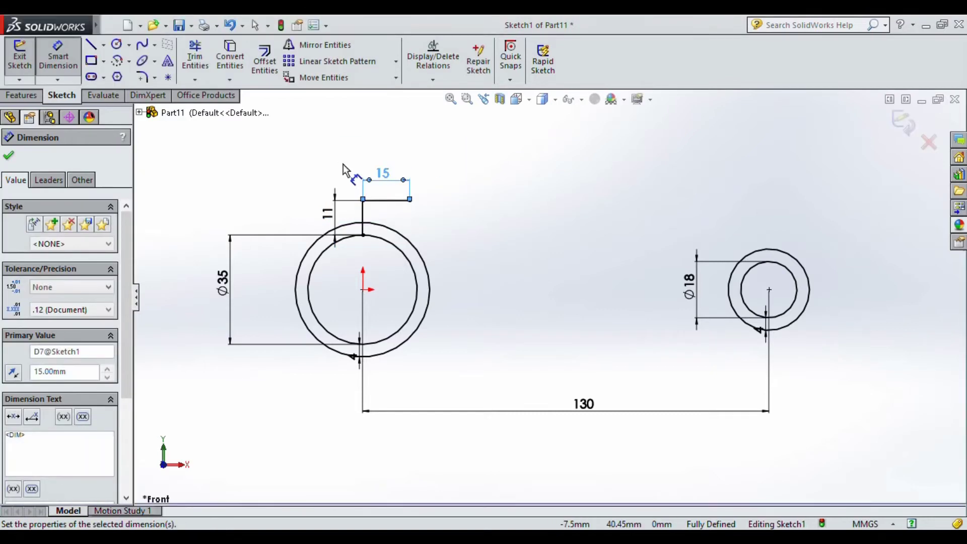
{"action": "left_click", "coordinate": [528, 222]}
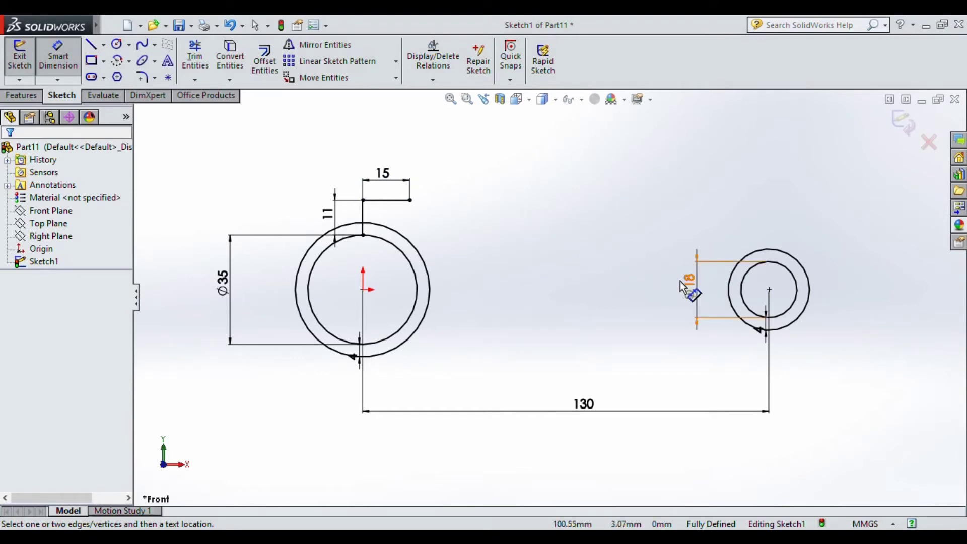
Reposition the 18 mm diameter dimension to the right side of the small circle
{"action": "left_click", "coordinate": [830, 302]}
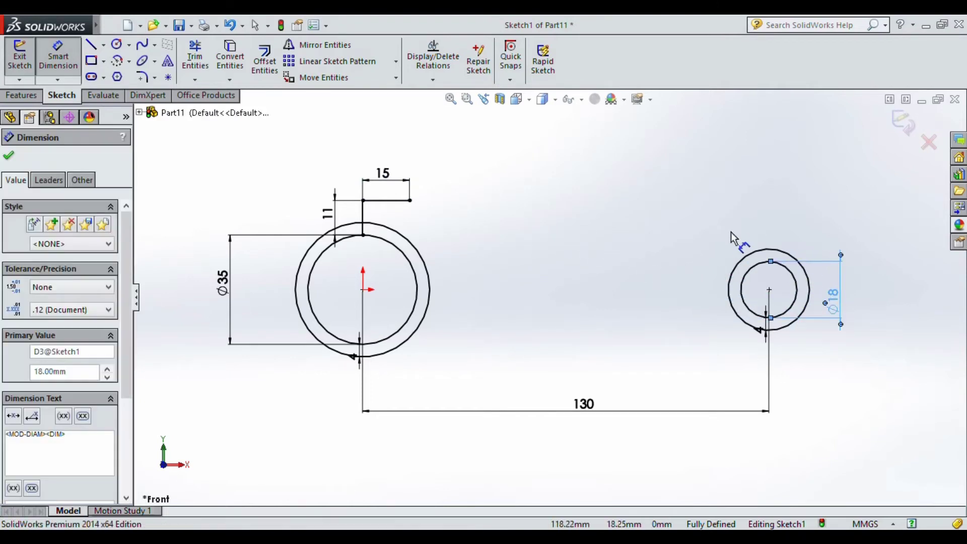
{"action": "left_click", "coordinate": [537, 206]}
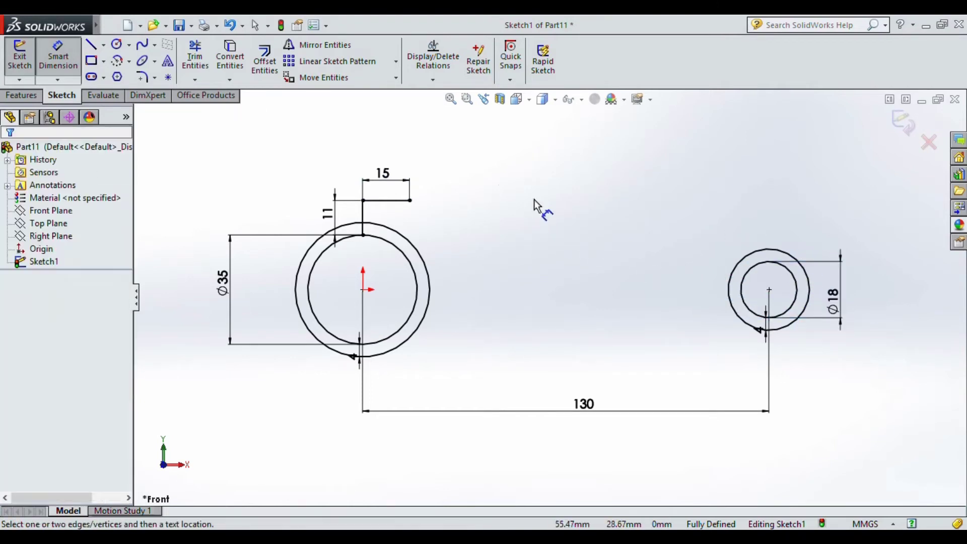
Sketch a sloped line from the small ring's left side toward the large ring, ending about 30 mm right of and 15 mm above the origin
{"action": "left_click", "coordinate": [90, 46]}
{"action": "scroll", "coordinate": [687, 270], "scroll_direction": "down", "scroll_amount": 2}
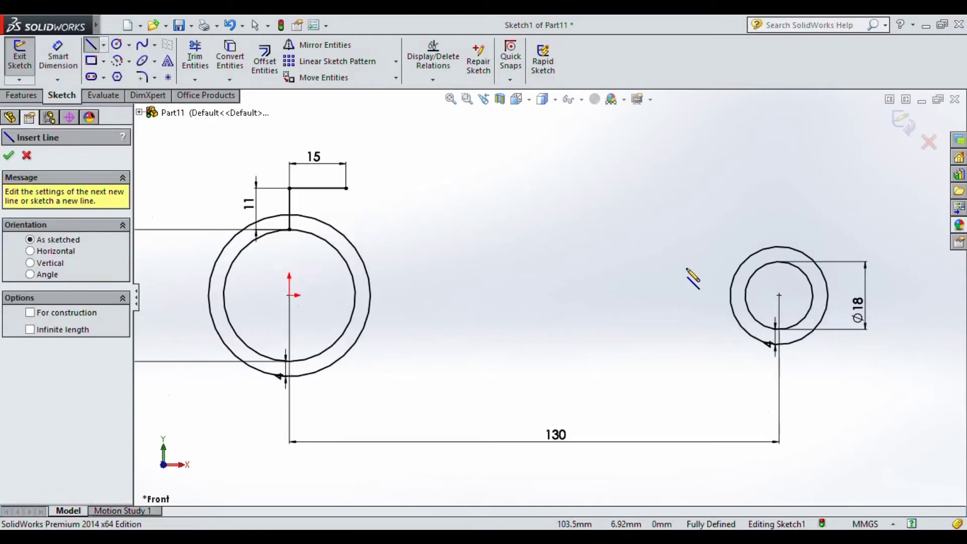
{"action": "scroll", "coordinate": [686, 270], "scroll_direction": "down", "scroll_amount": 1}
{"action": "left_click", "coordinate": [742, 281]}
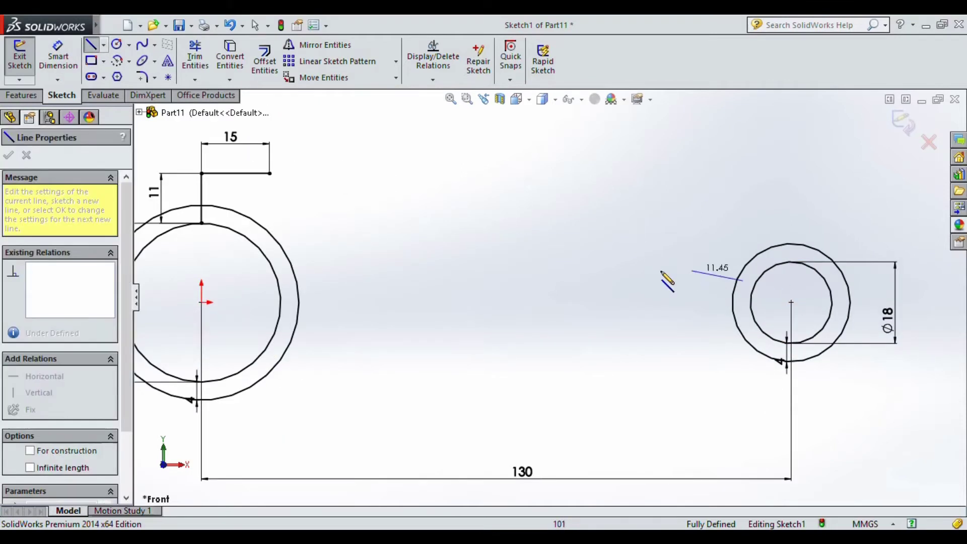
{"action": "left_click", "coordinate": [338, 232]}
{"action": "right_click", "coordinate": [493, 180]}
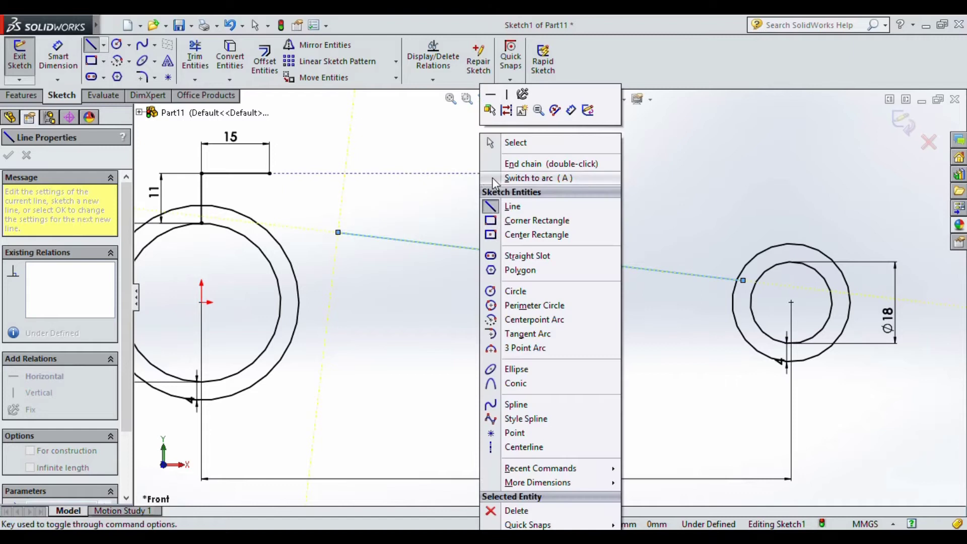
{"action": "left_click", "coordinate": [516, 144]}
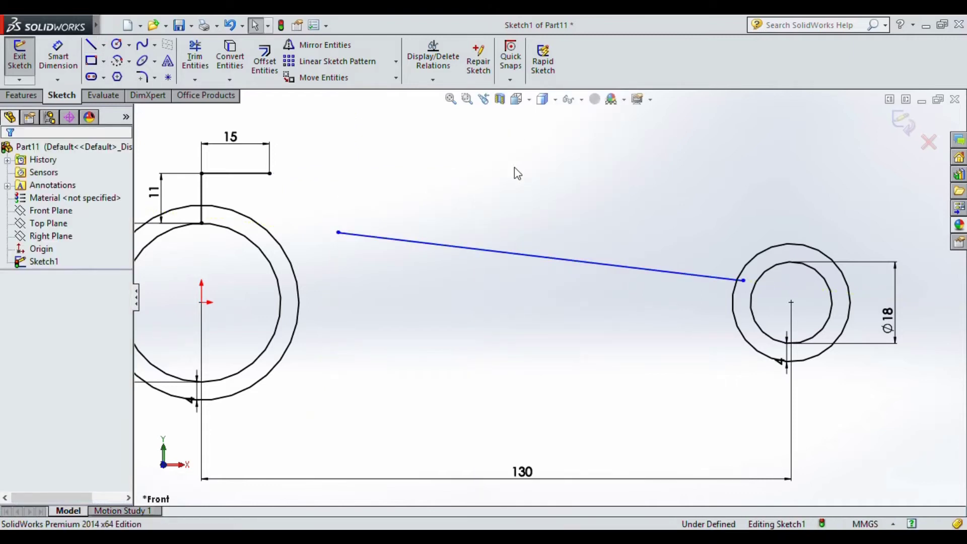
Dimension the vertical distance from the origin to the sloped line's left endpoint as 11 mm
{"action": "left_click", "coordinate": [151, 189]}
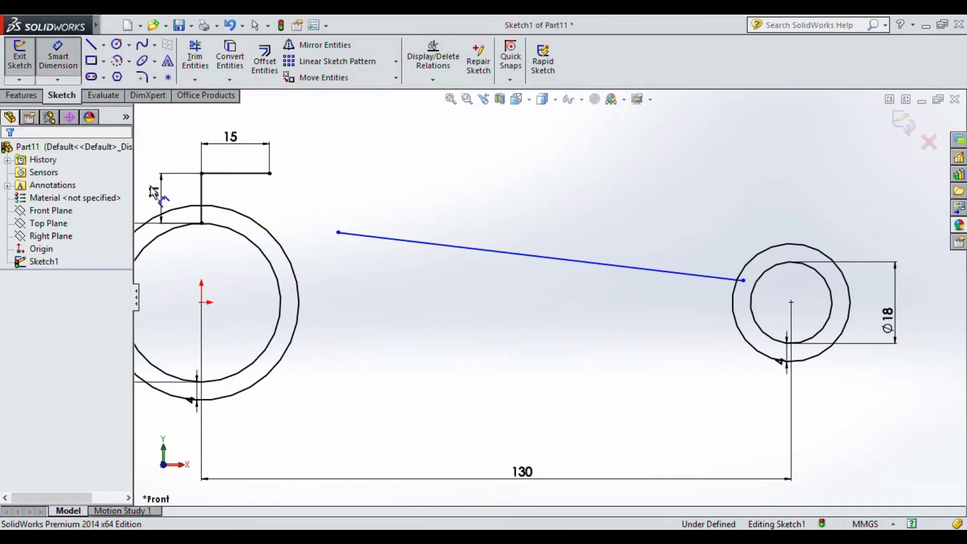
{"action": "left_click", "coordinate": [202, 303]}
{"action": "left_click", "coordinate": [338, 233]}
{"action": "left_click", "coordinate": [368, 274]}
{"action": "type", "text": "11"}
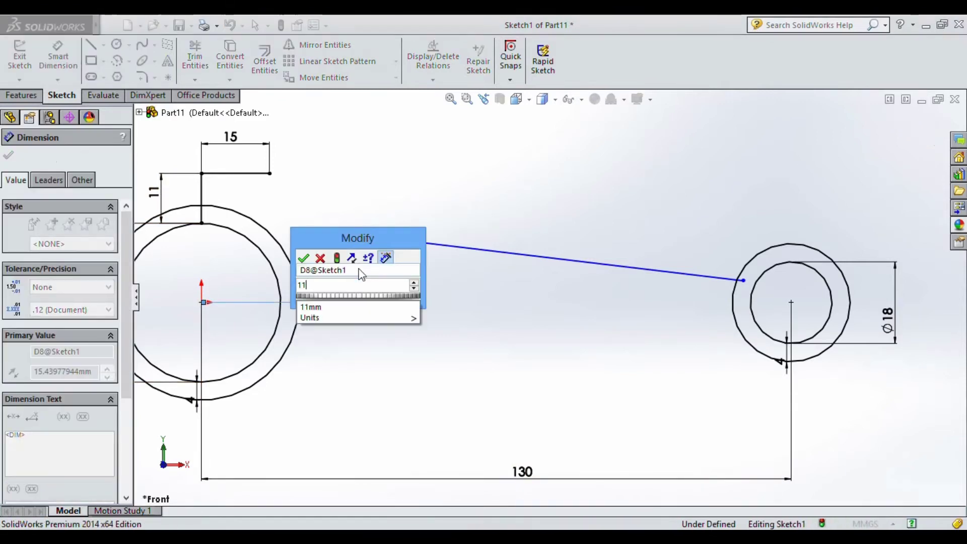
{"action": "left_click", "coordinate": [303, 259]}
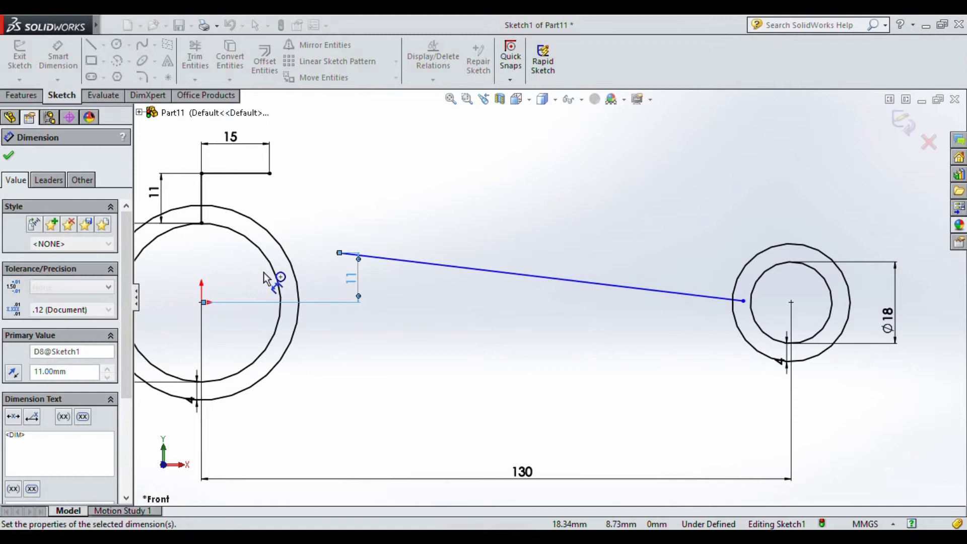
Dimension the horizontal distance from the origin to the sloped line's left endpoint as 30 mm
{"action": "left_click", "coordinate": [202, 302]}
{"action": "left_click", "coordinate": [338, 253]}
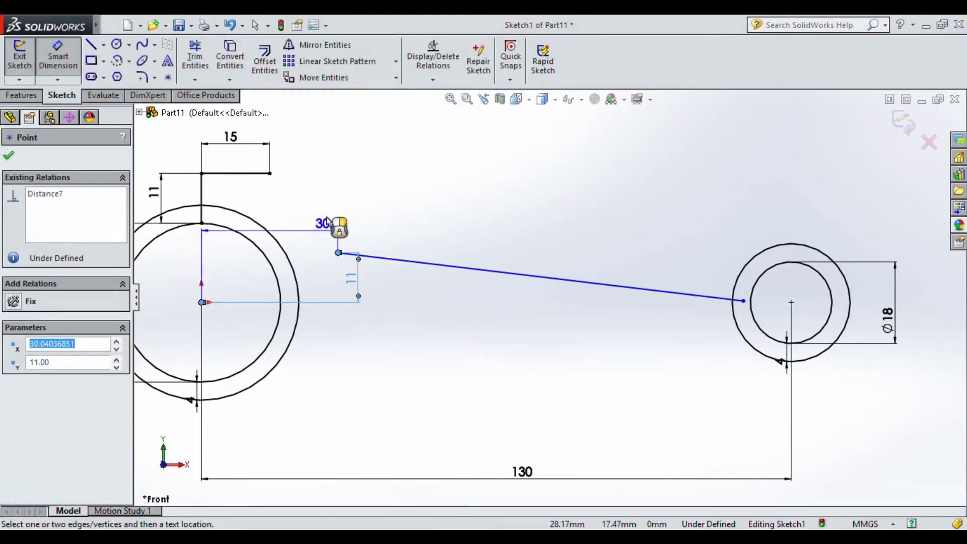
{"action": "left_click", "coordinate": [301, 139]}
{"action": "type", "text": "30"}
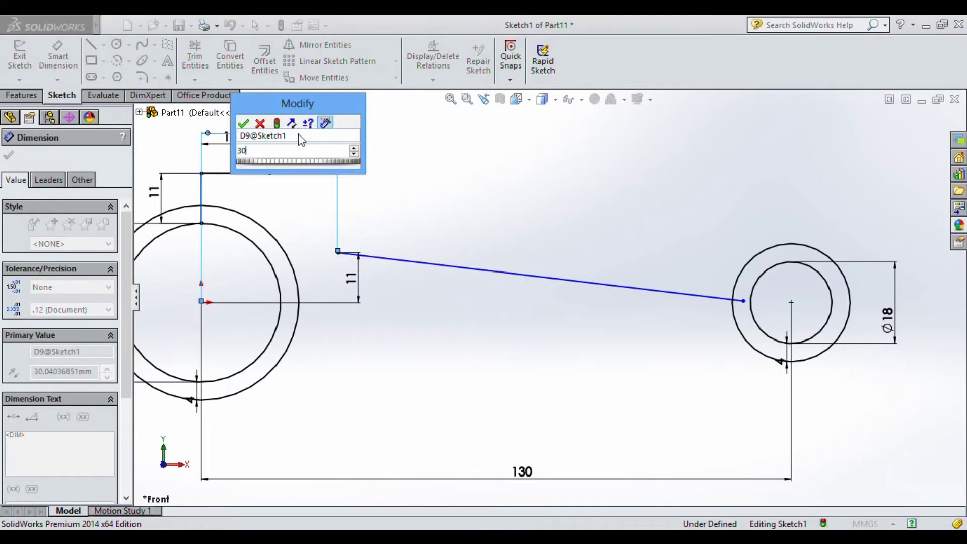
{"action": "key", "text": "Return"}
{"action": "left_click", "coordinate": [444, 235]}
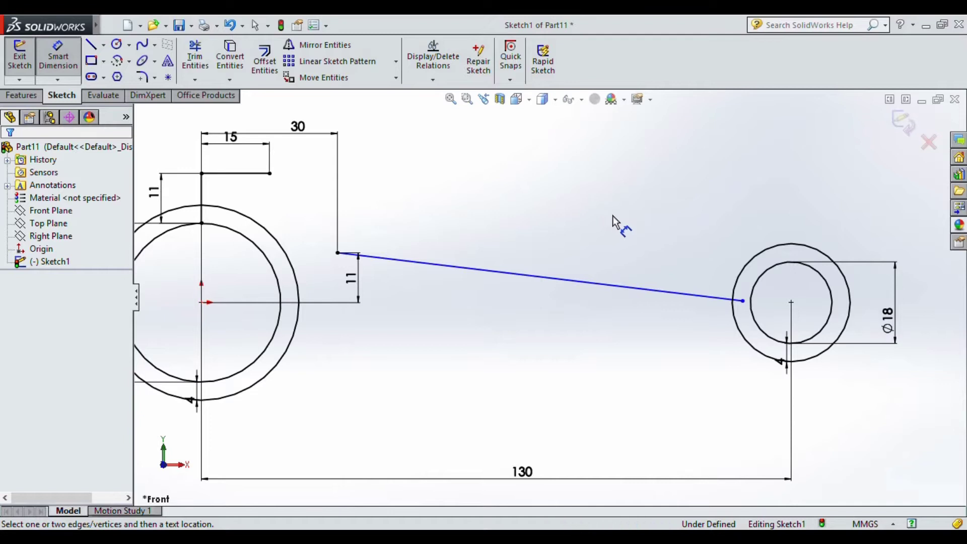
Move the sloped line's right endpoint off the small ring, about 14 mm left of and 7 mm above the small circle's centre
{"action": "right_click", "coordinate": [746, 302]}
{"action": "left_click", "coordinate": [734, 175]}
{"action": "left_click_drag", "start_coordinate": [743, 301], "coordinate": [728, 270]}
Dimension the vertical distance from the small circle's centre to the sloped line's right endpoint as 8 mm
{"action": "right_click_drag", "start_coordinate": [704, 252], "coordinate": [681, 171]}
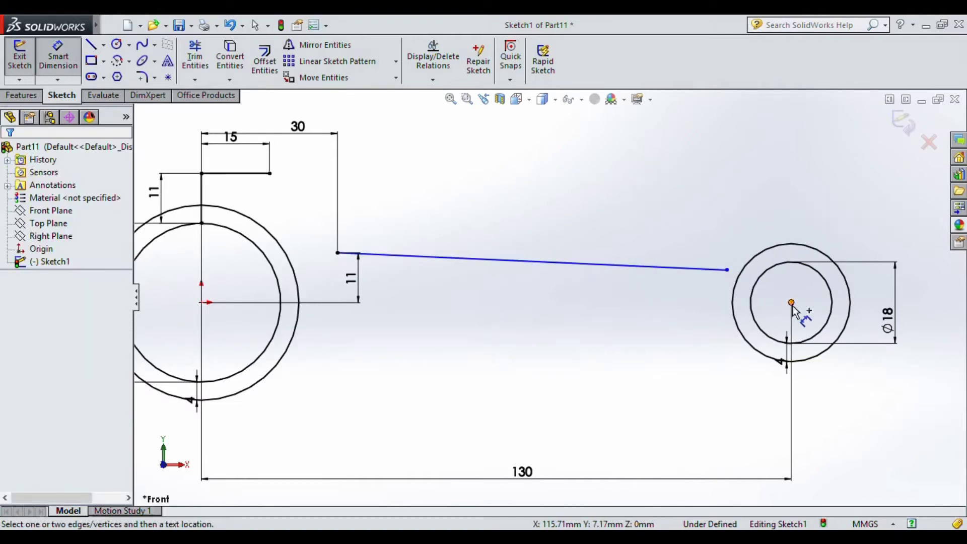
{"action": "left_click", "coordinate": [792, 304]}
{"action": "left_click", "coordinate": [727, 270]}
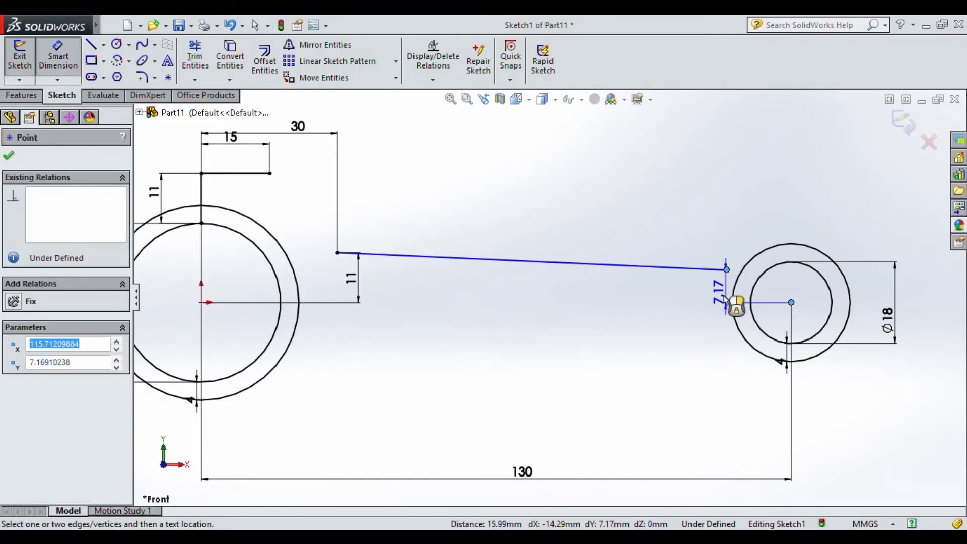
{"action": "left_click", "coordinate": [696, 302]}
{"action": "type", "text": "8"}
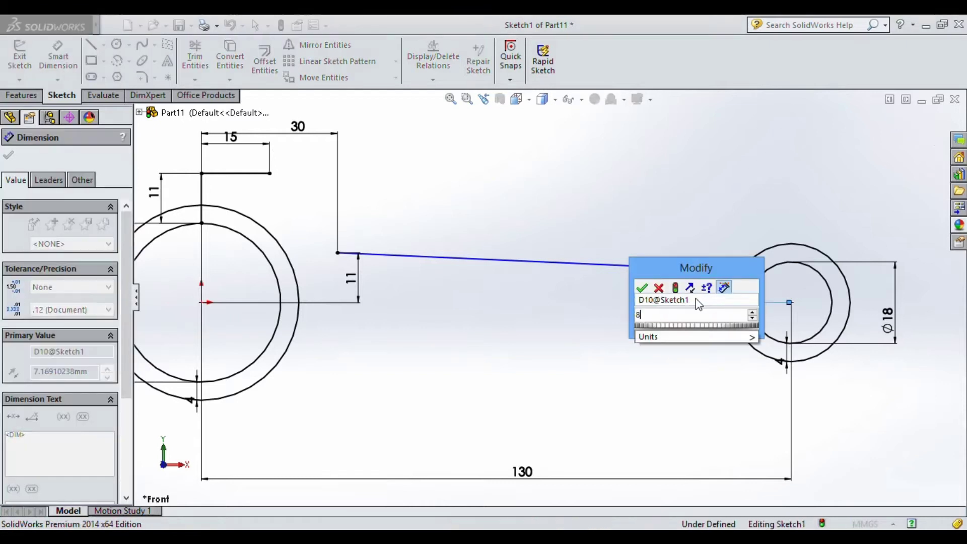
{"action": "left_click", "coordinate": [642, 288]}
{"action": "left_click", "coordinate": [637, 297]}
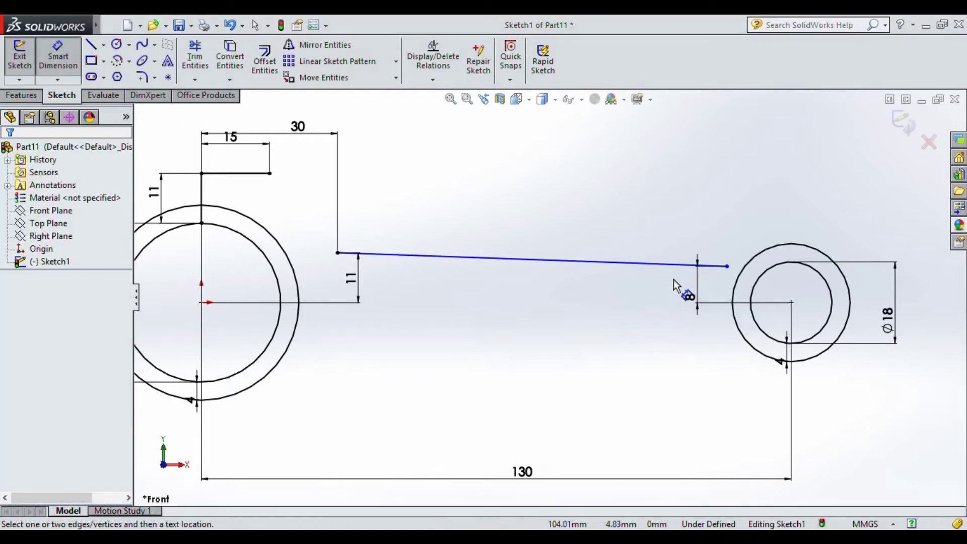
{"action": "right_click", "coordinate": [660, 226]}
{"action": "left_click", "coordinate": [694, 174]}
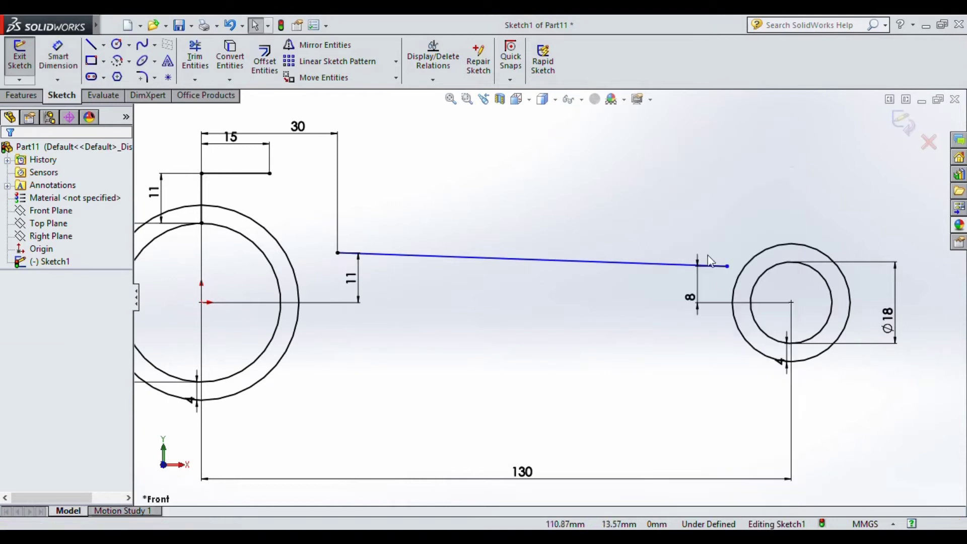
Make the sloped line's right endpoint coincident with the small ring's outer circle
{"action": "left_click", "coordinate": [727, 267]}
{"action": "left_click", "coordinate": [743, 271], "text": "ctrl"}
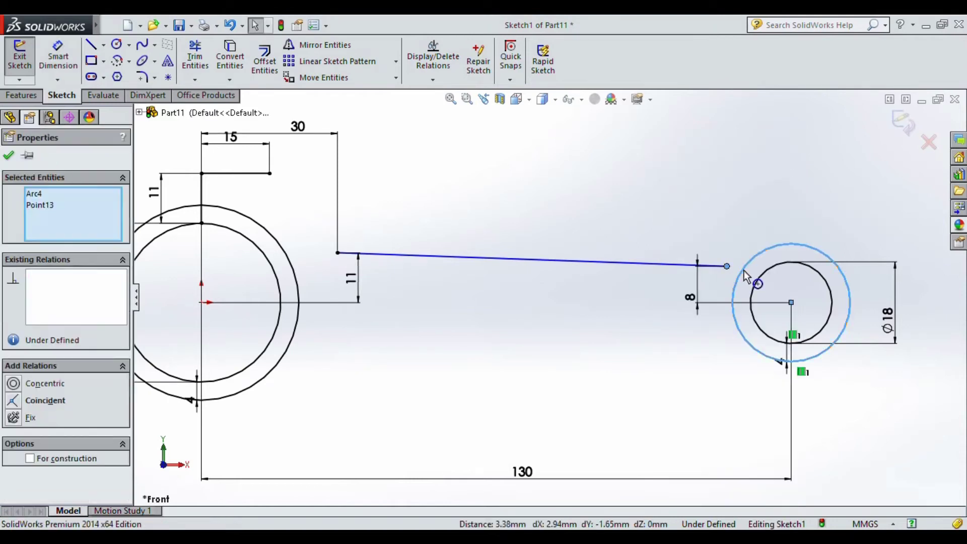
{"action": "left_click", "coordinate": [799, 211]}
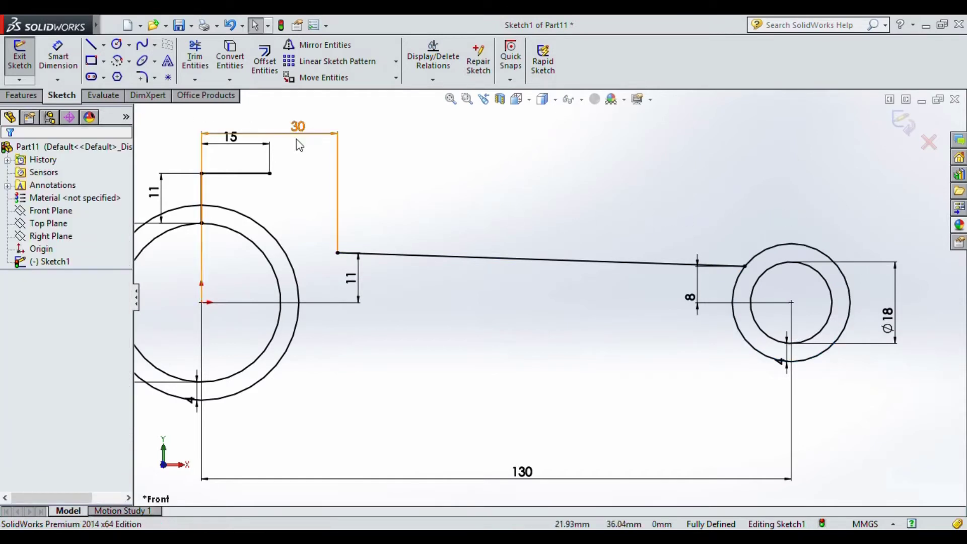
Sketch a perimeter circle through the short horizontal line's right endpoint and the sloped line's left endpoint, tangent to the sloped line, radius about 15.6 mm
{"action": "left_click", "coordinate": [129, 44]}
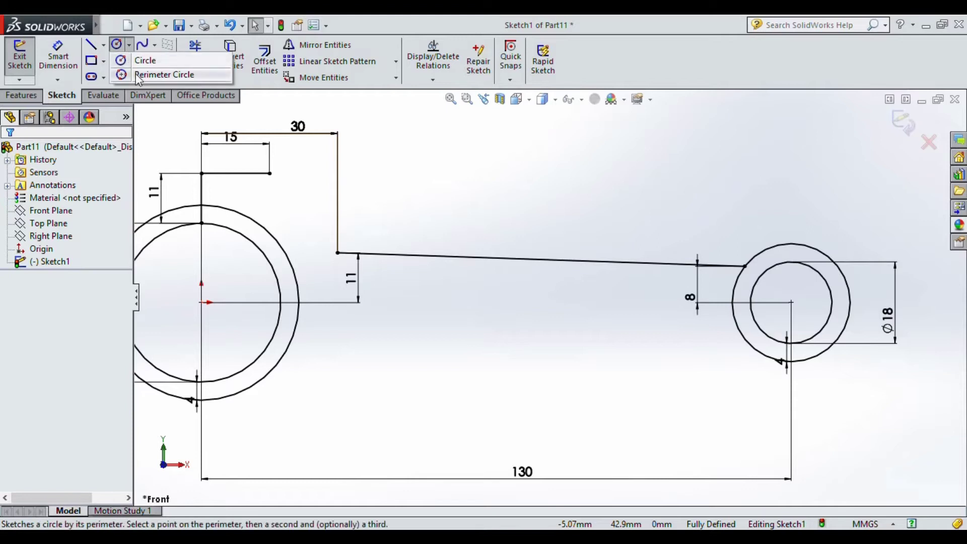
{"action": "left_click", "coordinate": [149, 73]}
{"action": "left_click", "coordinate": [269, 174]}
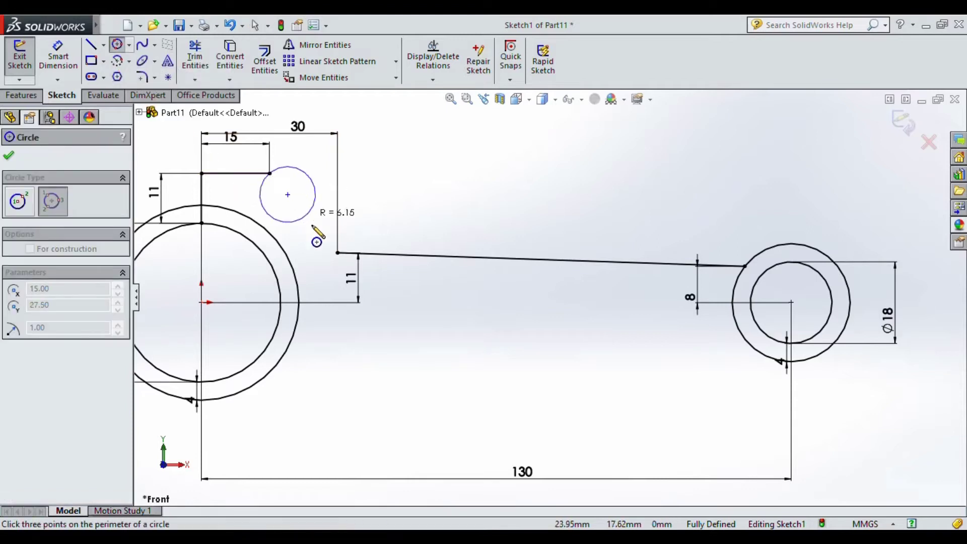
{"action": "left_click", "coordinate": [337, 252]}
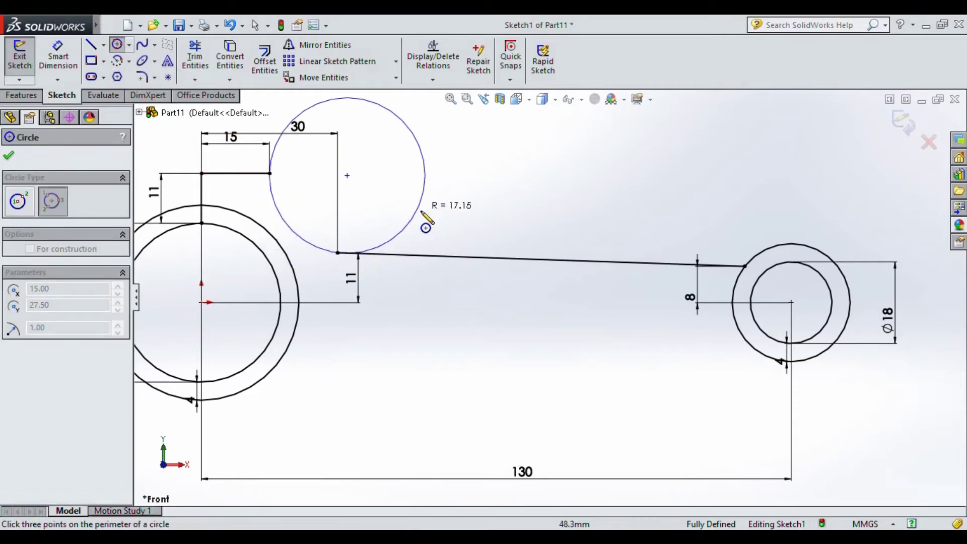
{"action": "left_click", "coordinate": [426, 258]}
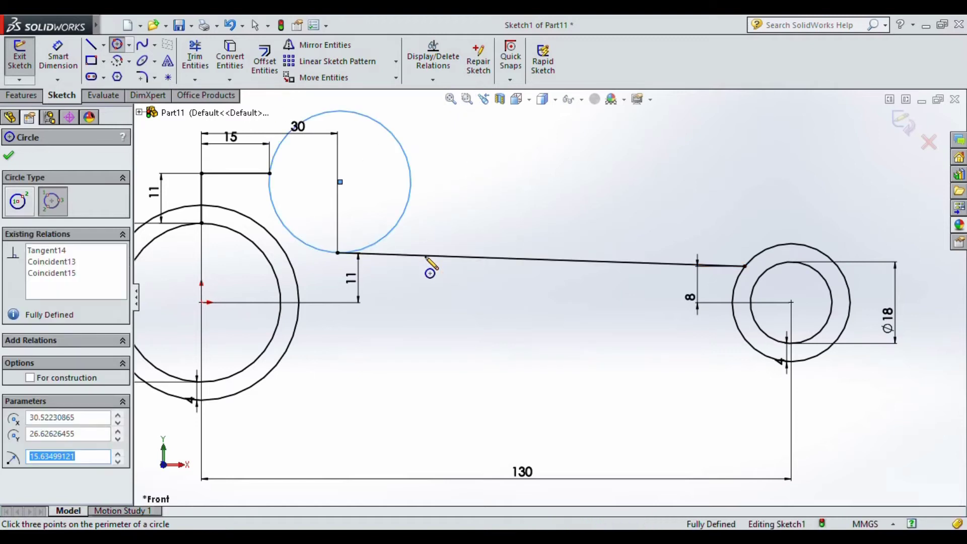
Try to remove the new circle's outer portion with Power trim, and undo the trim
{"action": "left_click", "coordinate": [195, 58]}
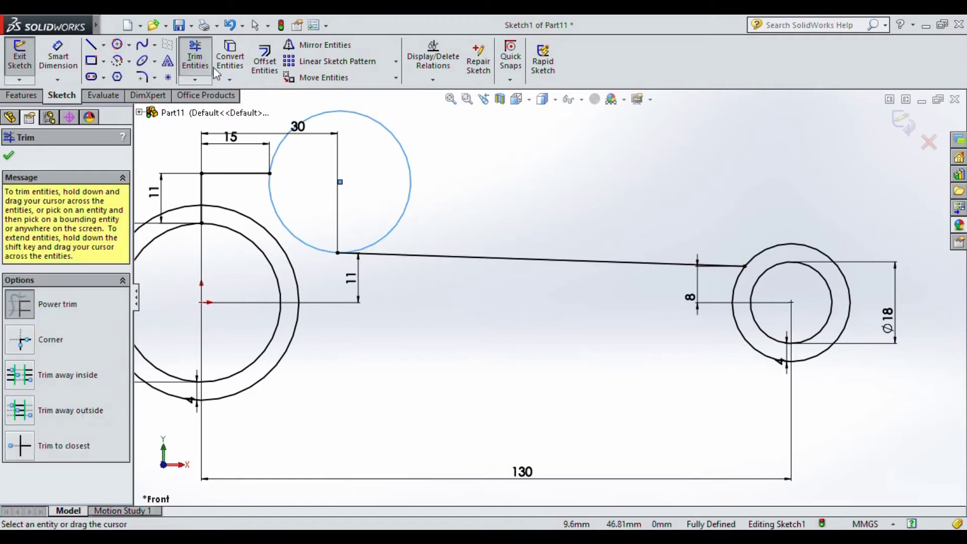
{"action": "left_click_drag", "start_coordinate": [450, 212], "coordinate": [375, 203]}
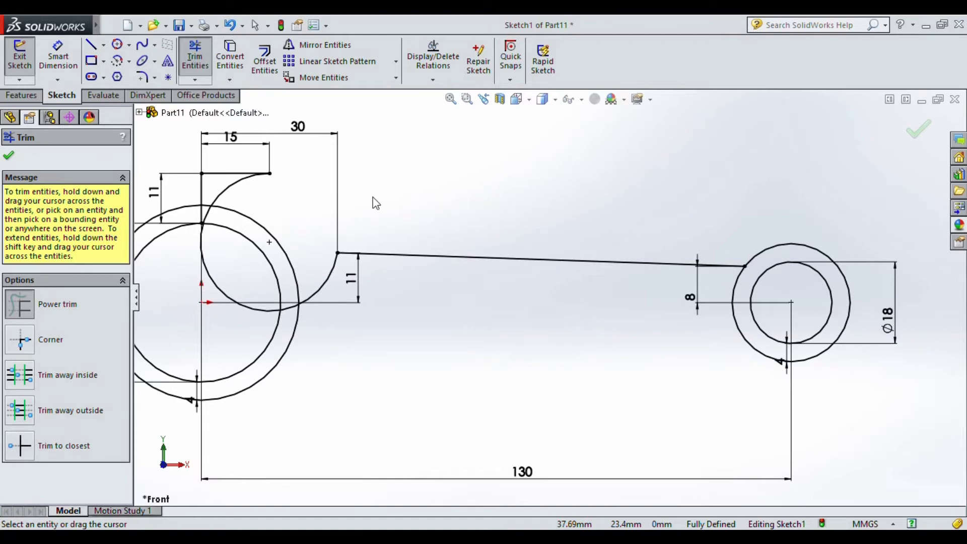
{"action": "key", "text": "ctrl+z"}
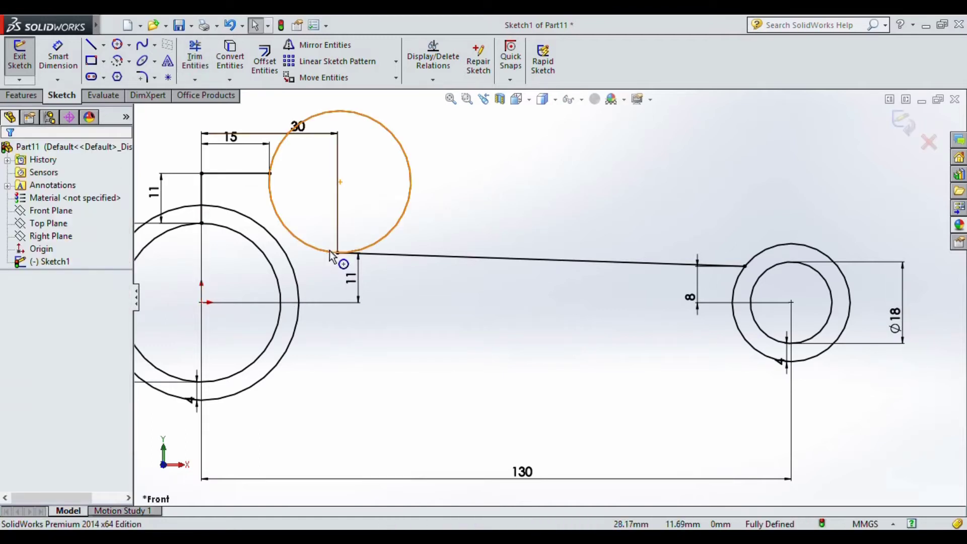
Try to cut the circle back to the two line endpoints with Trim to closest, and undo the result
{"action": "scroll", "coordinate": [330, 219], "scroll_direction": "down", "scroll_amount": 2}
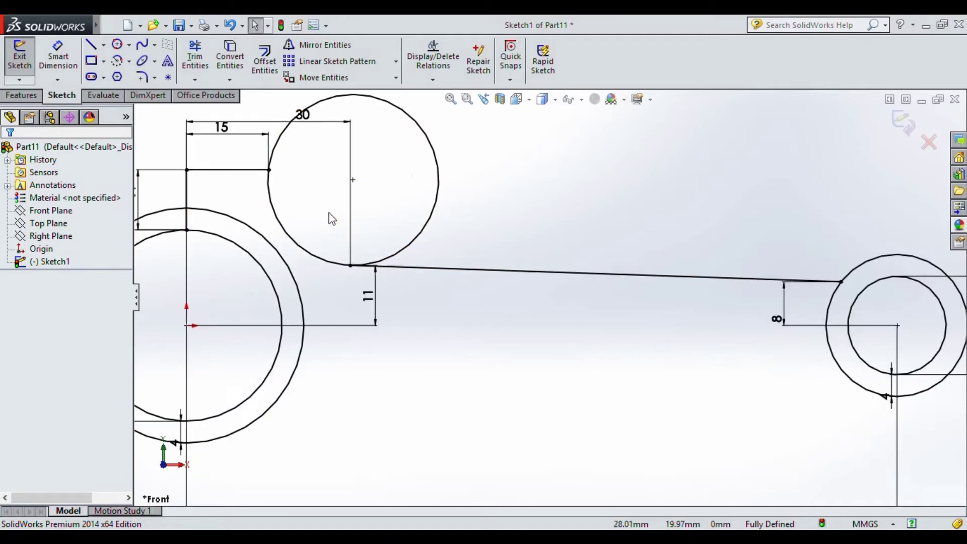
{"action": "key", "text": "f"}
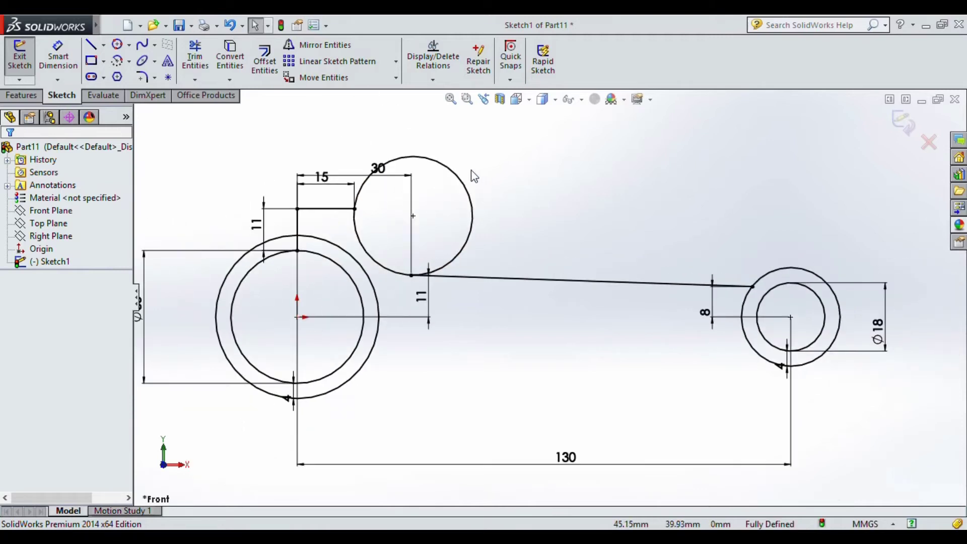
{"action": "scroll", "coordinate": [474, 176], "scroll_direction": "down", "scroll_amount": 2}
{"action": "left_click", "coordinate": [195, 80]}
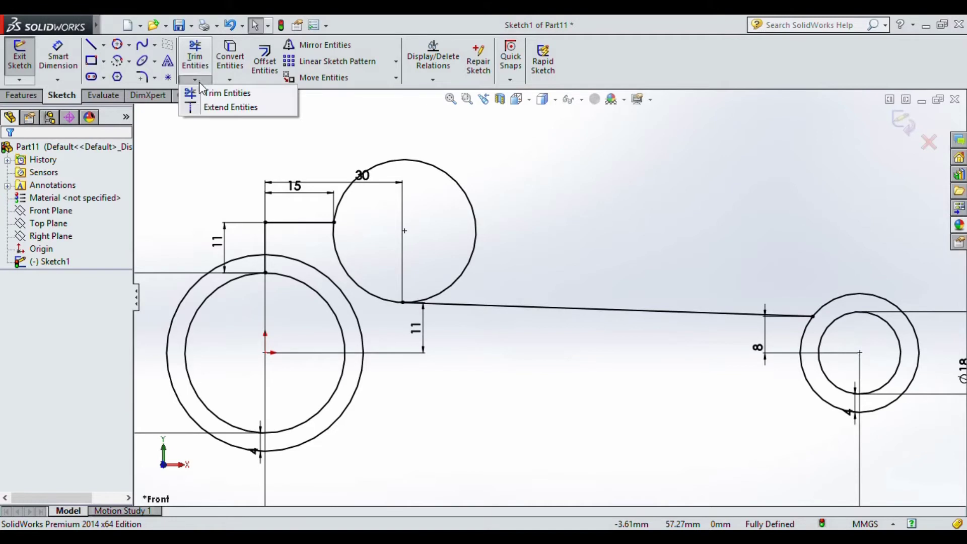
{"action": "left_click", "coordinate": [224, 93]}
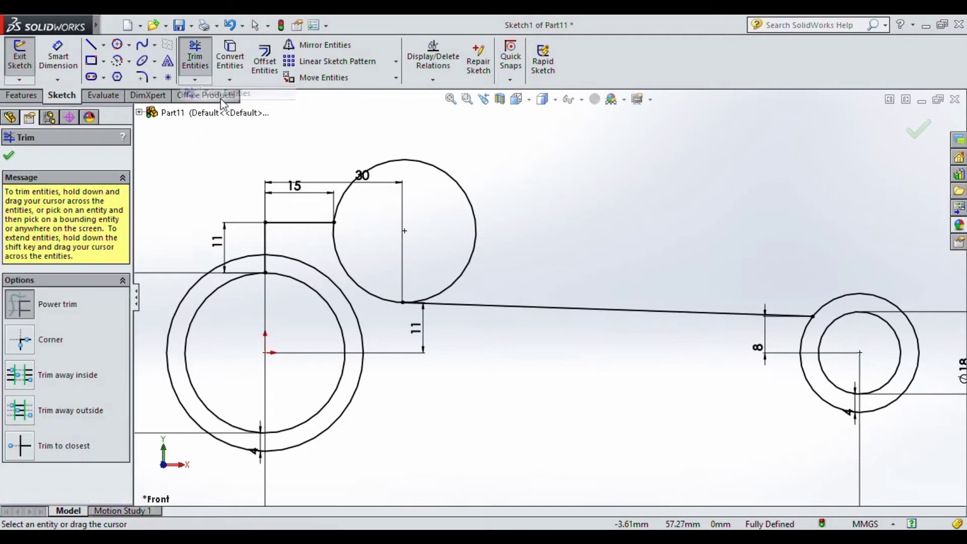
{"action": "left_click", "coordinate": [20, 446]}
{"action": "left_click", "coordinate": [471, 203]}
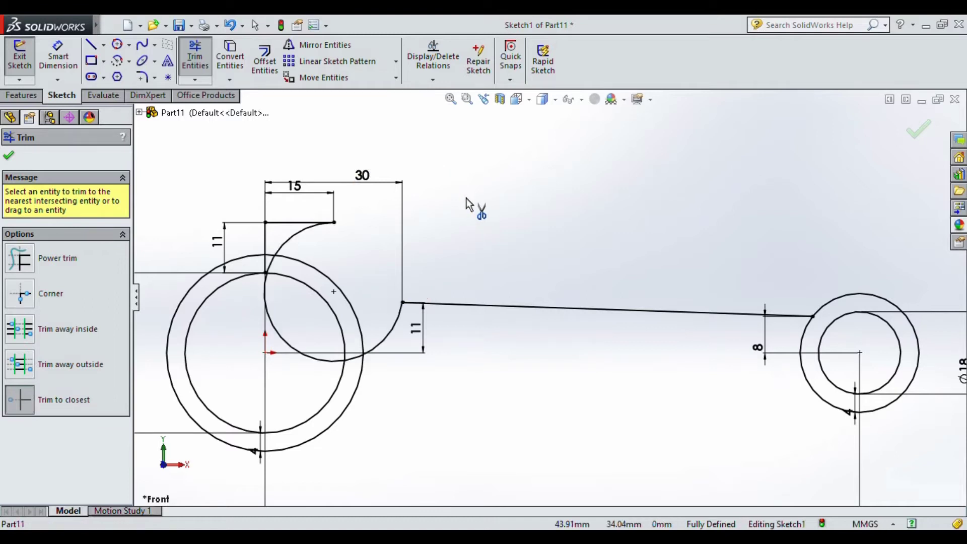
{"action": "key", "text": "Escape"}
{"action": "key", "text": "ctrl+z"}
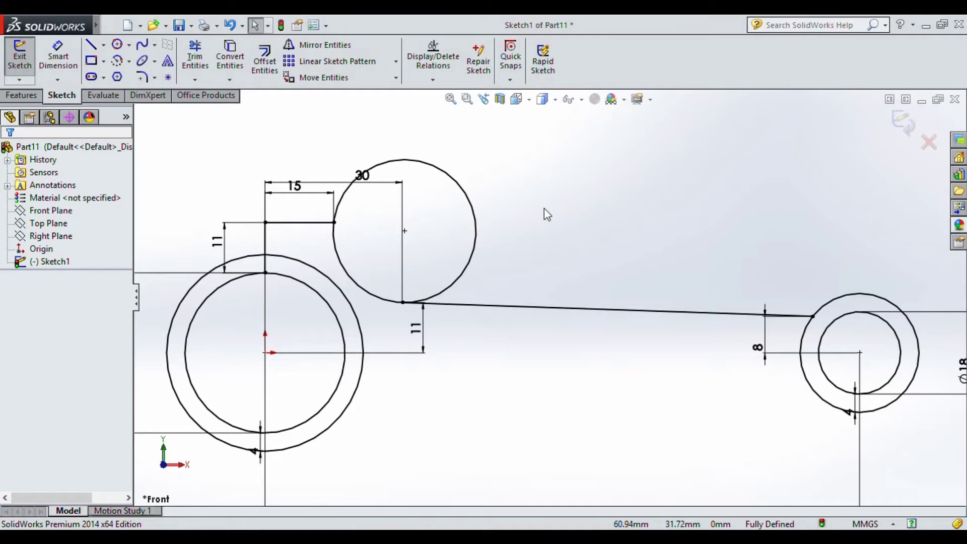
Examine the circle's relations and the junction where it meets the short horizontal line's right endpoint
{"action": "scroll", "coordinate": [421, 303], "scroll_direction": "down", "scroll_amount": 5}
{"action": "scroll", "coordinate": [444, 291], "scroll_direction": "down", "scroll_amount": 6}
{"action": "scroll", "coordinate": [559, 284], "scroll_direction": "up", "scroll_amount": 8}
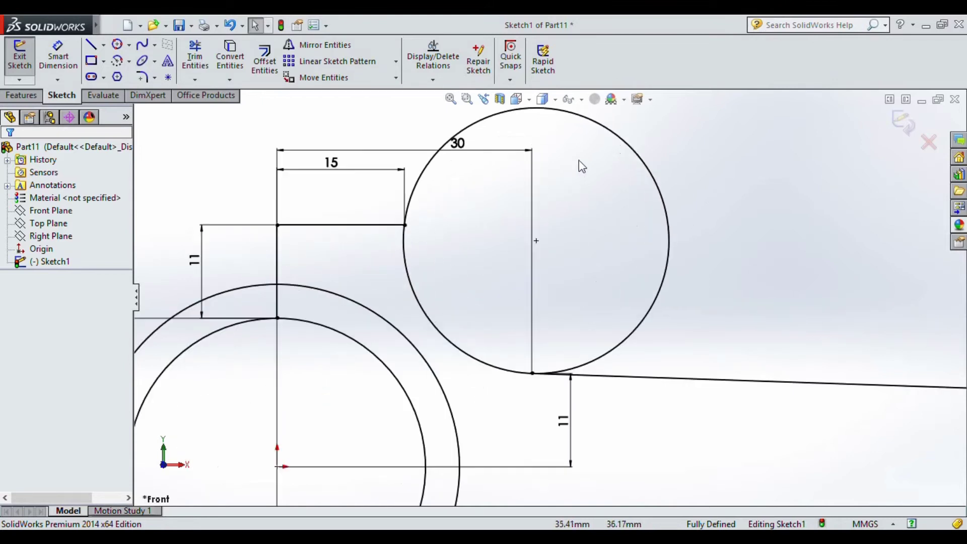
{"action": "left_click_drag", "start_coordinate": [628, 144], "coordinate": [609, 157]}
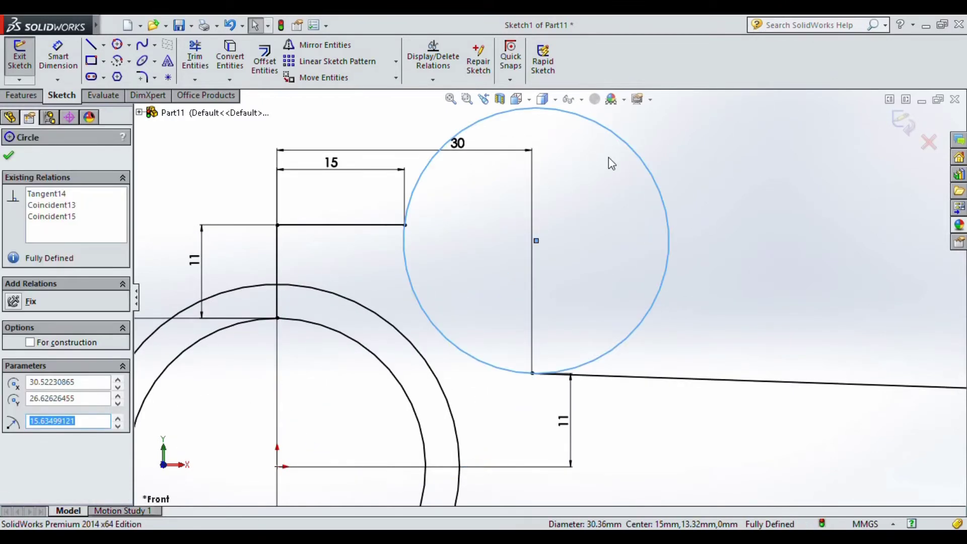
{"action": "left_click", "coordinate": [554, 235]}
{"action": "scroll", "coordinate": [418, 242], "scroll_direction": "down", "scroll_amount": 5}
{"action": "scroll", "coordinate": [413, 257], "scroll_direction": "down", "scroll_amount": 3}
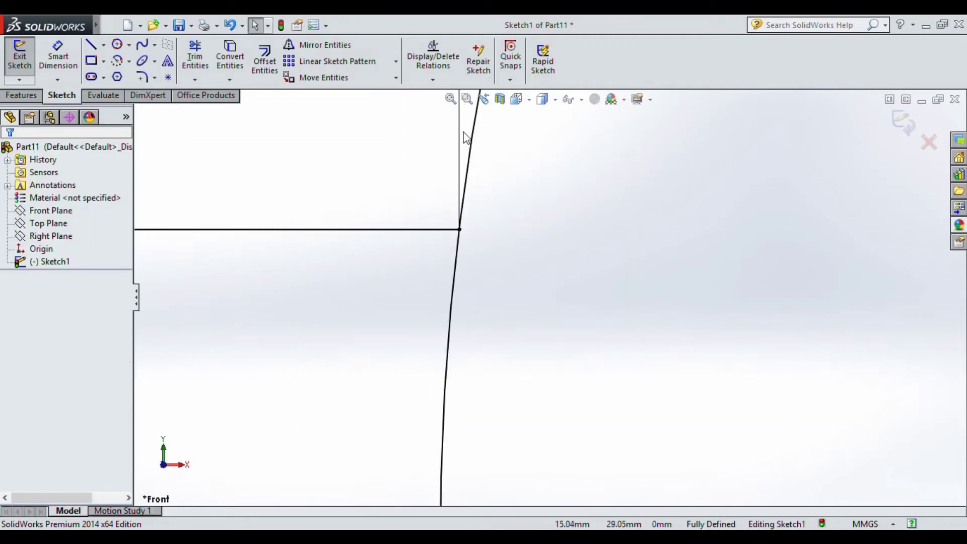
{"action": "left_click", "coordinate": [451, 100]}
{"action": "scroll", "coordinate": [496, 242], "scroll_direction": "down", "scroll_amount": 6}
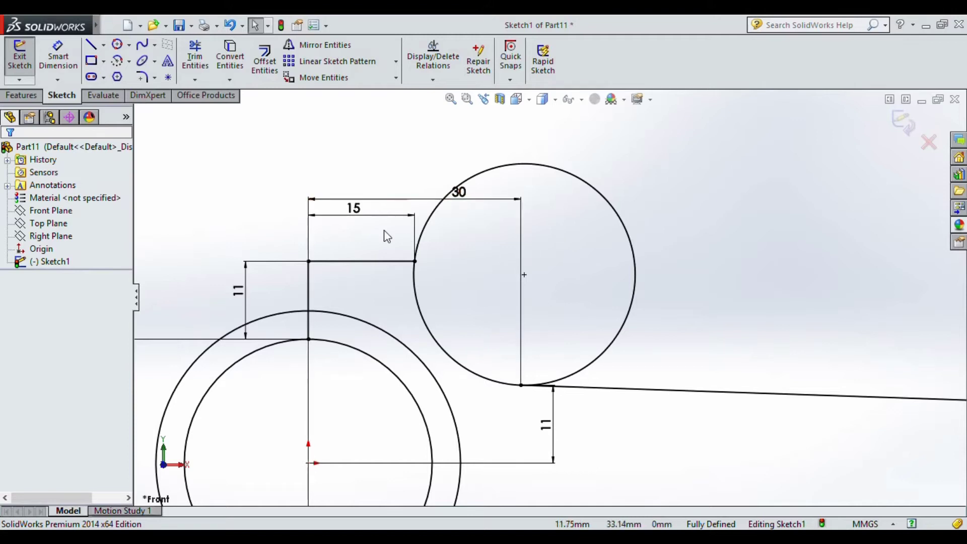
Try a centerline from the horizontal line's right endpoint to the sloped line's left endpoint, and undo it
{"action": "left_click", "coordinate": [104, 45]}
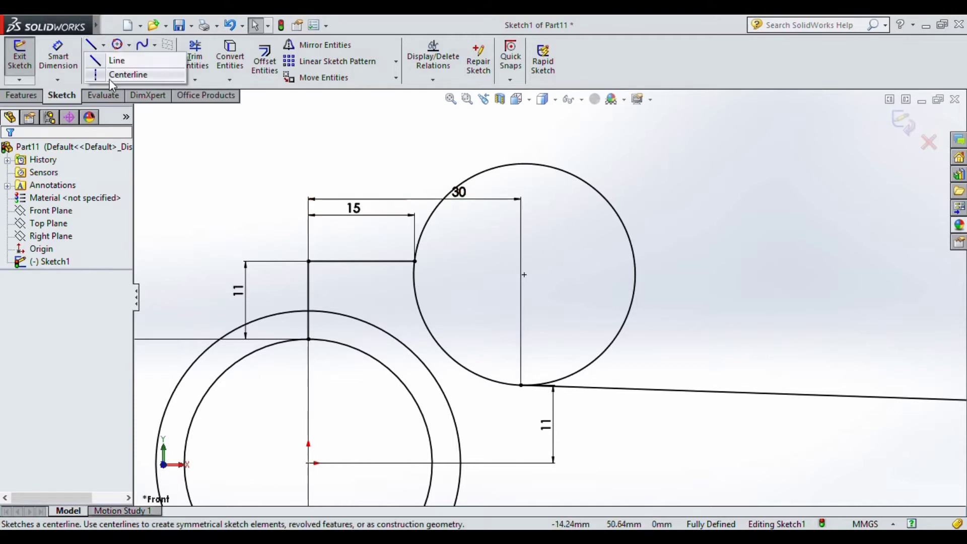
{"action": "left_click", "coordinate": [91, 76]}
{"action": "left_click", "coordinate": [415, 261]}
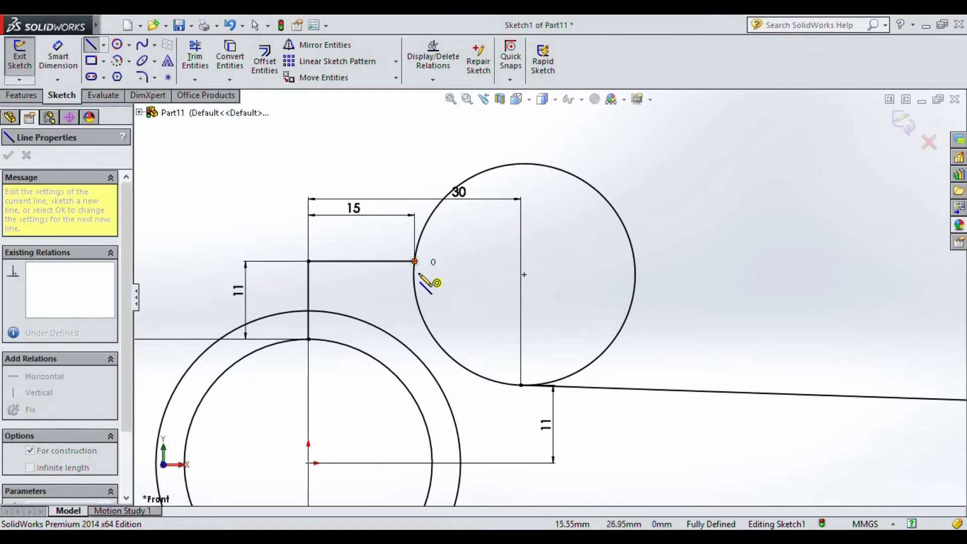
{"action": "left_click", "coordinate": [521, 385]}
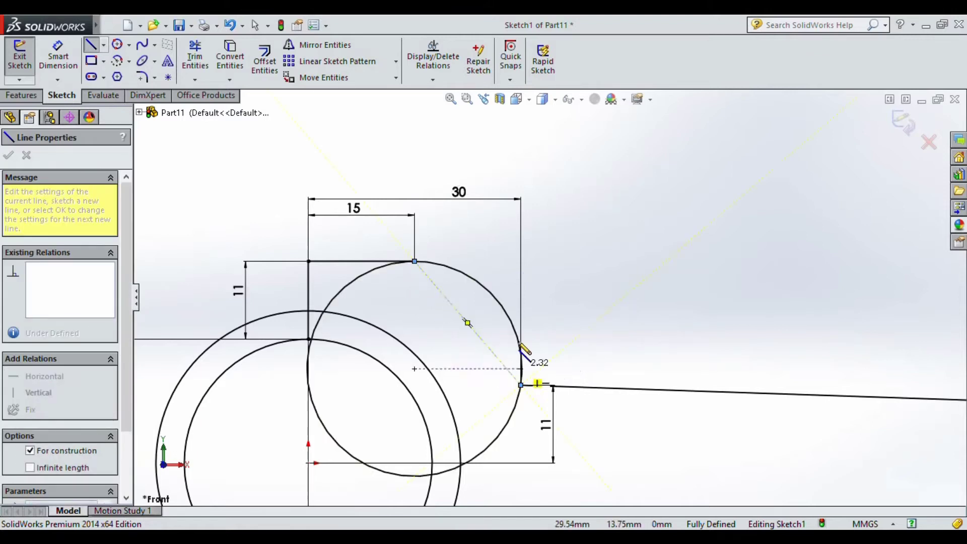
{"action": "right_click", "coordinate": [570, 128]}
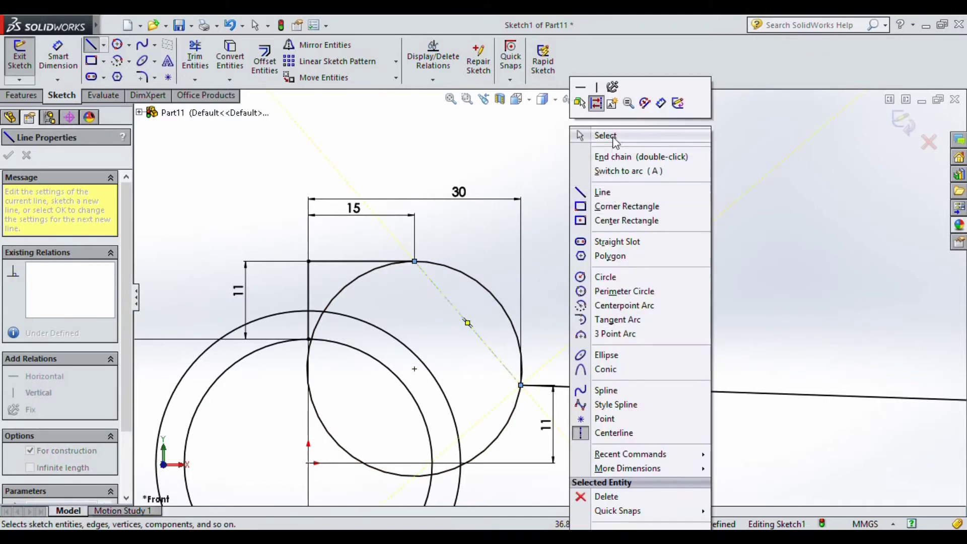
{"action": "left_click", "coordinate": [587, 136]}
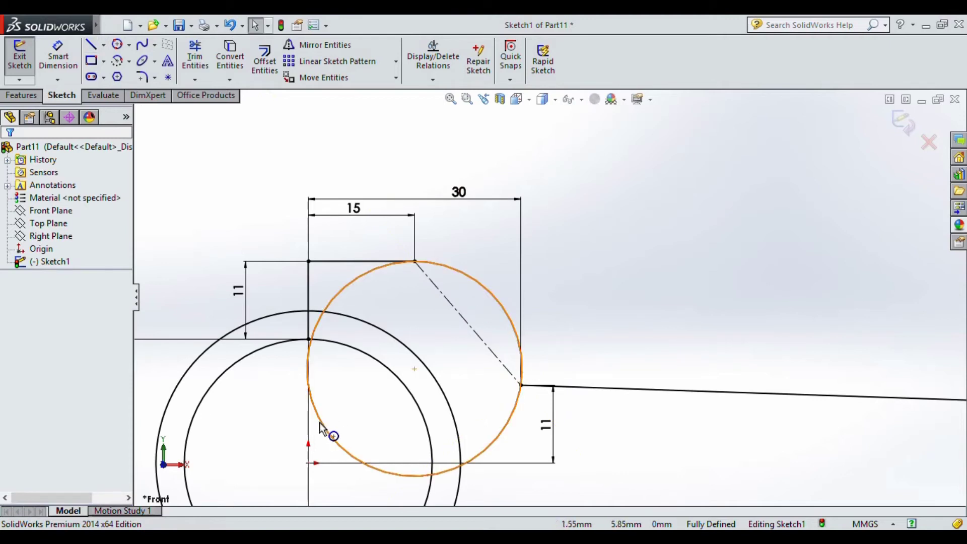
{"action": "key", "text": "ctrl+z"}
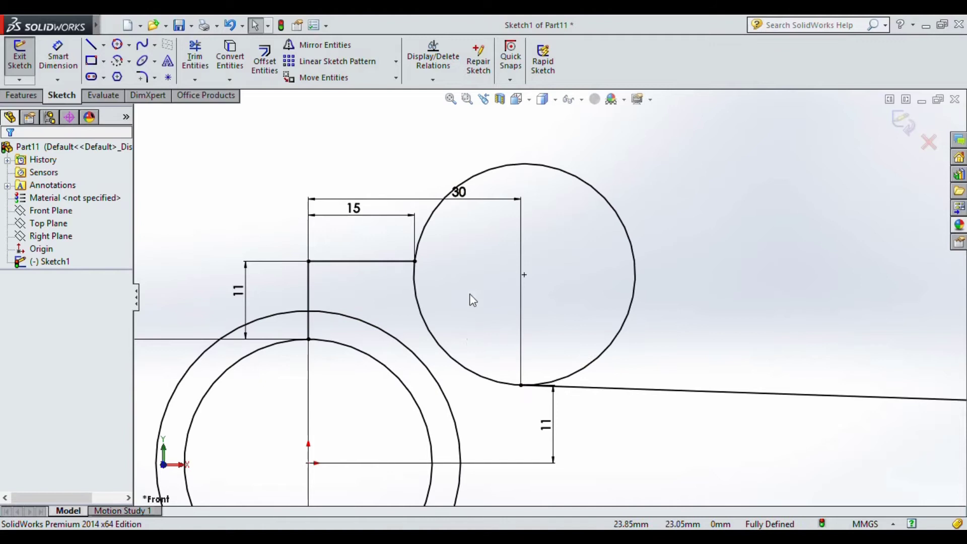
Check the circle's coincident relations with the horizontal line's right endpoint and the sloped line's left endpoint
{"action": "left_click", "coordinate": [414, 261]}
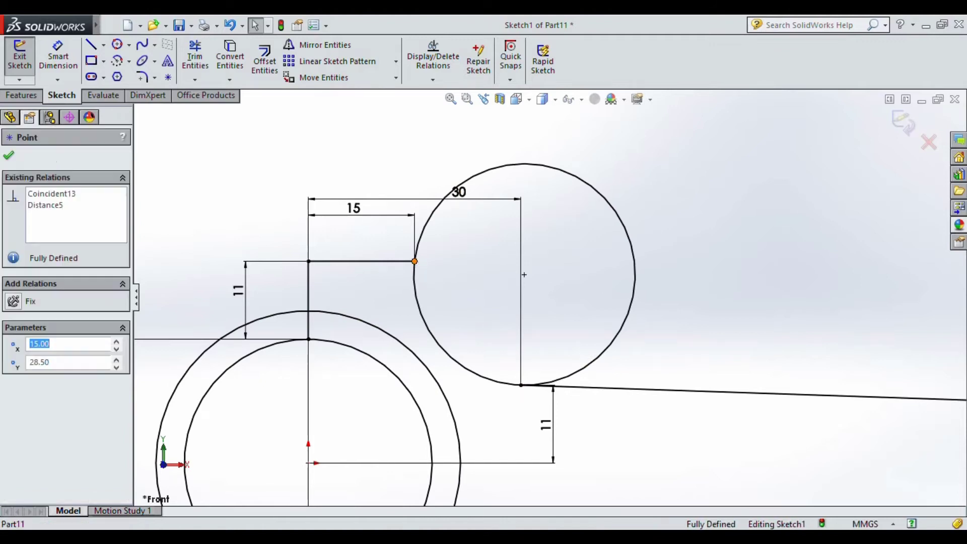
{"action": "left_click", "coordinate": [413, 285], "text": "ctrl"}
{"action": "left_click", "coordinate": [468, 226]}
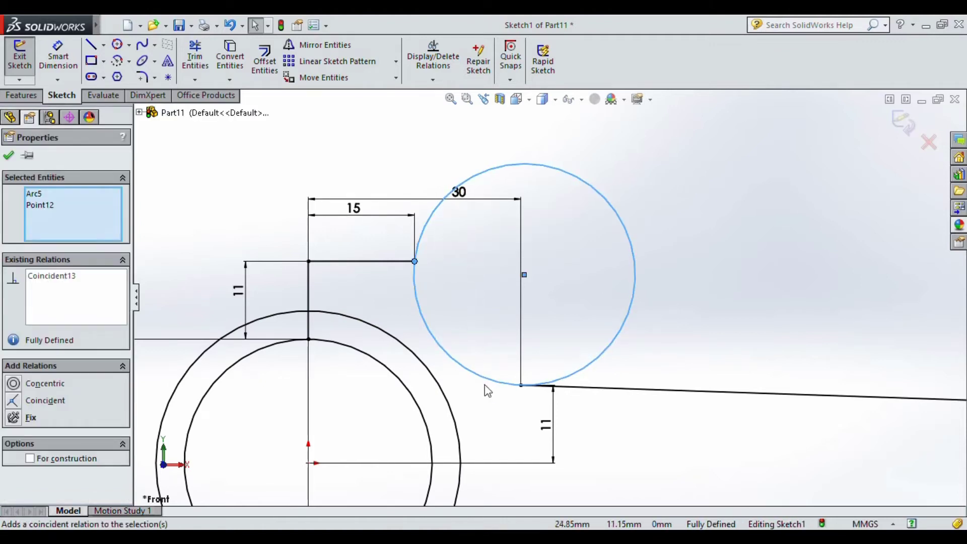
{"action": "left_click", "coordinate": [673, 322]}
{"action": "left_click", "coordinate": [590, 367]}
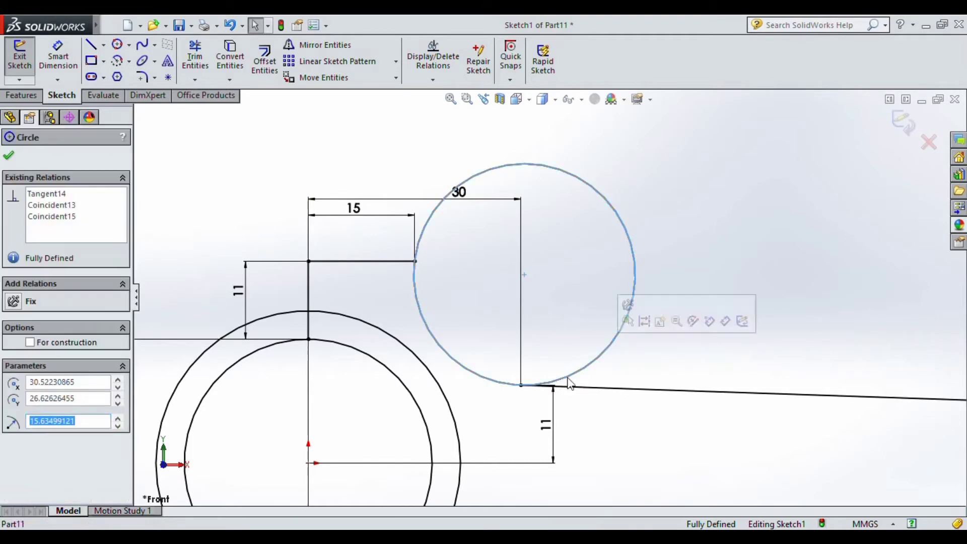
{"action": "left_click", "coordinate": [521, 387]}
{"action": "left_click", "coordinate": [587, 366], "text": "ctrl"}
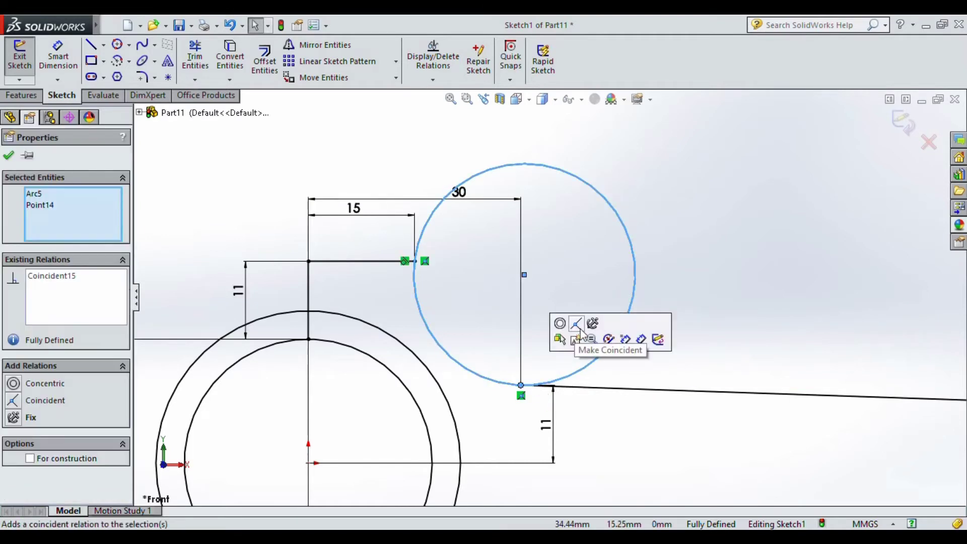
{"action": "left_click", "coordinate": [676, 275]}
Trim away the circle's outer portion between the two line endpoints with Trim to closest
{"action": "left_click", "coordinate": [194, 58]}
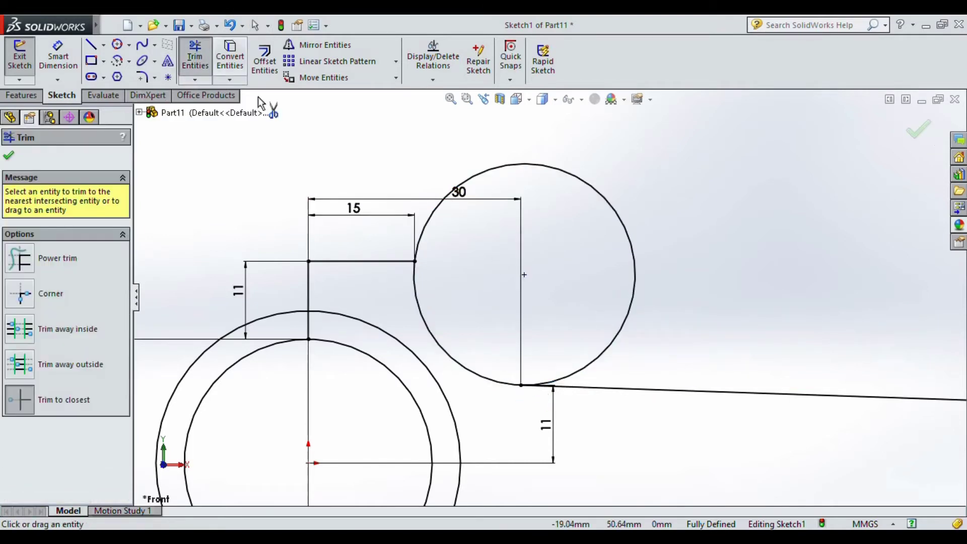
{"action": "left_click", "coordinate": [627, 238]}
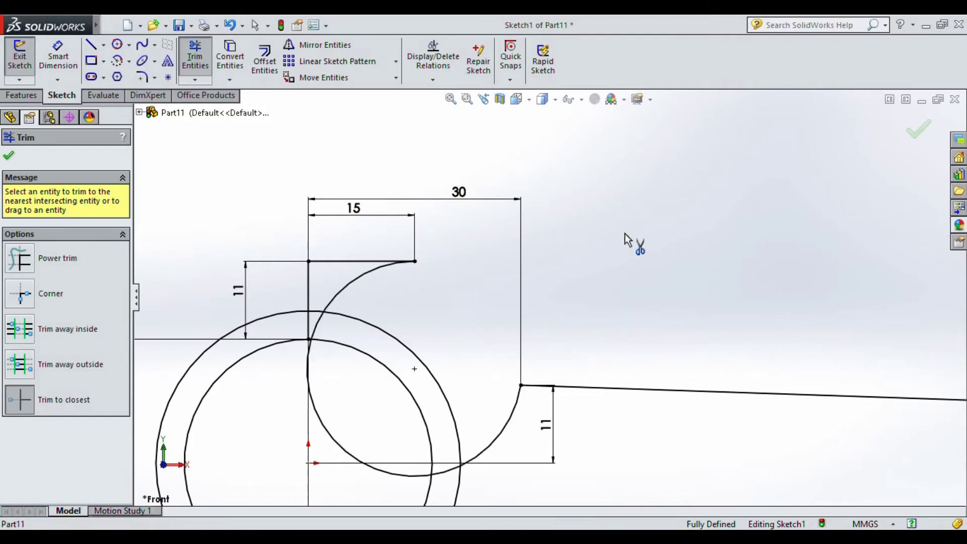
{"action": "right_click", "coordinate": [333, 433]}
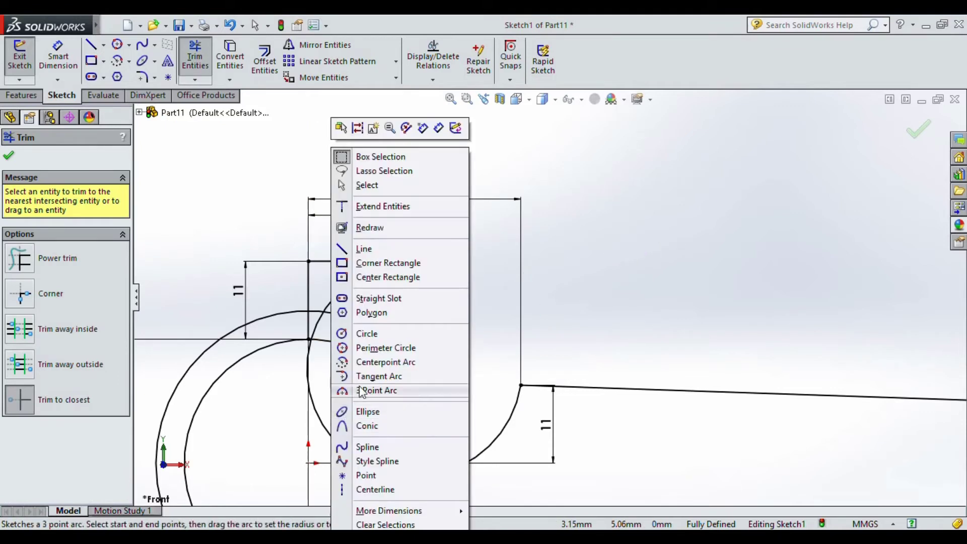
{"action": "left_click", "coordinate": [367, 190]}
{"action": "key", "text": "Escape"}
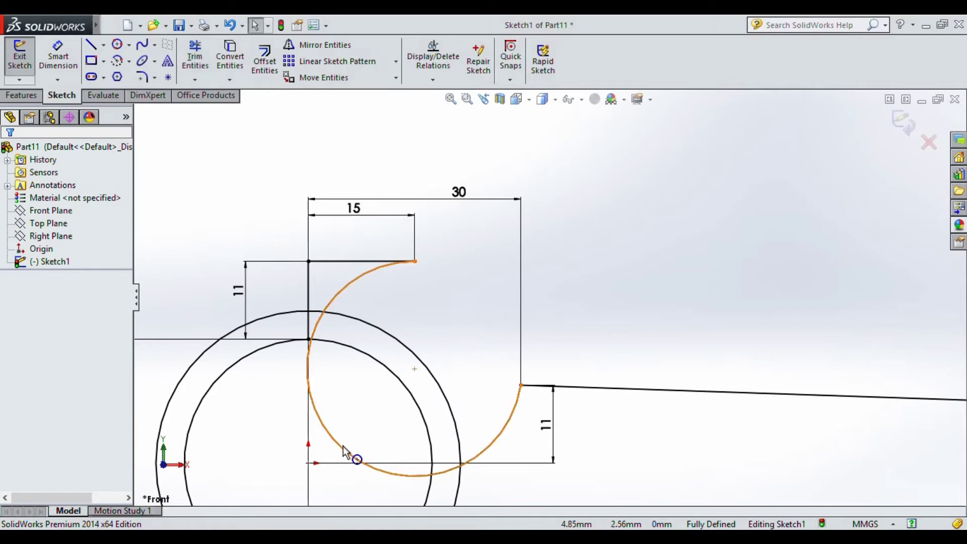
{"action": "left_click", "coordinate": [349, 453]}
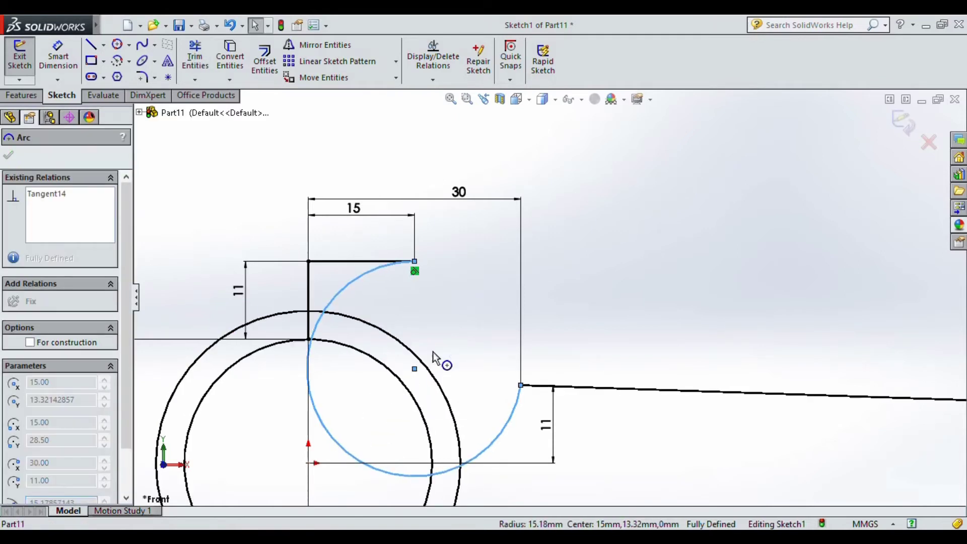
{"action": "left_click", "coordinate": [454, 330]}
{"action": "scroll", "coordinate": [489, 331], "scroll_direction": "up", "scroll_amount": 5}
{"action": "scroll", "coordinate": [587, 320], "scroll_direction": "down", "scroll_amount": 5}
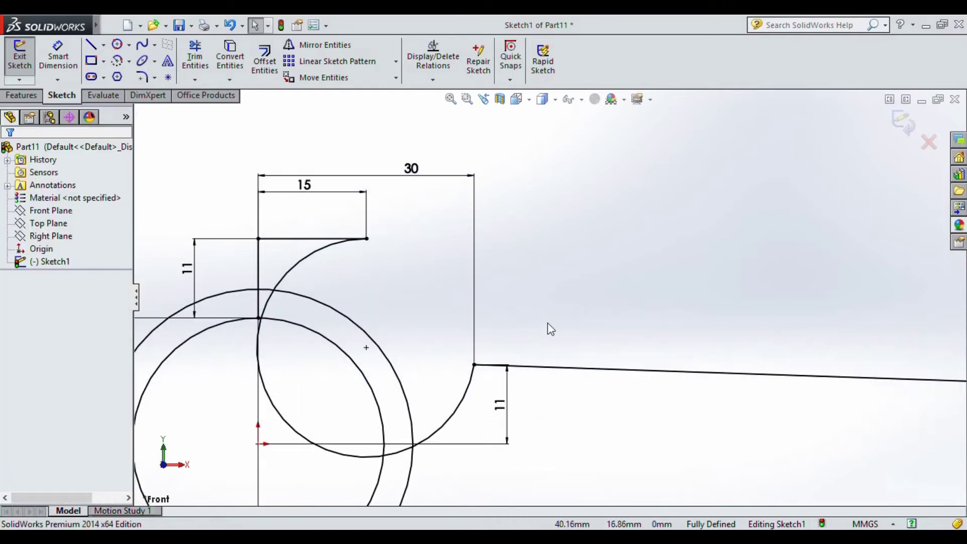
Replace the trimmed circle with a three-point arc from the short horizontal line's right endpoint to the sloped line's left endpoint, bowed toward the large ring
{"action": "left_click", "coordinate": [274, 391]}
{"action": "key", "text": "Delete"}
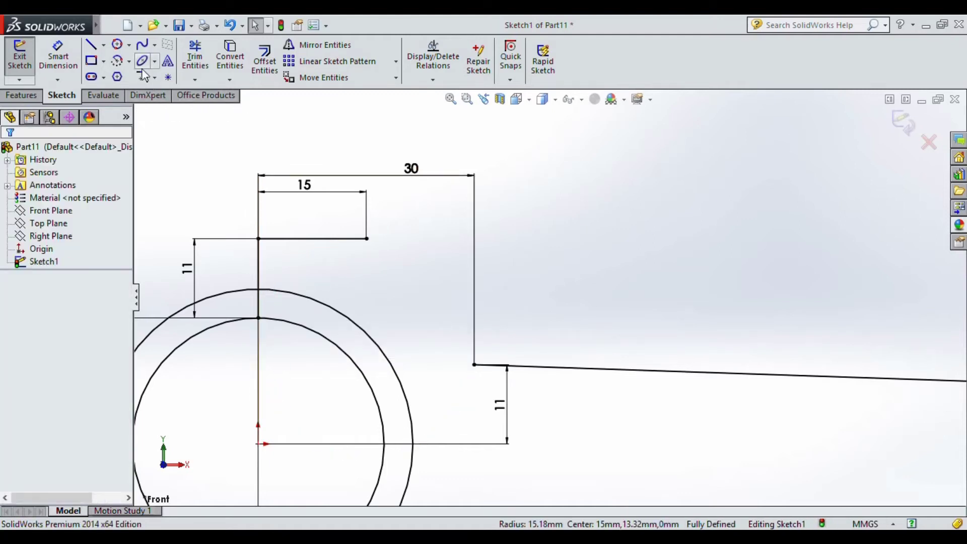
{"action": "left_click", "coordinate": [130, 61]}
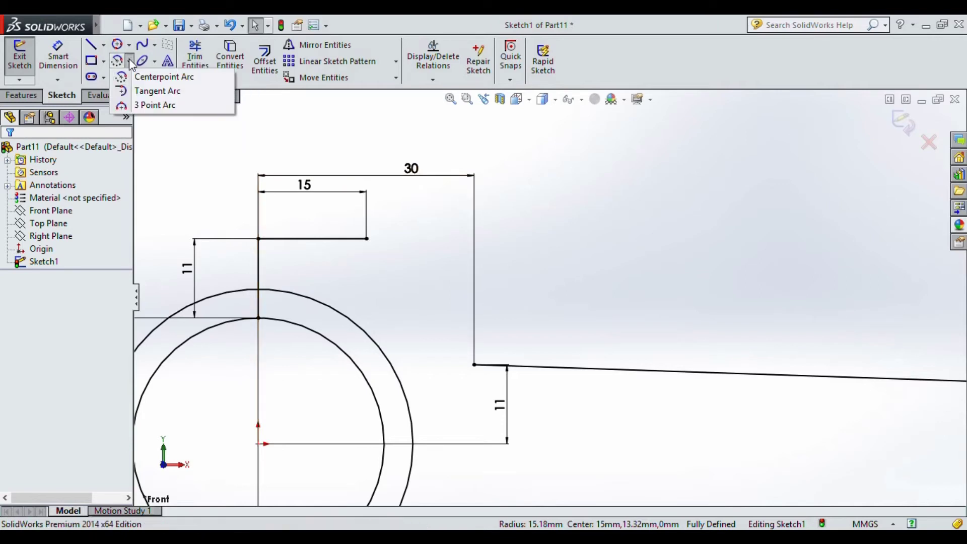
{"action": "left_click", "coordinate": [154, 105]}
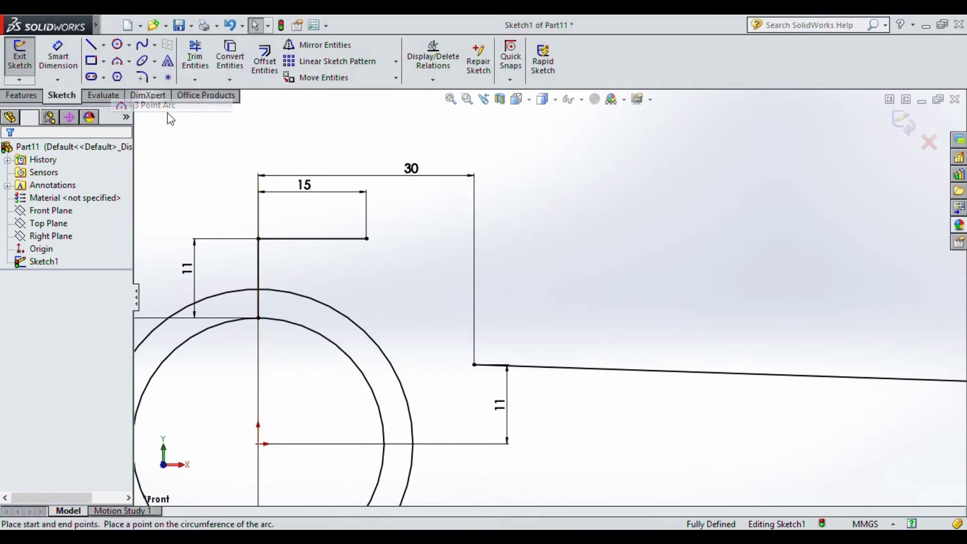
{"action": "left_click", "coordinate": [367, 238]}
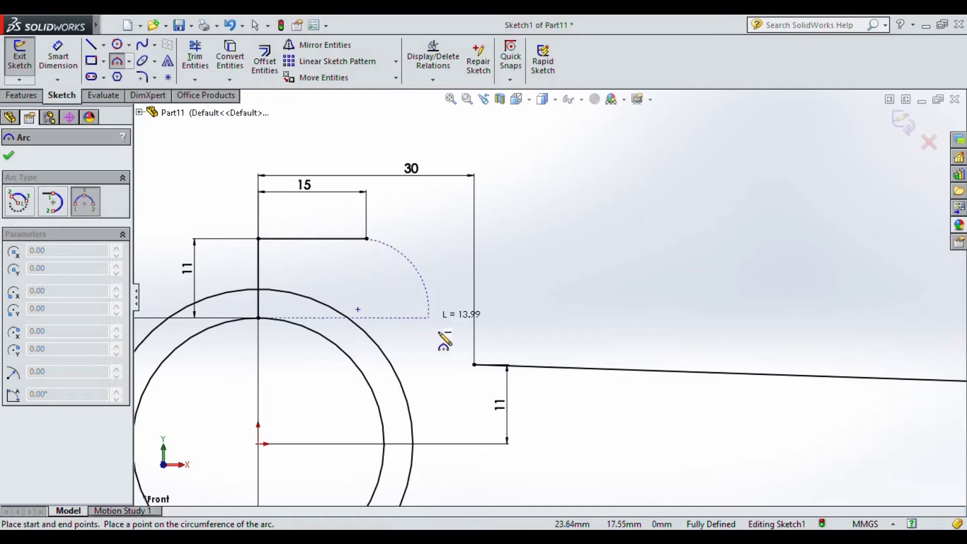
{"action": "left_click", "coordinate": [474, 364]}
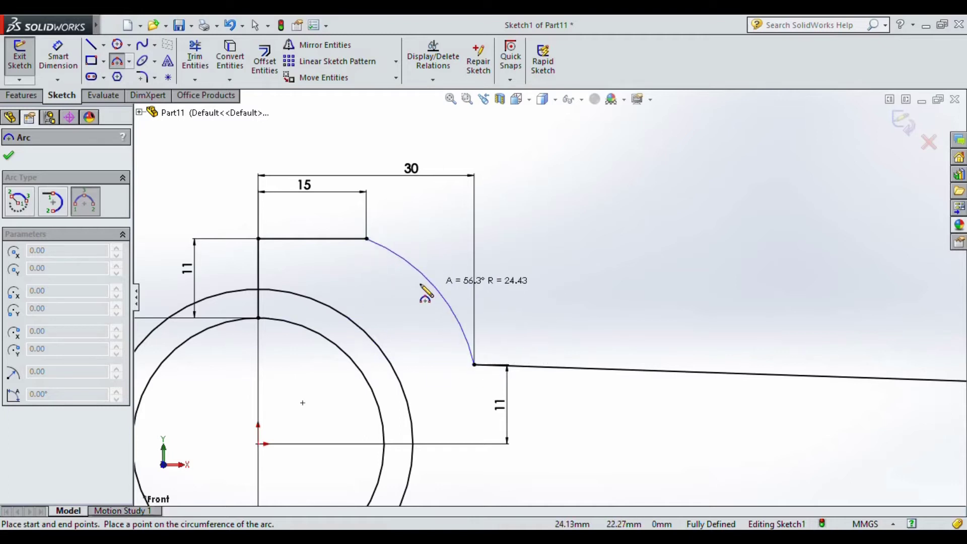
{"action": "left_click", "coordinate": [388, 314]}
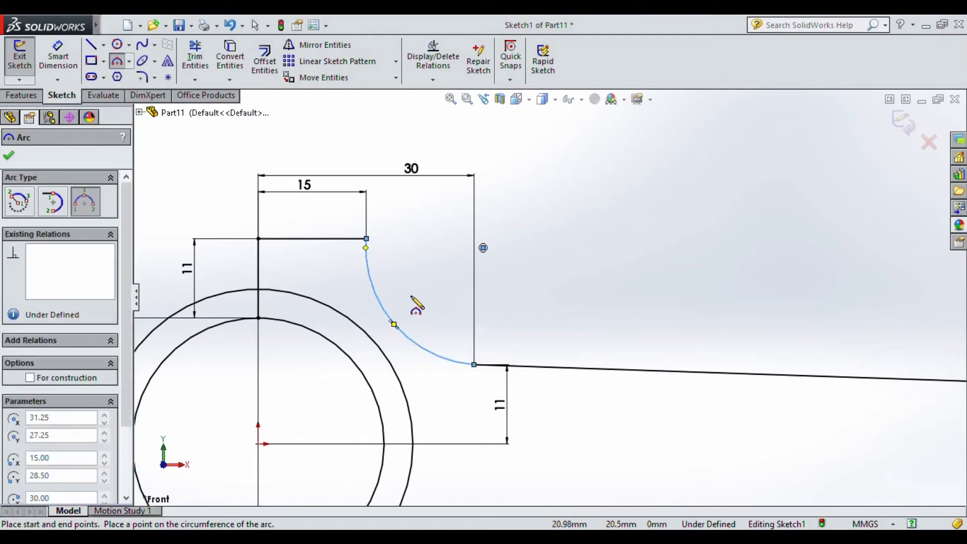
{"action": "right_click", "coordinate": [604, 196]}
{"action": "left_click", "coordinate": [635, 171]}
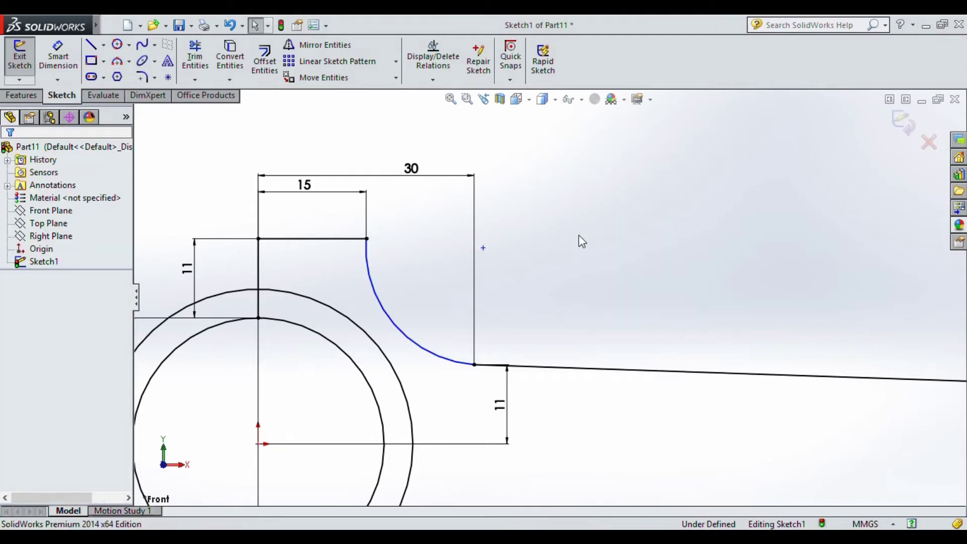
Add a 3 mm sketch fillet at the corner between the short horizontal line and the new arc
{"action": "key", "text": "f"}
{"action": "left_click", "coordinate": [451, 99]}
{"action": "scroll", "coordinate": [588, 274], "scroll_direction": "down", "scroll_amount": 3}
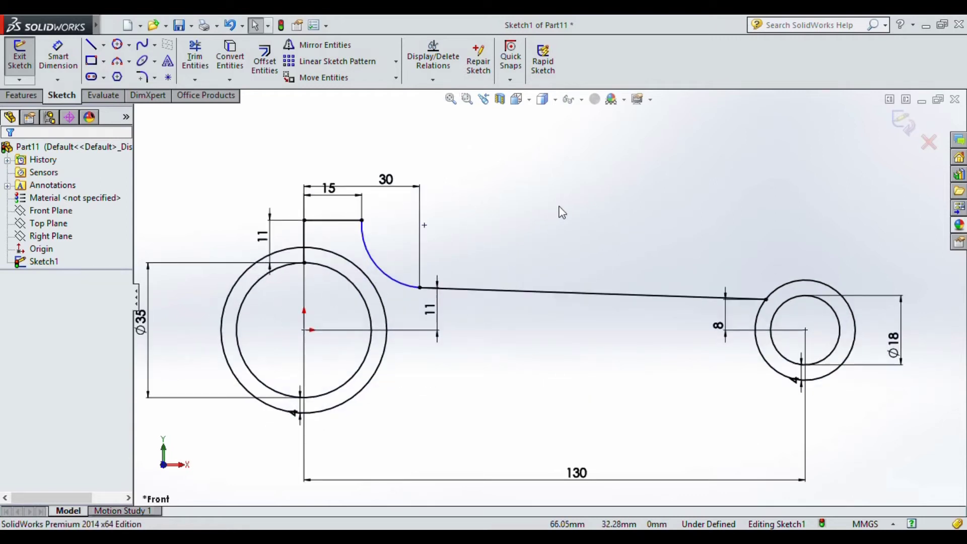
{"action": "left_click", "coordinate": [142, 77]}
{"action": "type", "text": "3.00mm"}
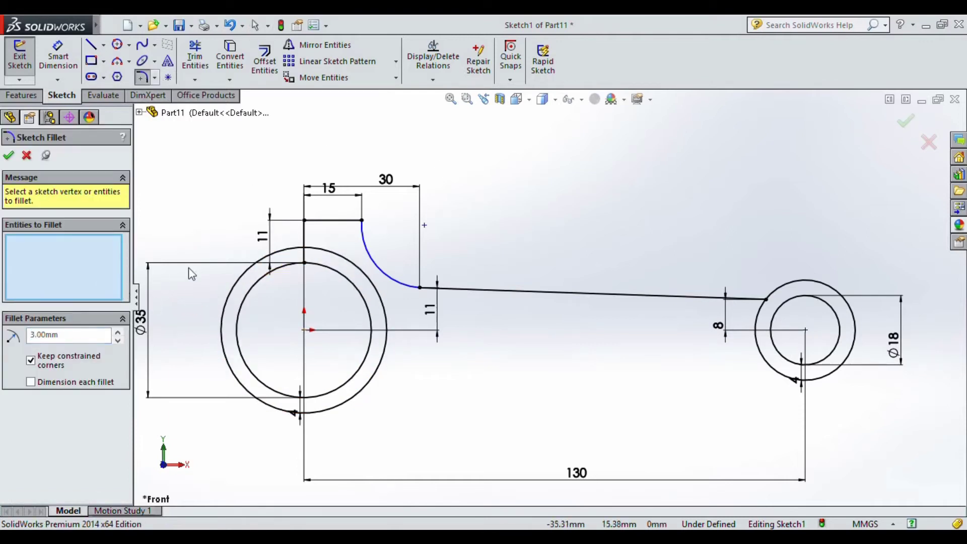
{"action": "left_click", "coordinate": [361, 221]}
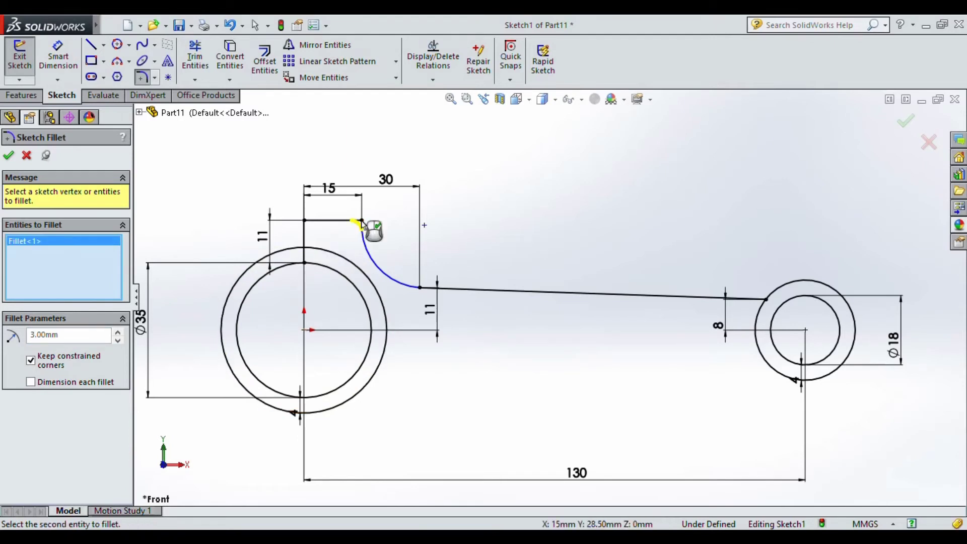
Draw a horizontal centerline through both ring centers, extending beyond the outer edges of both rings
{"action": "left_click", "coordinate": [103, 45]}
{"action": "left_click", "coordinate": [101, 75]}
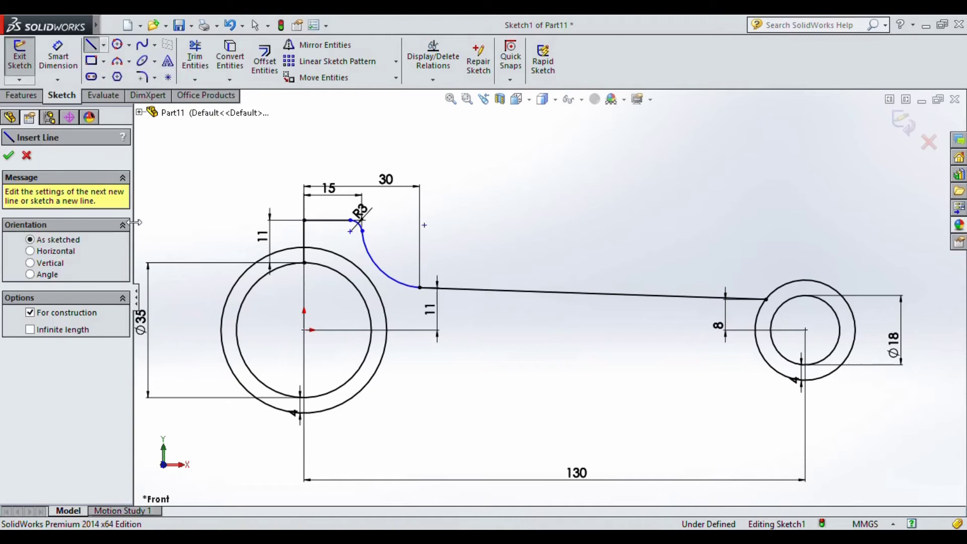
{"action": "left_click", "coordinate": [178, 330]}
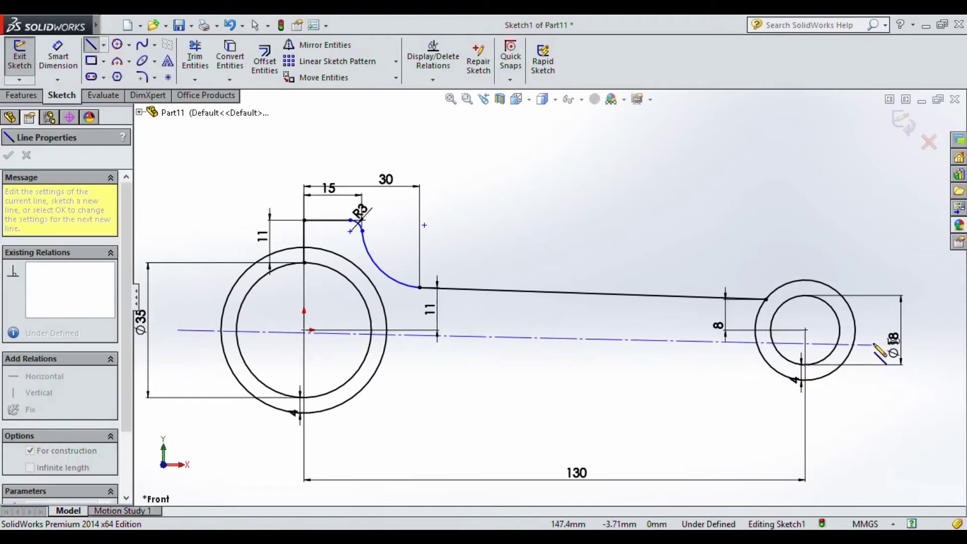
{"action": "left_click", "coordinate": [879, 331]}
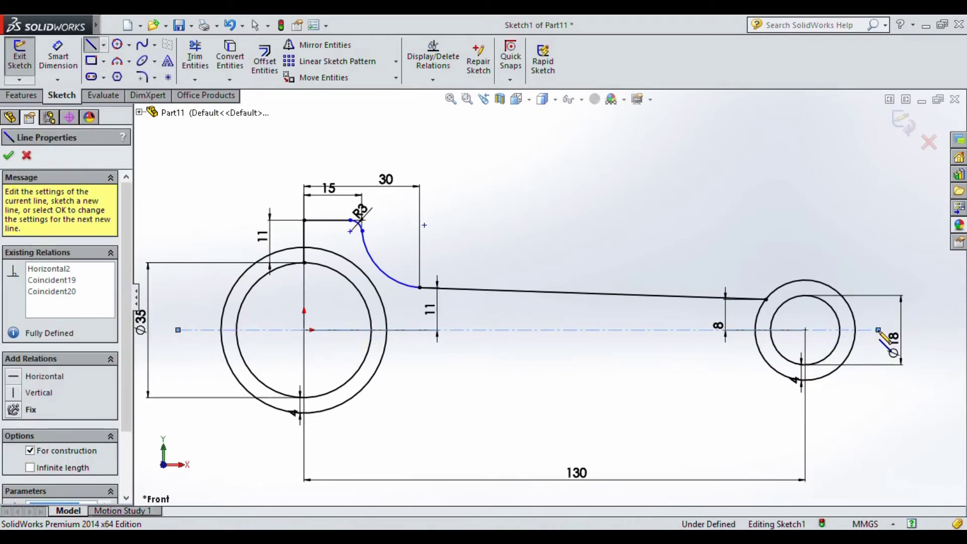
{"action": "right_click", "coordinate": [880, 330]}
{"action": "left_click", "coordinate": [860, 135]}
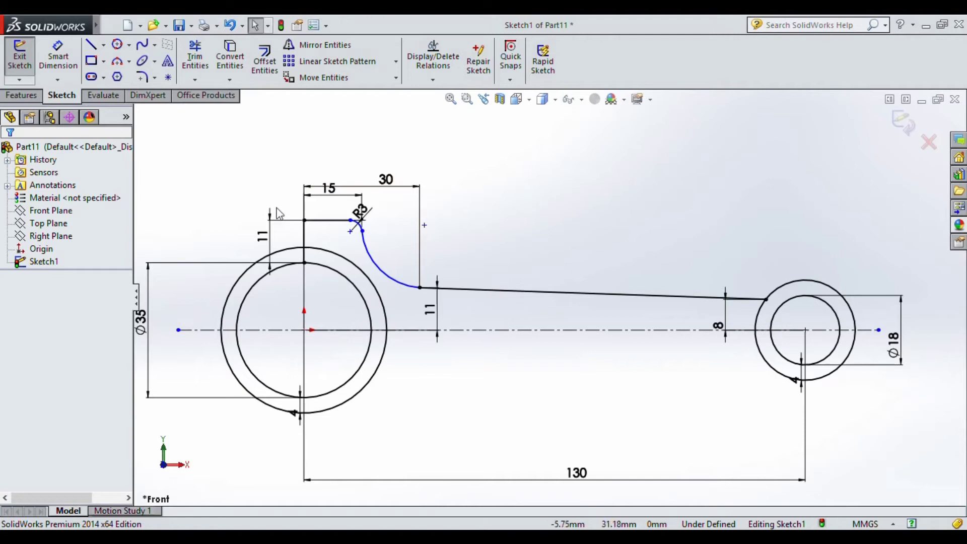
Trim the large ring to its upper-right quarter and the small ring to its upper half, and delete the leftover centerline piece
{"action": "left_click", "coordinate": [195, 58]}
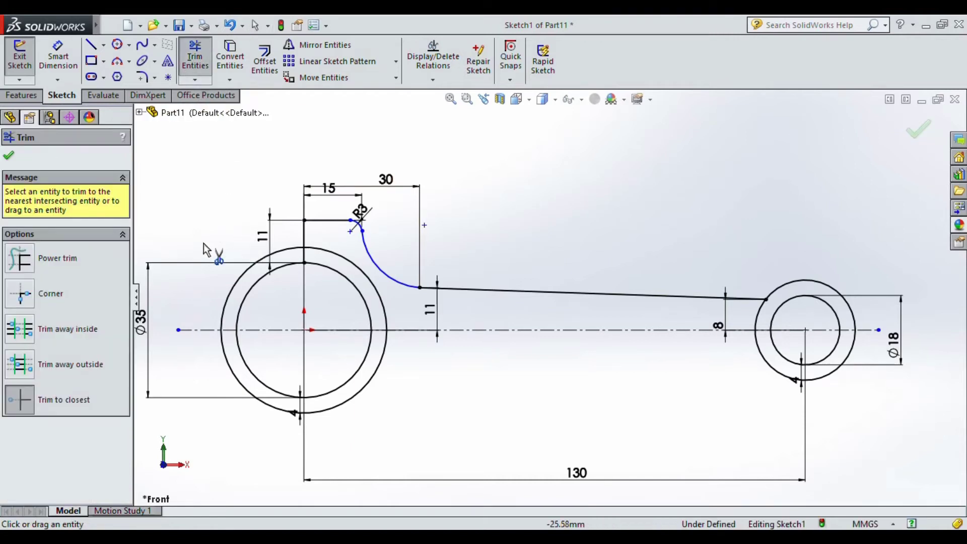
{"action": "left_click_drag", "start_coordinate": [239, 241], "coordinate": [235, 388]}
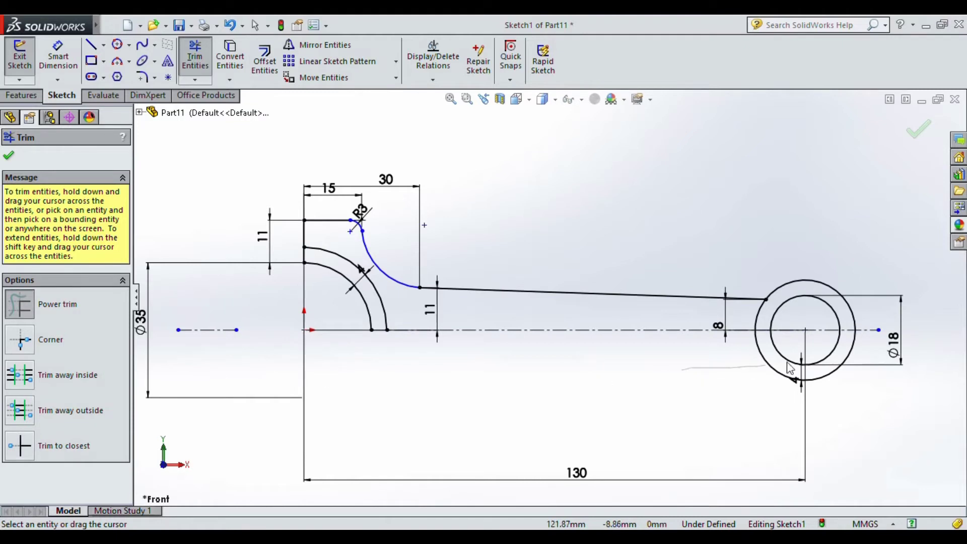
{"action": "left_click_drag", "start_coordinate": [686, 393], "coordinate": [827, 356]}
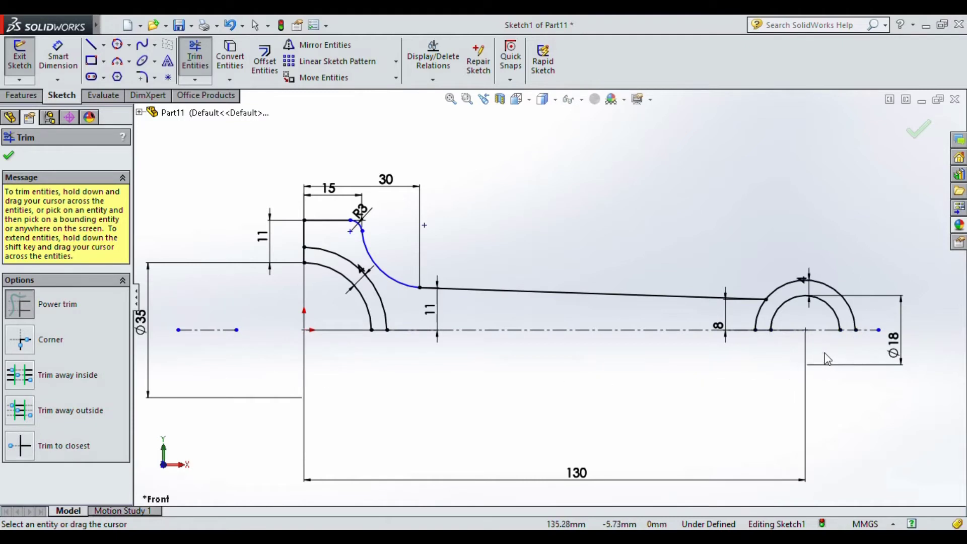
{"action": "right_click", "coordinate": [516, 219]}
{"action": "left_click", "coordinate": [546, 200]}
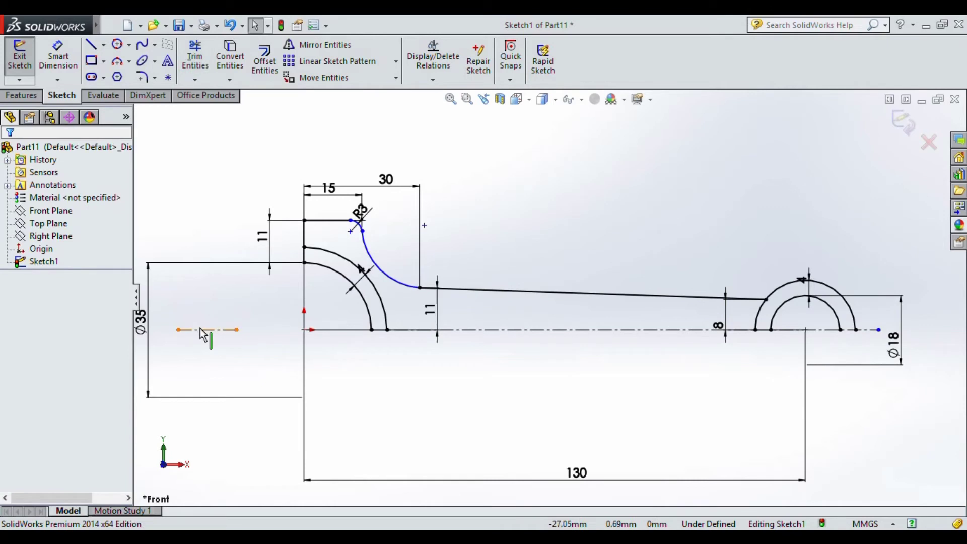
{"action": "left_click", "coordinate": [206, 329]}
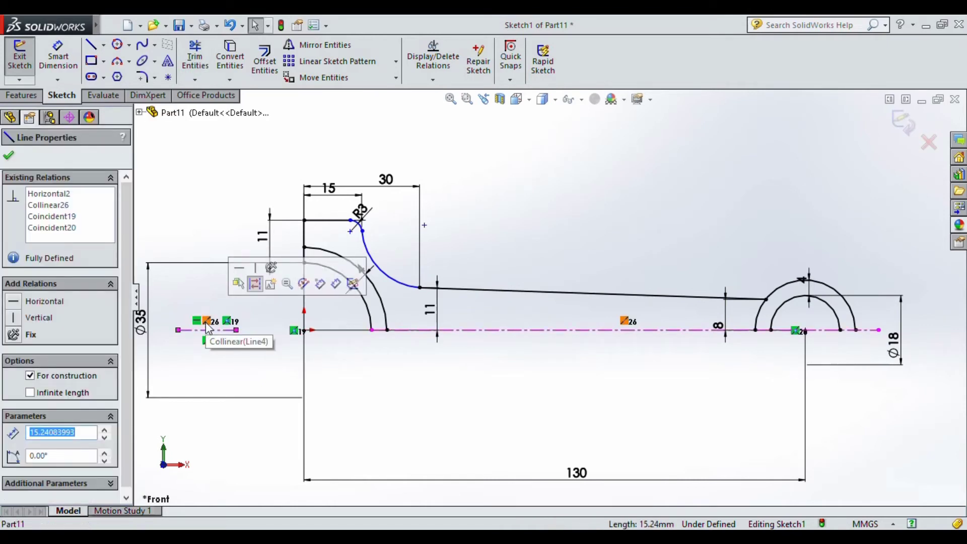
{"action": "key", "text": "Escape"}
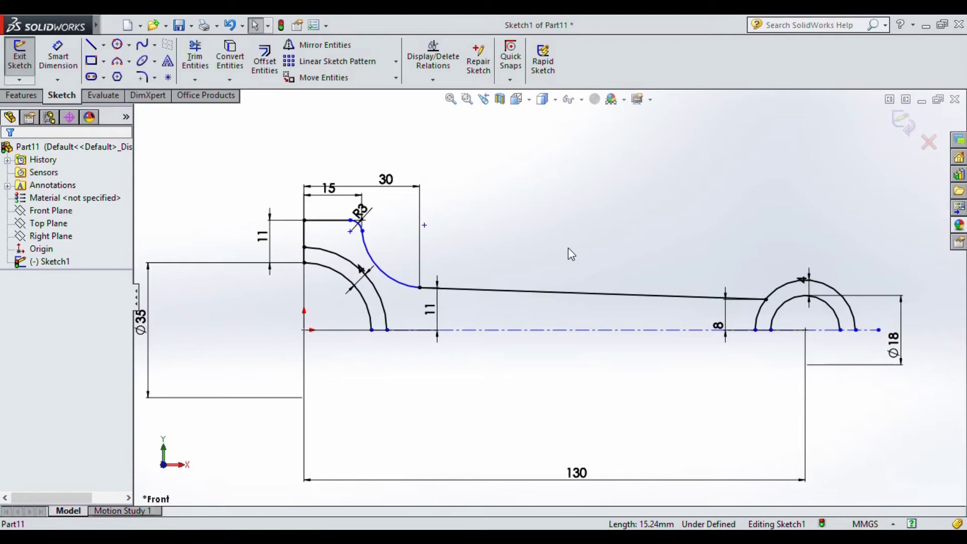
Mirror the entire upper half-profile about the horizontal centerline
{"action": "key", "text": "ctrl+s"}
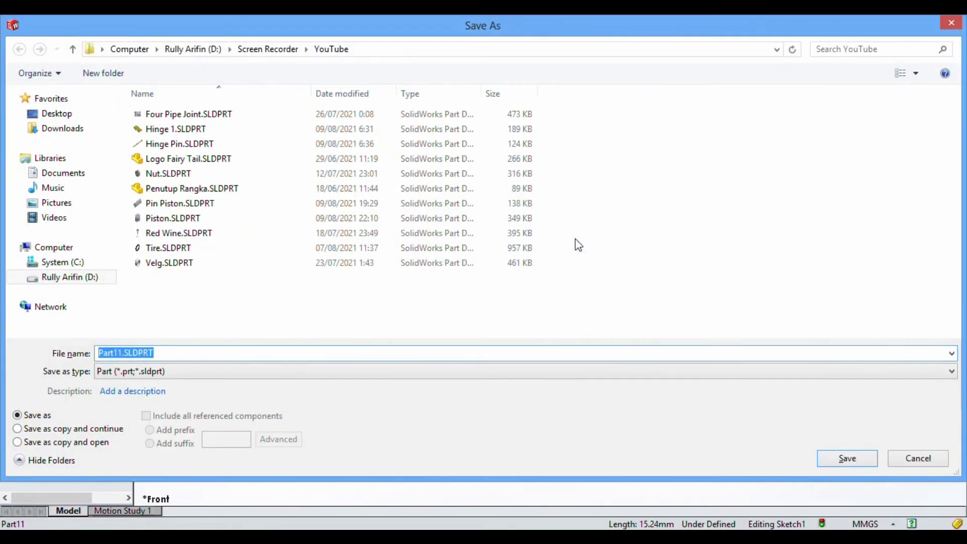
{"action": "left_click", "coordinate": [946, 28]}
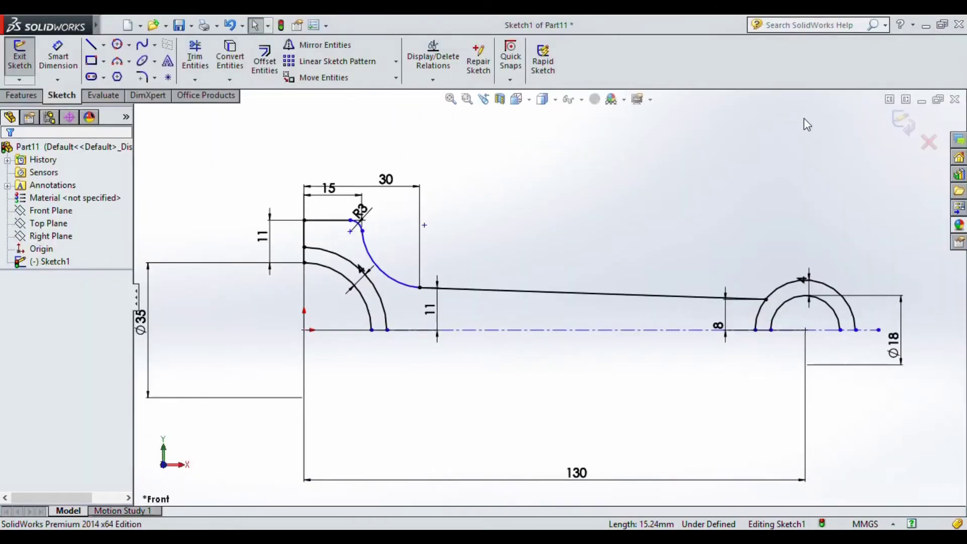
{"action": "key", "text": "ctrl+a"}
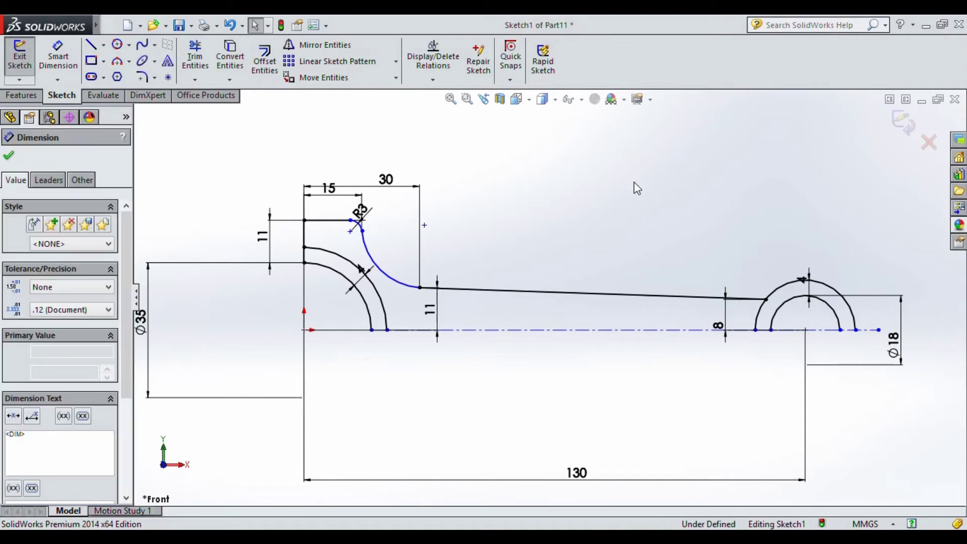
{"action": "left_click", "coordinate": [331, 46]}
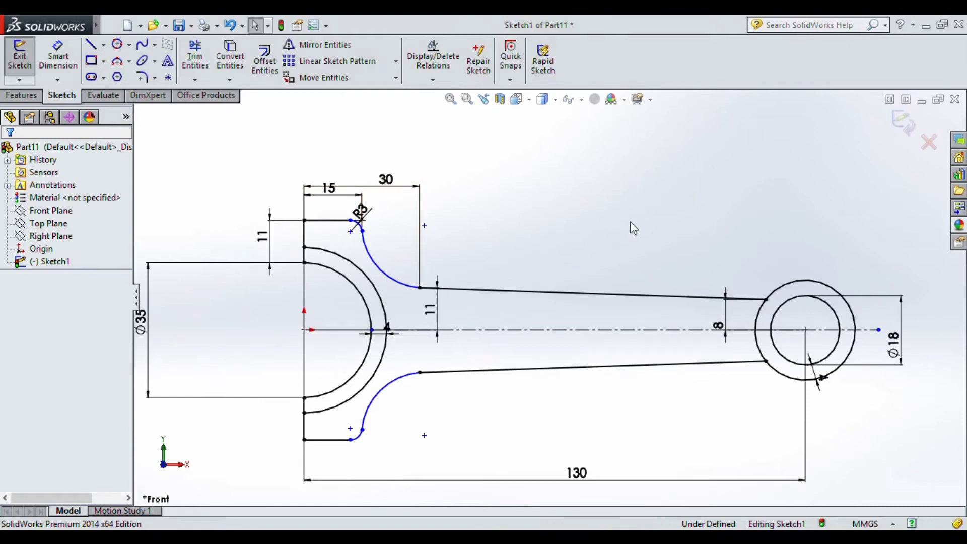
Extrude the rod region between the two rings 11 mm with the Mid Plane end condition
{"action": "key", "text": "f"}
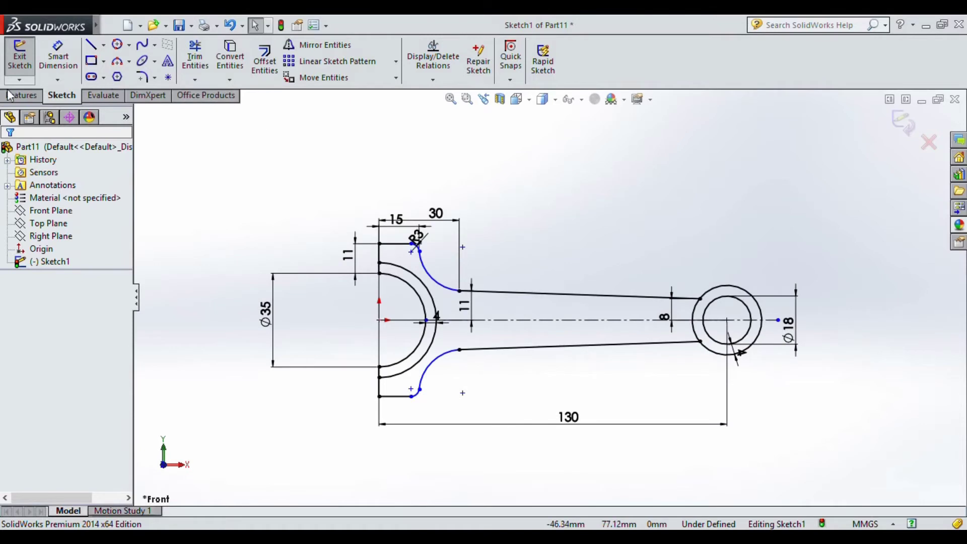
{"action": "left_click", "coordinate": [15, 95]}
{"action": "left_click", "coordinate": [29, 64]}
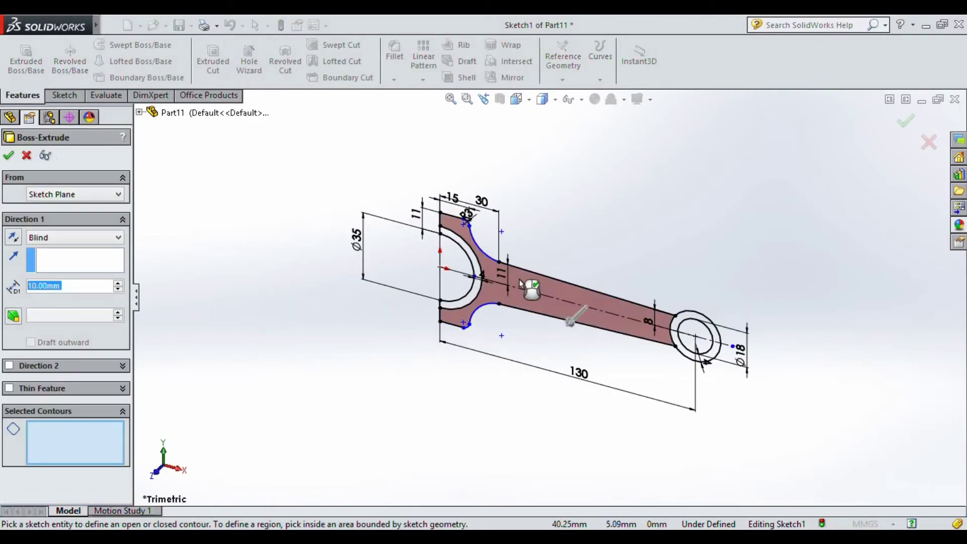
{"action": "left_click", "coordinate": [521, 284]}
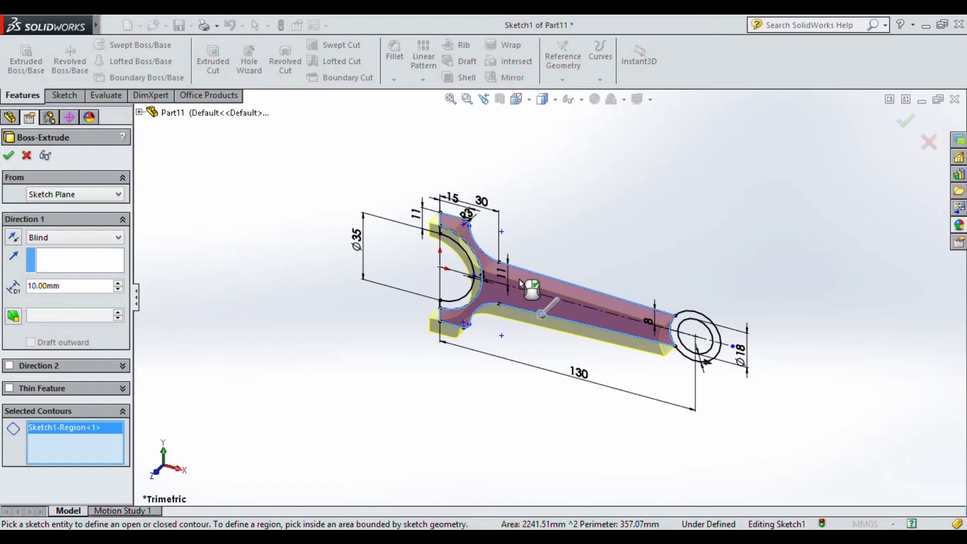
{"action": "left_click", "coordinate": [117, 238]}
{"action": "left_click", "coordinate": [101, 292]}
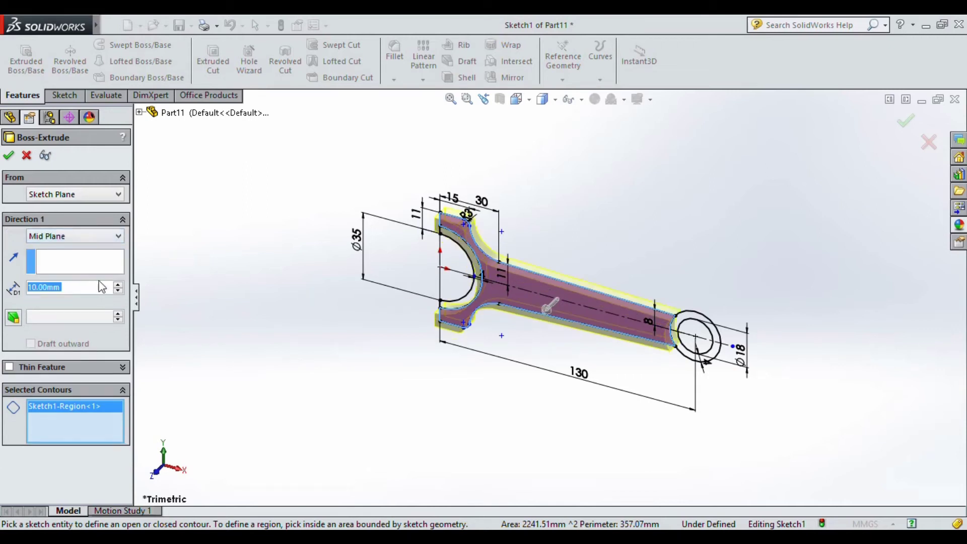
{"action": "type", "text": "11"}
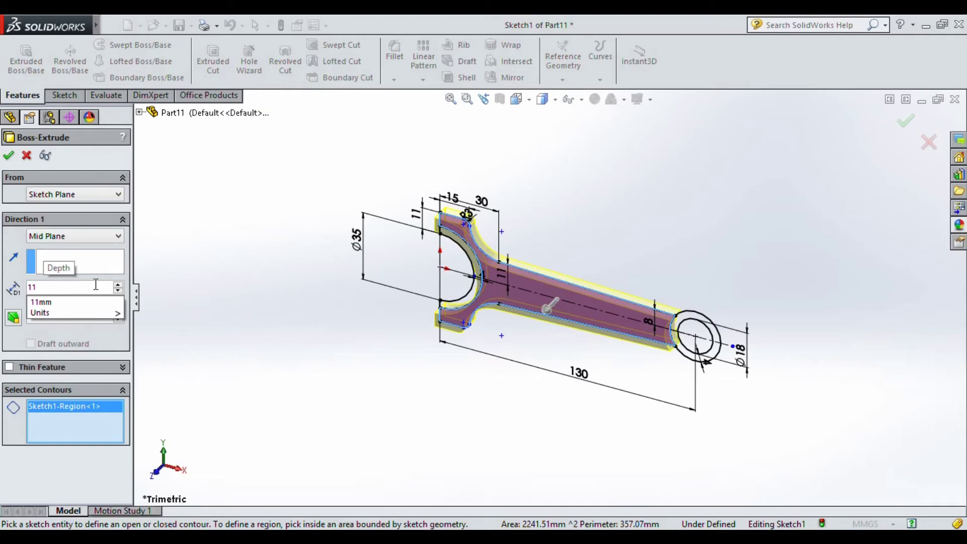
{"action": "key", "text": "Return"}
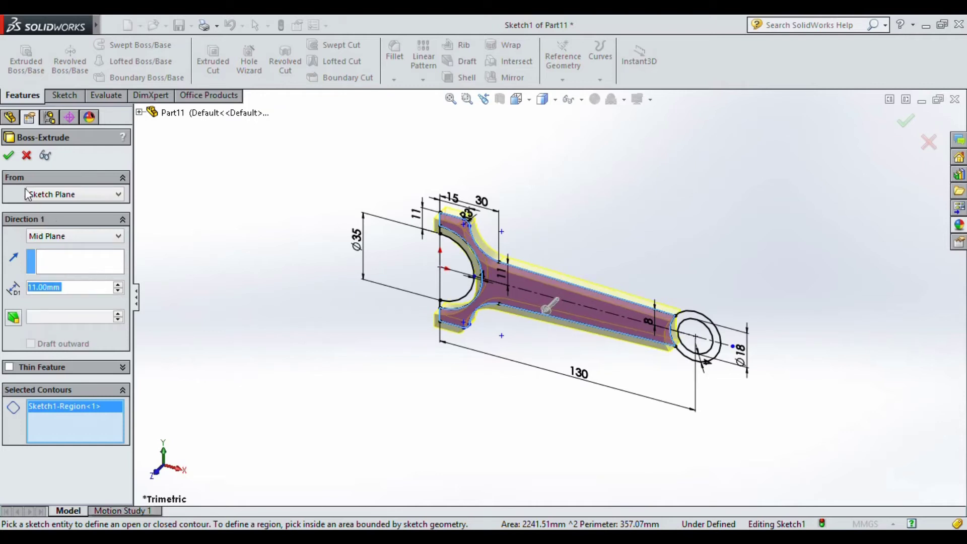
{"action": "left_click", "coordinate": [8, 156]}
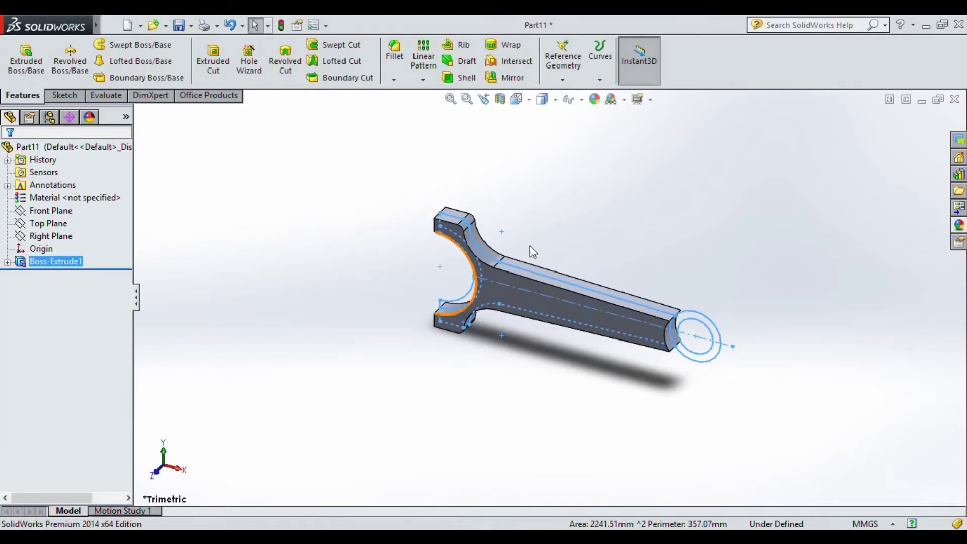
{"action": "left_click", "coordinate": [617, 251]}
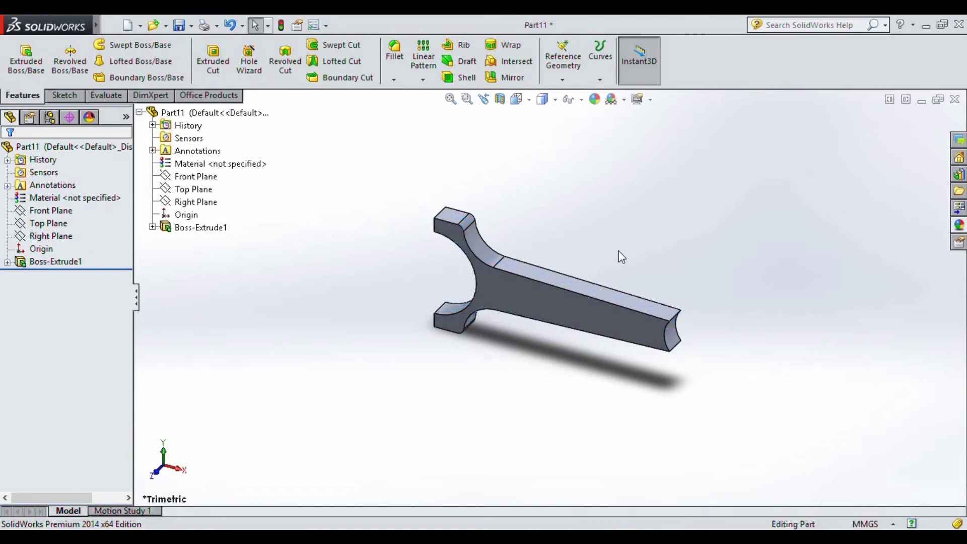
Show the profile sketch absorbed by the rod's boss extrude
{"action": "left_click", "coordinate": [7, 261]}
{"action": "left_click", "coordinate": [34, 276]}
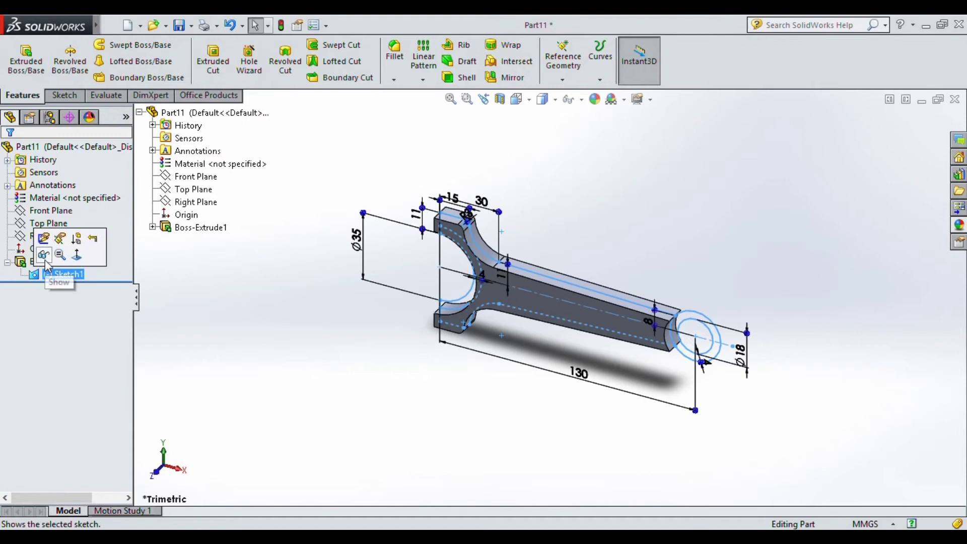
{"action": "left_click", "coordinate": [44, 255]}
{"action": "middle_click_drag", "start_coordinate": [521, 288], "coordinate": [497, 254]}
{"action": "scroll", "coordinate": [511, 276], "scroll_direction": "down", "scroll_amount": 2}
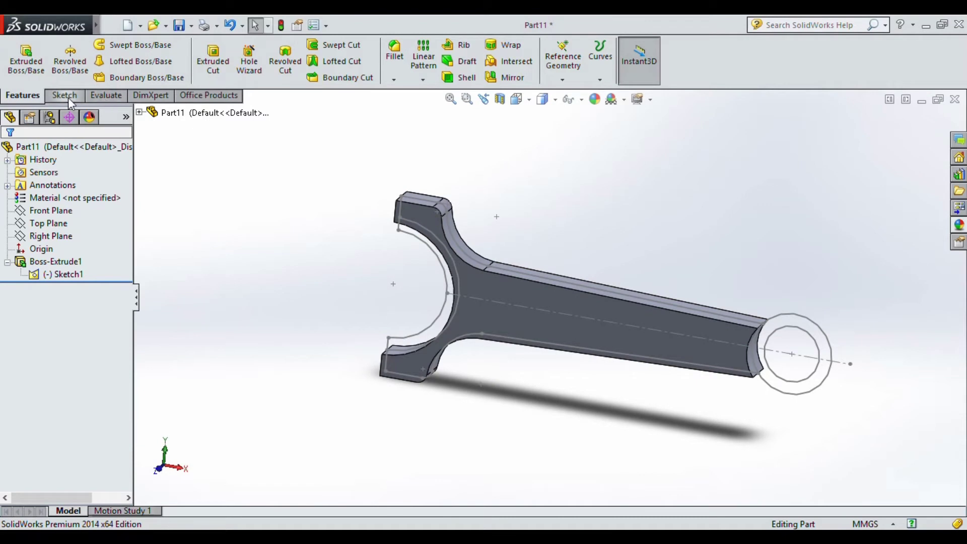
Start a boss extrude from the profile sketch using only the half-ring region at the forked end as its contour
{"action": "left_click", "coordinate": [28, 68]}
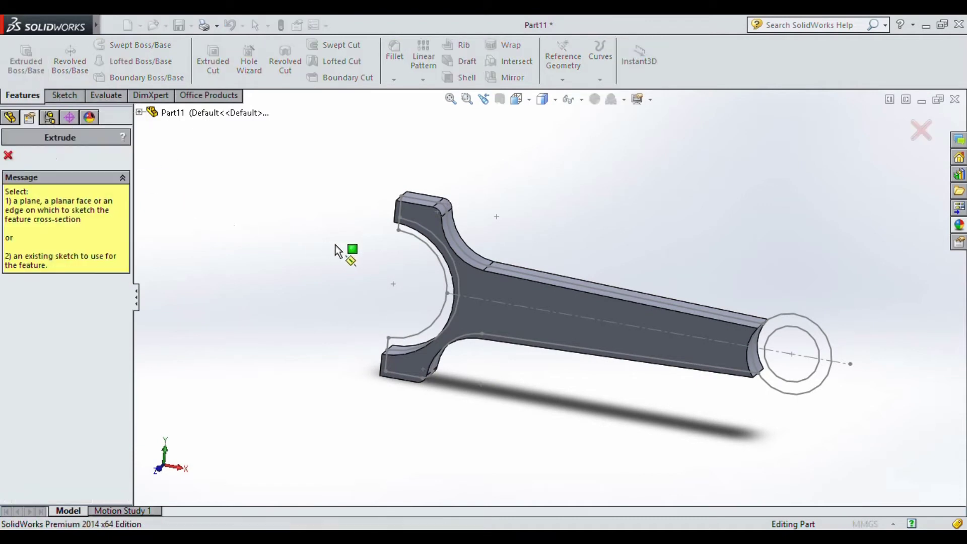
{"action": "left_click", "coordinate": [435, 256]}
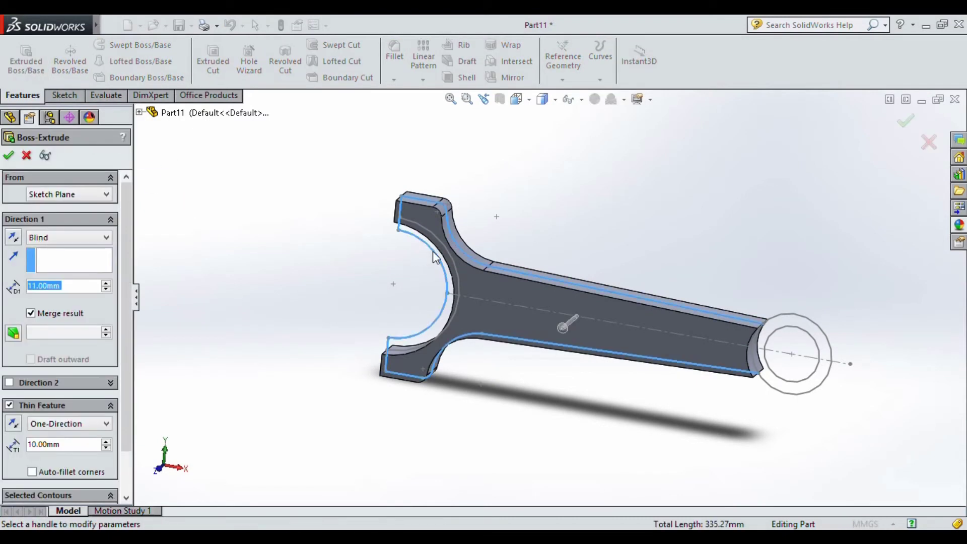
{"action": "scroll", "coordinate": [126, 297], "scroll_direction": "down", "scroll_amount": 3}
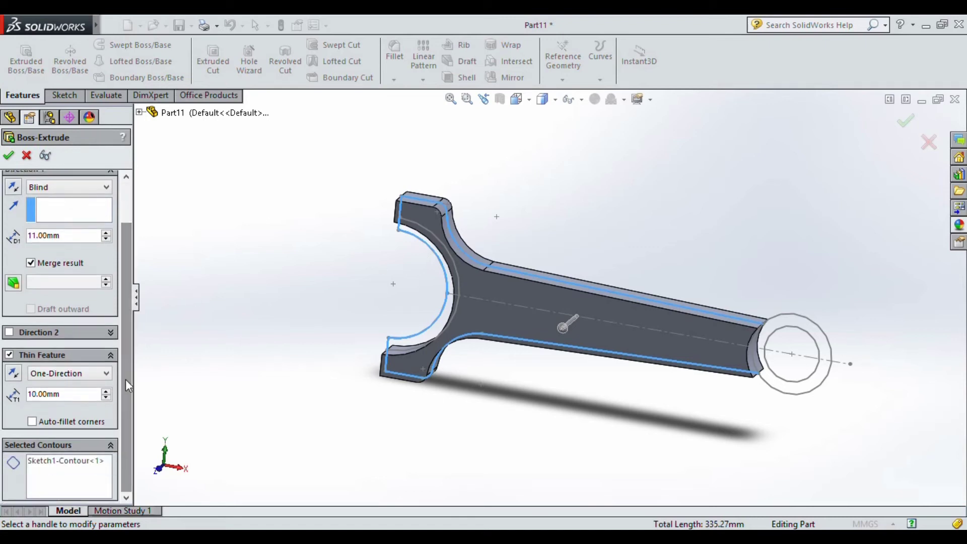
{"action": "right_click", "coordinate": [96, 473]}
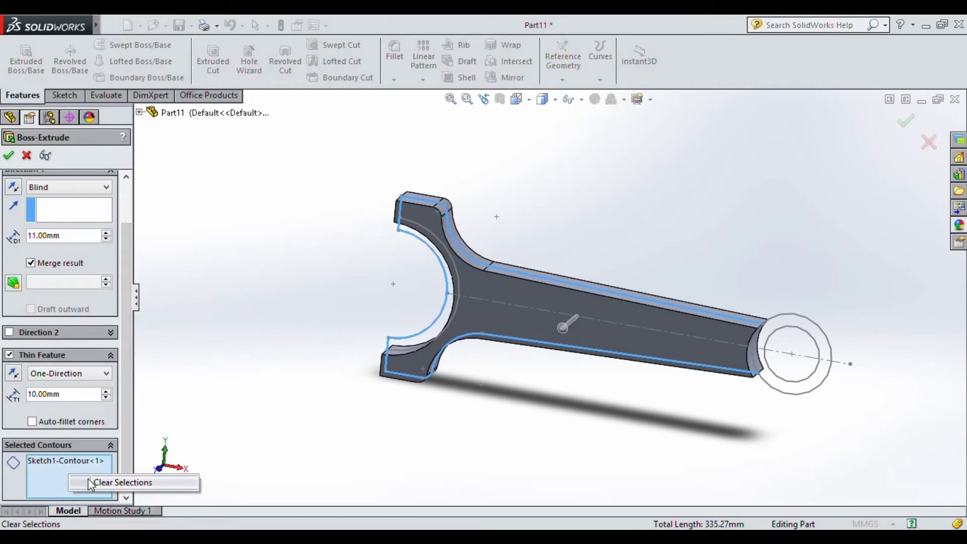
{"action": "left_click", "coordinate": [161, 480]}
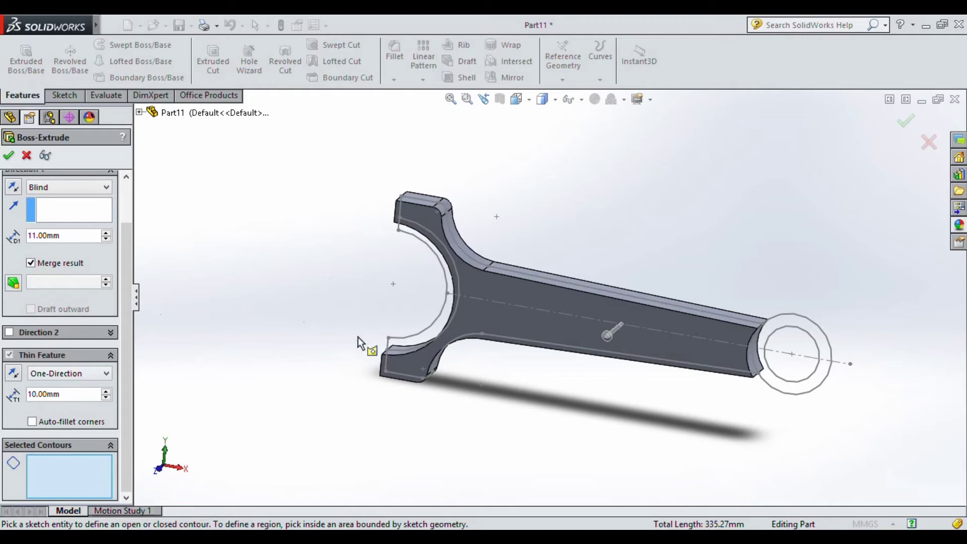
{"action": "left_click", "coordinate": [427, 335]}
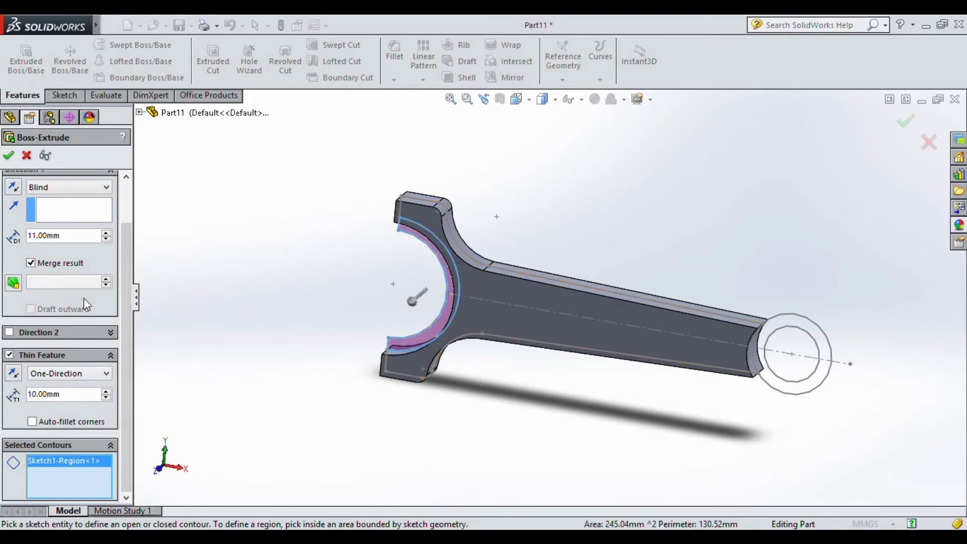
Extrude the half-ring region 25 mm with the Mid Plane end condition and the thin feature turned off
{"action": "left_click", "coordinate": [126, 192]}
{"action": "left_click", "coordinate": [80, 238]}
{"action": "left_click", "coordinate": [66, 316]}
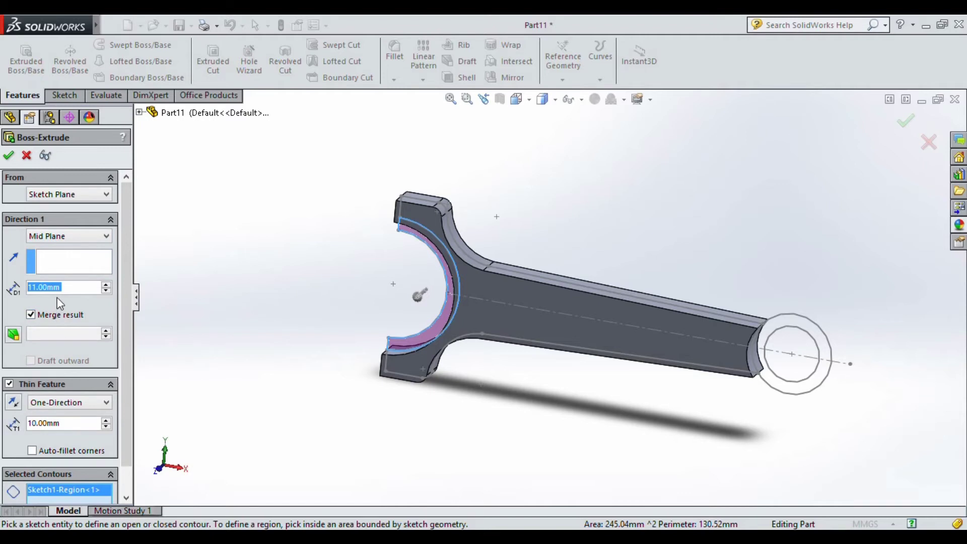
{"action": "type", "text": "25"}
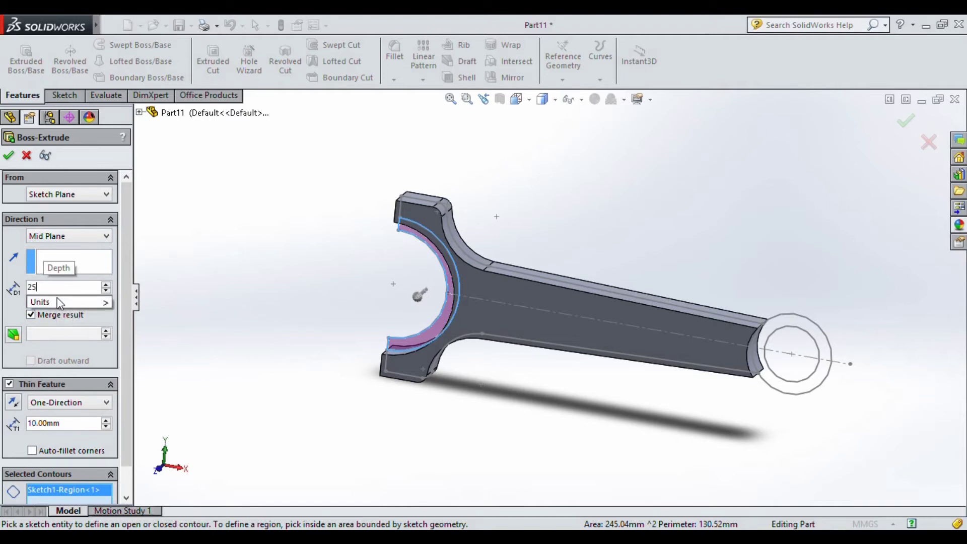
{"action": "key", "text": "Return"}
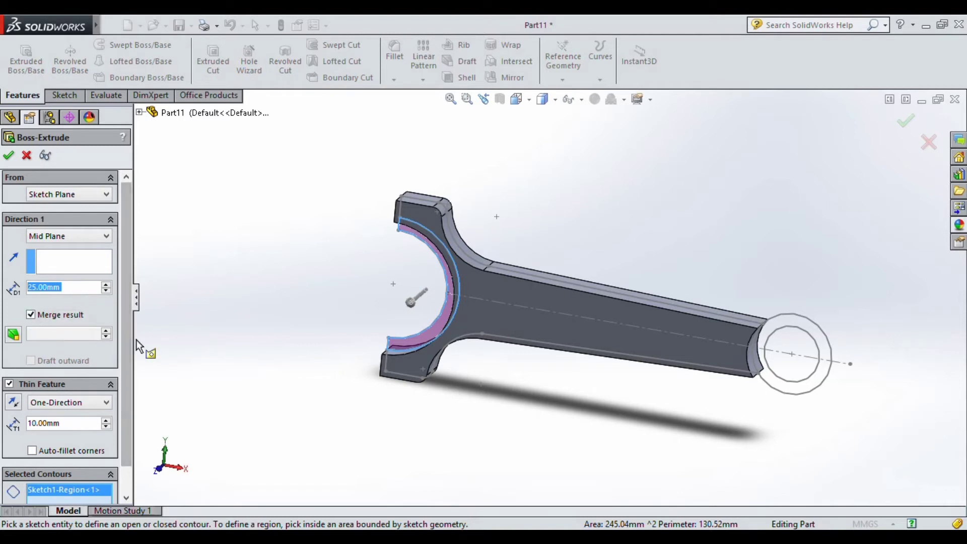
{"action": "left_click", "coordinate": [9, 384]}
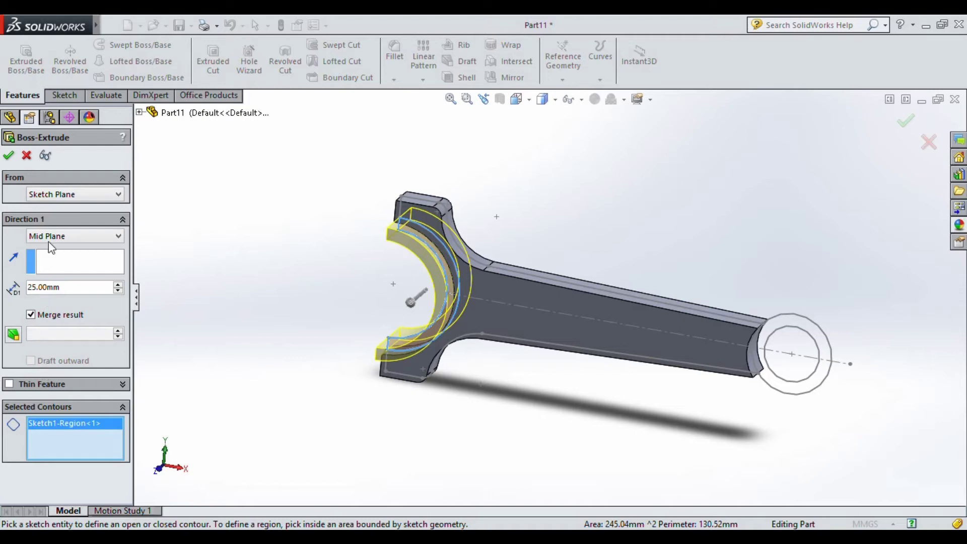
{"action": "middle_click_drag", "start_coordinate": [385, 316], "coordinate": [405, 337]}
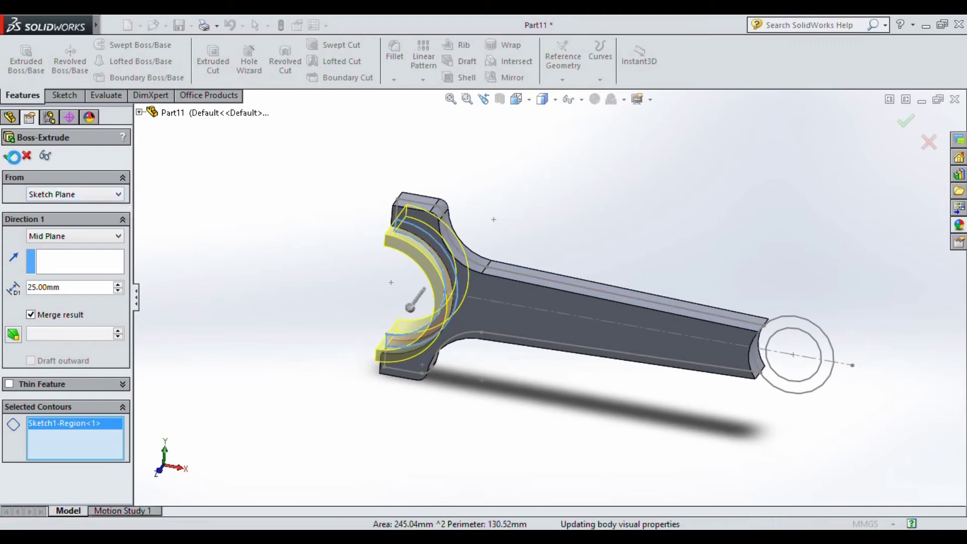
{"action": "key", "text": "Return"}
{"action": "mouse_move", "coordinate": [370, 286]}
{"action": "middle_mouse_down"}
{"action": "mouse_move", "coordinate": [397, 221]}
{"action": "mouse_move", "coordinate": [434, 199]}
{"action": "mouse_move", "coordinate": [365, 274]}
{"action": "mouse_move", "coordinate": [369, 284]}
{"action": "middle_mouse_up"}
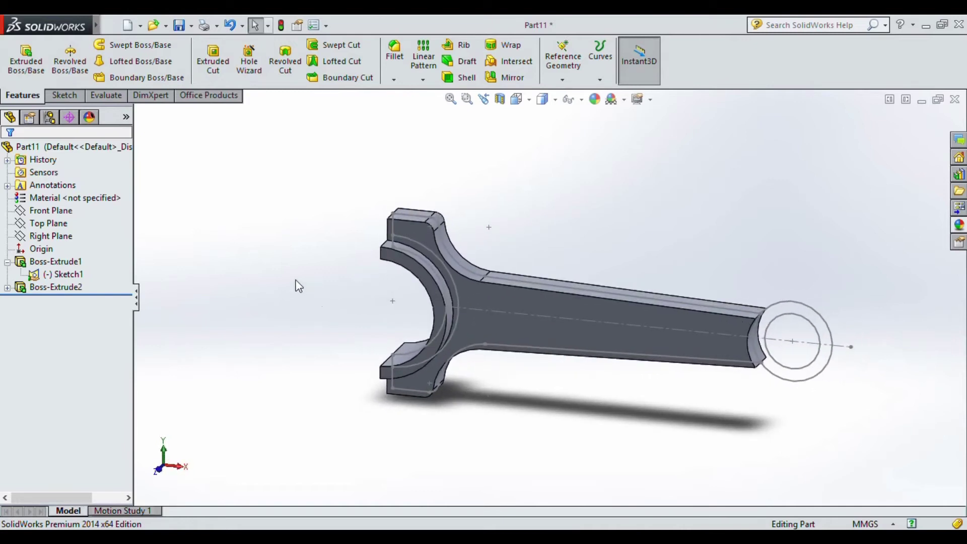
Start a boss extrude from the outer circle at the rod's small end and set its depth to 18 mm
{"action": "left_click", "coordinate": [27, 59]}
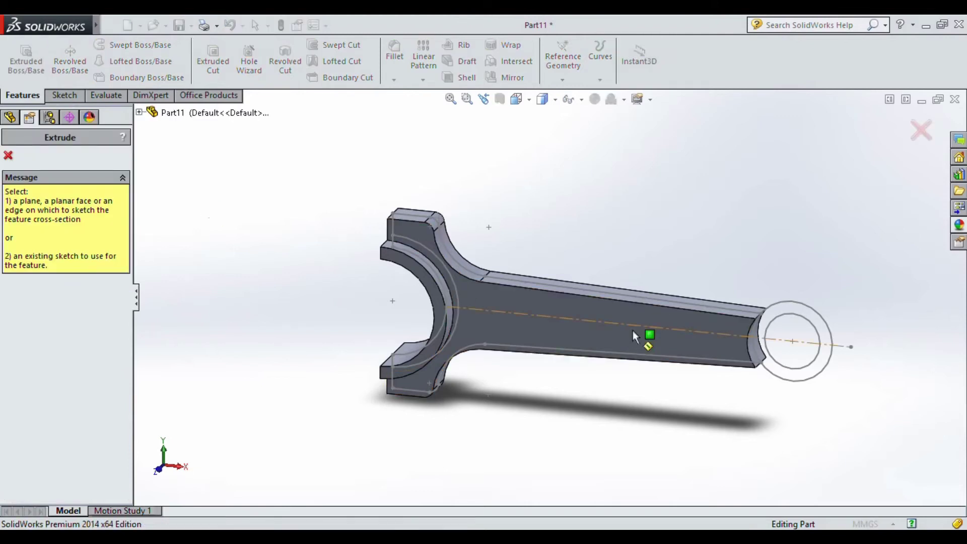
{"action": "left_click", "coordinate": [808, 307]}
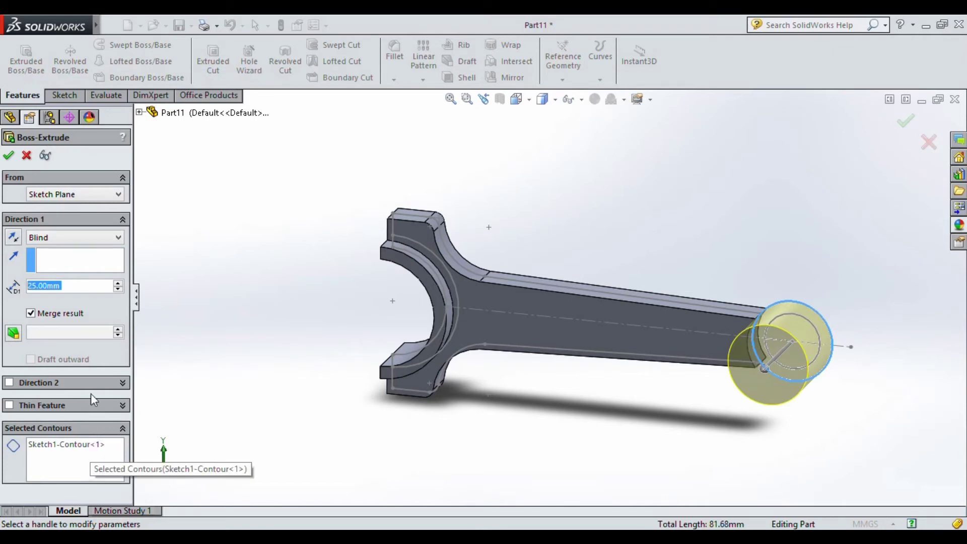
{"action": "right_click", "coordinate": [66, 455]}
{"action": "left_click", "coordinate": [111, 462]}
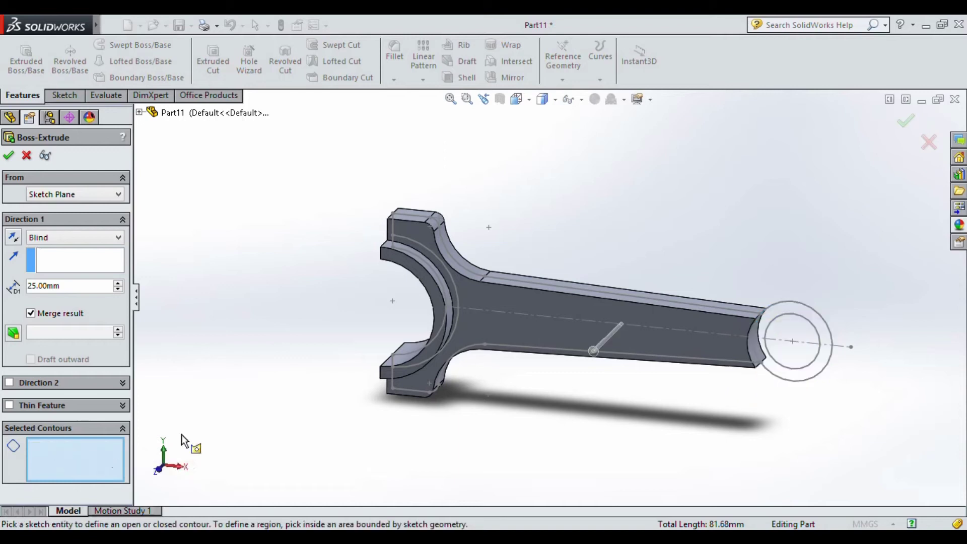
{"action": "left_click", "coordinate": [783, 306]}
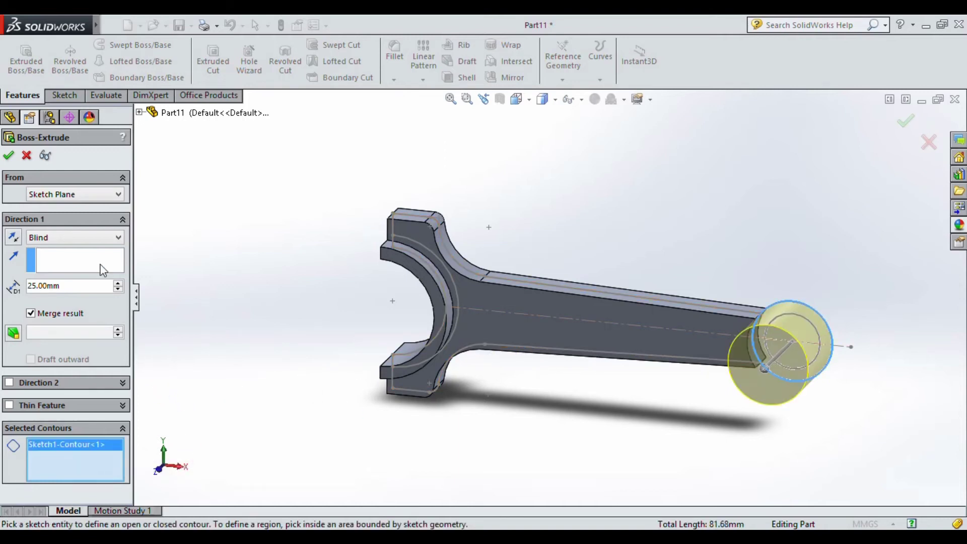
{"action": "double_click", "coordinate": [82, 286]}
{"action": "type", "text": "18"}
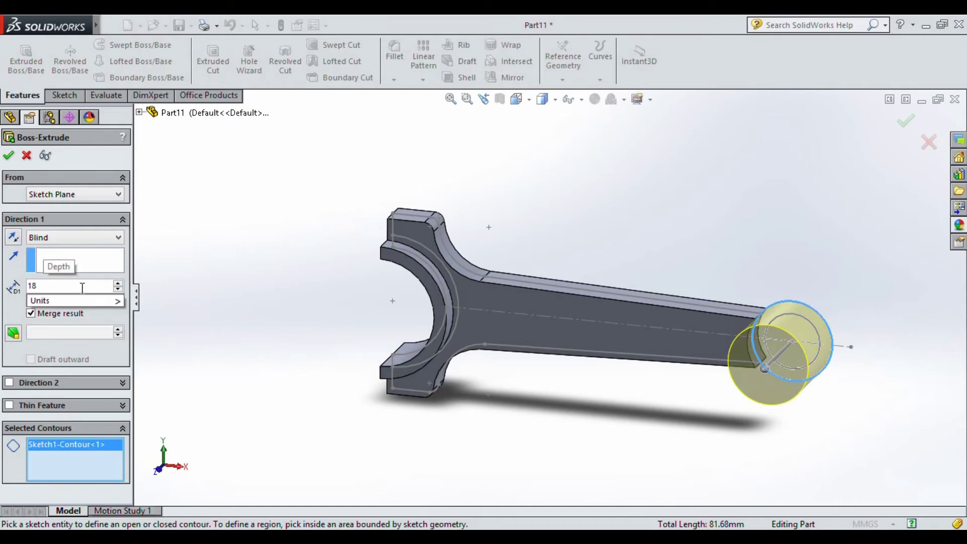
{"action": "key", "text": "Return"}
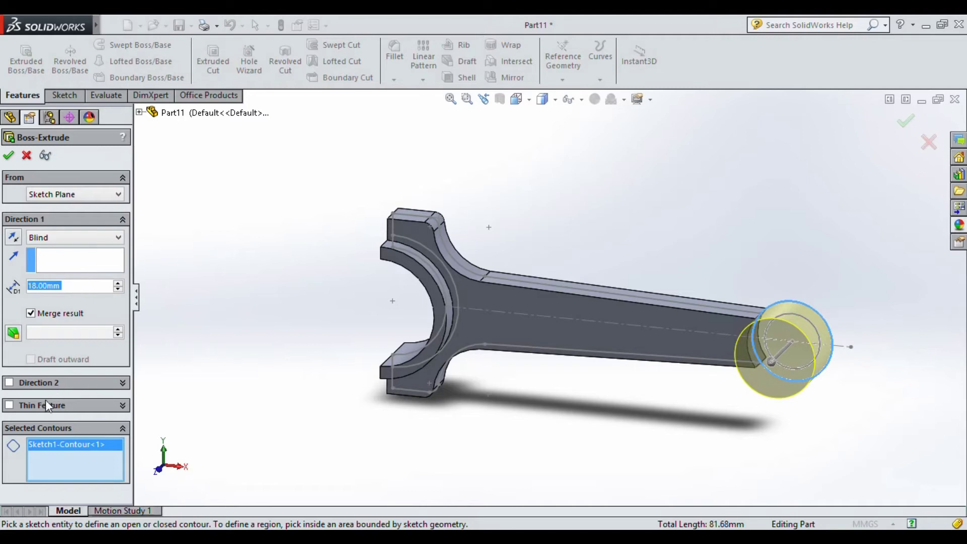
Try a 10 mm thin feature with reversed direction on the small-end circle's extrusion
{"action": "left_click", "coordinate": [10, 405]}
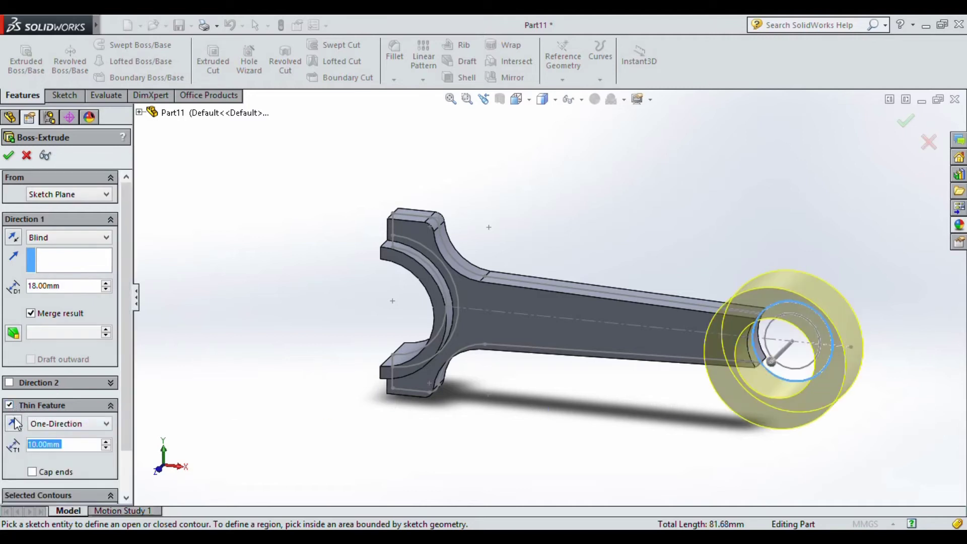
{"action": "left_click", "coordinate": [14, 423]}
{"action": "middle_click_drag", "start_coordinate": [498, 380], "coordinate": [520, 344]}
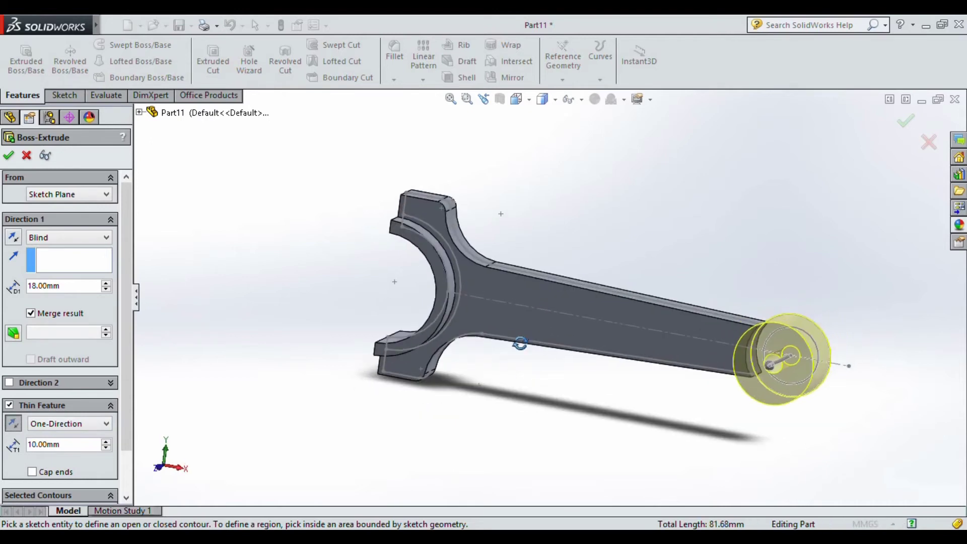
{"action": "left_click", "coordinate": [10, 405]}
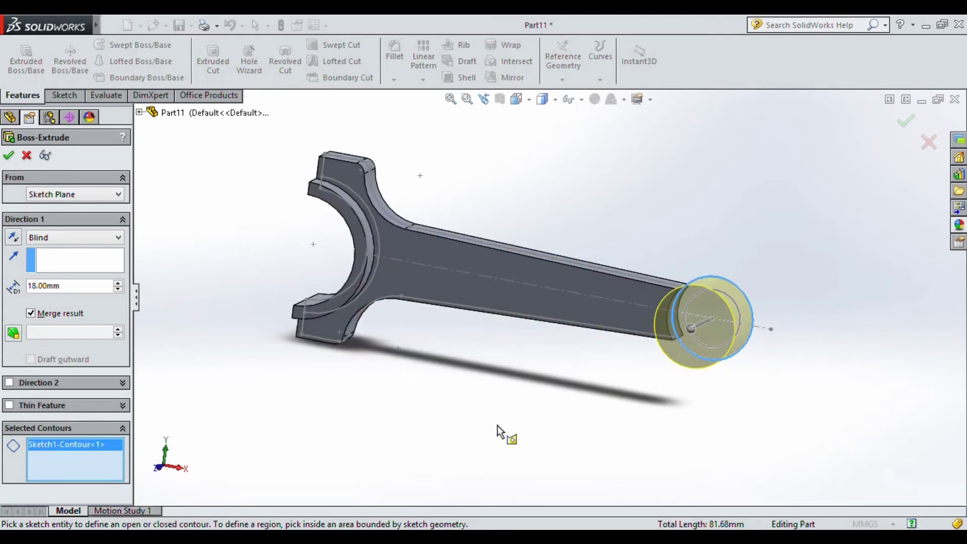
Replace the contour with the ring region between the two small-end circles and extrude it with the Mid Plane end condition
{"action": "right_click", "coordinate": [99, 466]}
{"action": "left_click", "coordinate": [113, 470]}
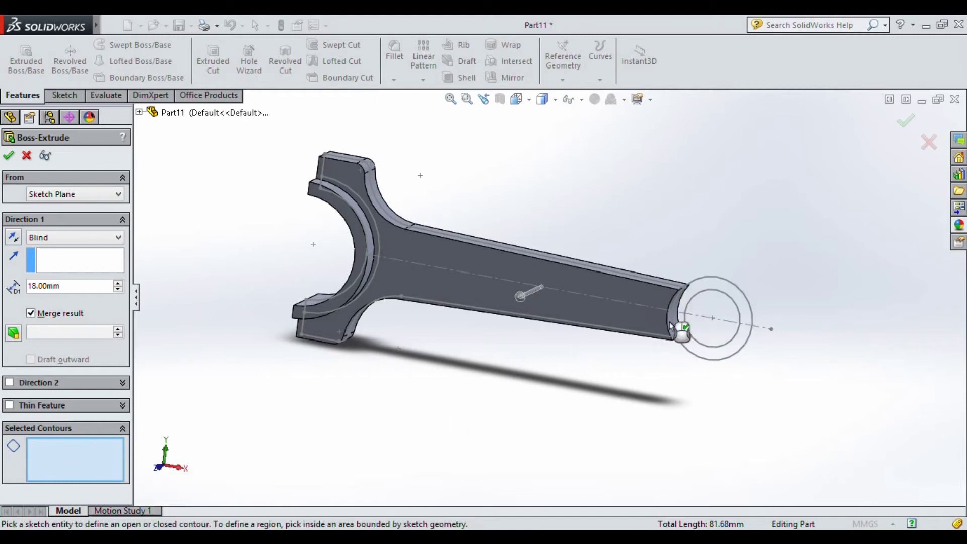
{"action": "left_click", "coordinate": [710, 289]}
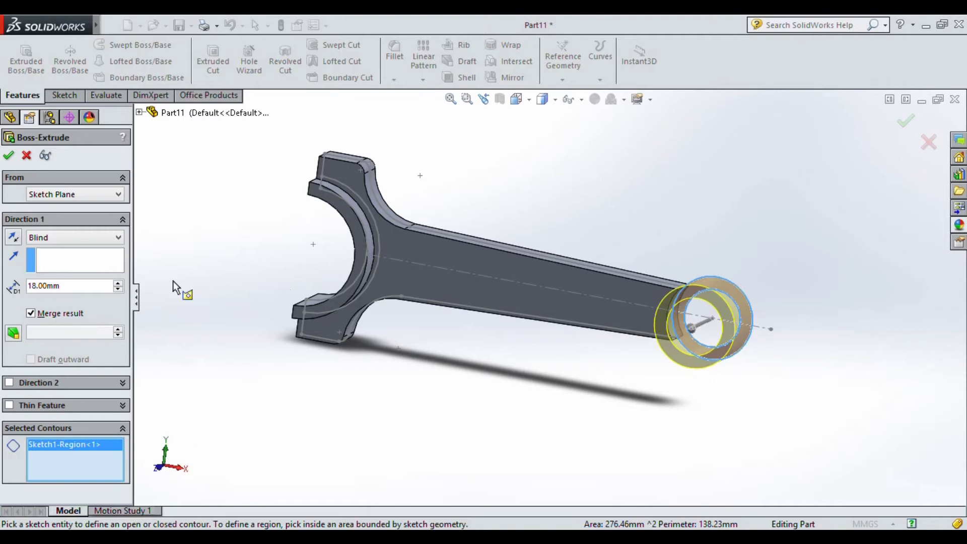
{"action": "middle_click_drag", "start_coordinate": [775, 398], "coordinate": [555, 417]}
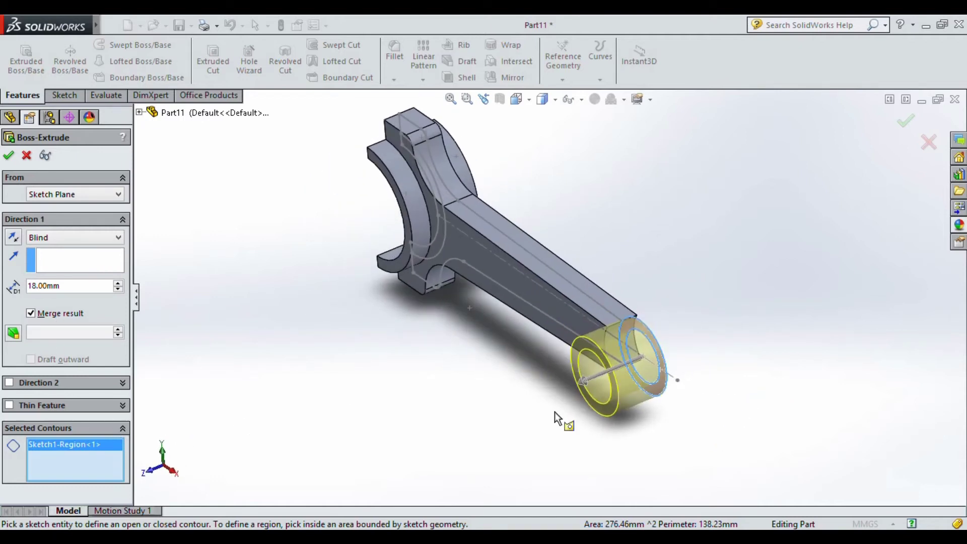
{"action": "left_click", "coordinate": [116, 243]}
{"action": "left_click", "coordinate": [73, 306]}
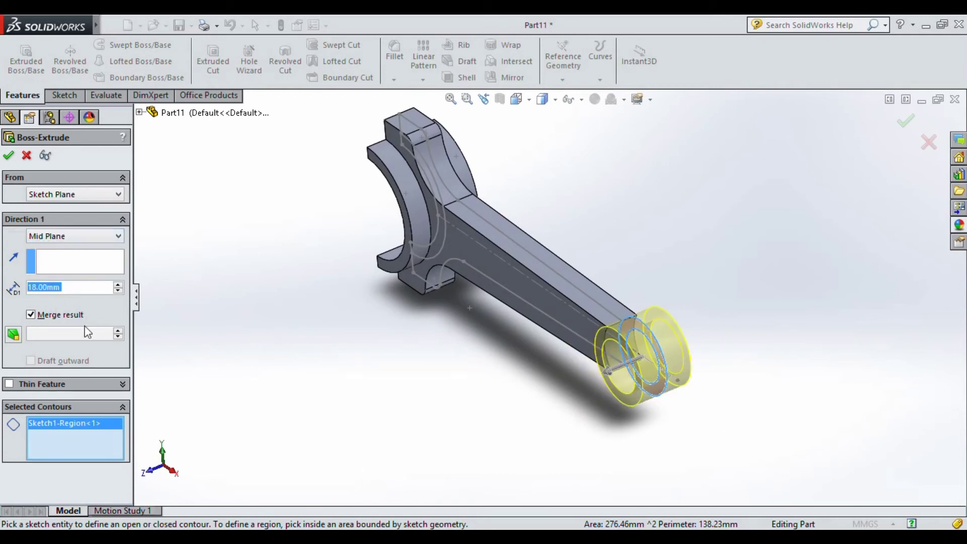
{"action": "left_click", "coordinate": [10, 157]}
{"action": "middle_click_drag", "start_coordinate": [536, 341], "coordinate": [548, 369]}
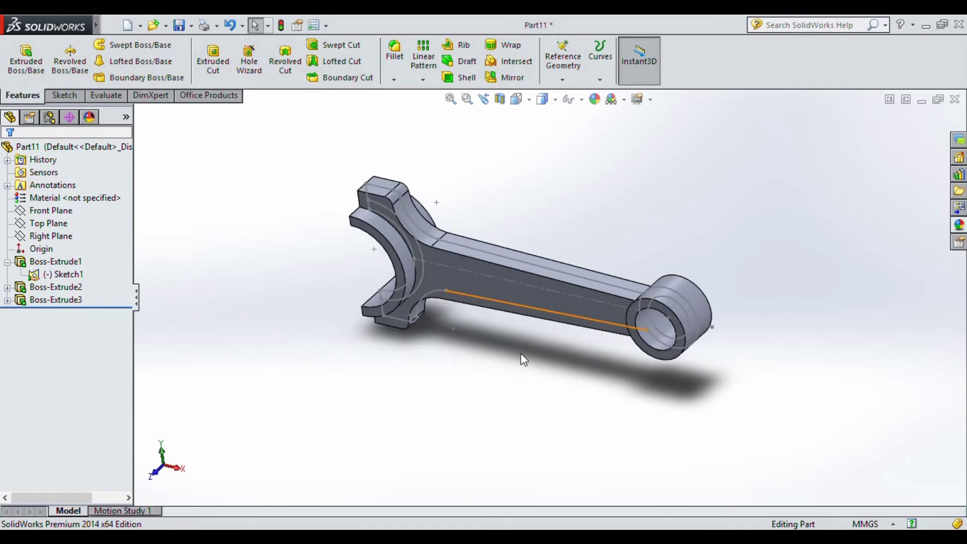
Hide the profile sketch that overlays the rod
{"action": "middle_click_drag", "start_coordinate": [497, 282], "coordinate": [566, 338]}
{"action": "scroll", "coordinate": [467, 288], "scroll_direction": "down", "scroll_amount": 4}
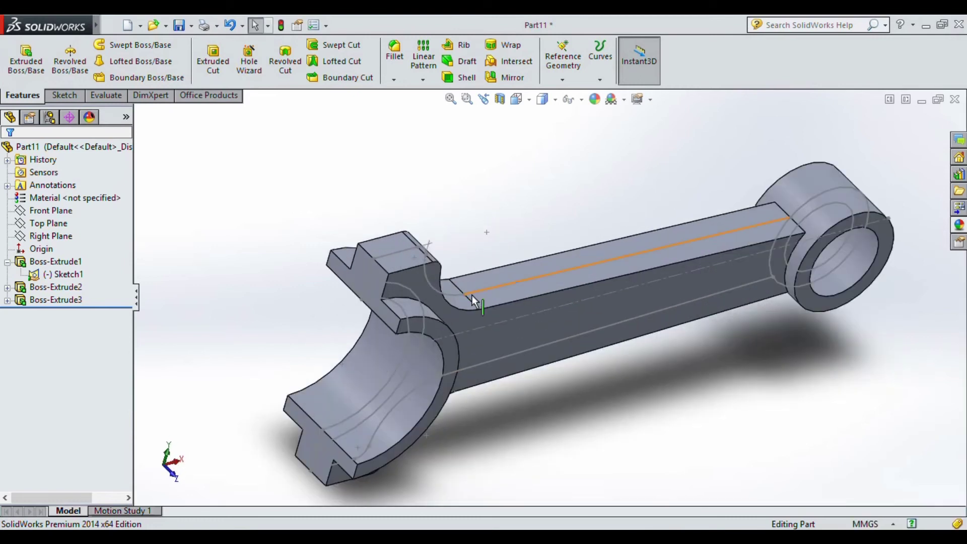
{"action": "left_click", "coordinate": [477, 292]}
{"action": "left_click", "coordinate": [532, 249]}
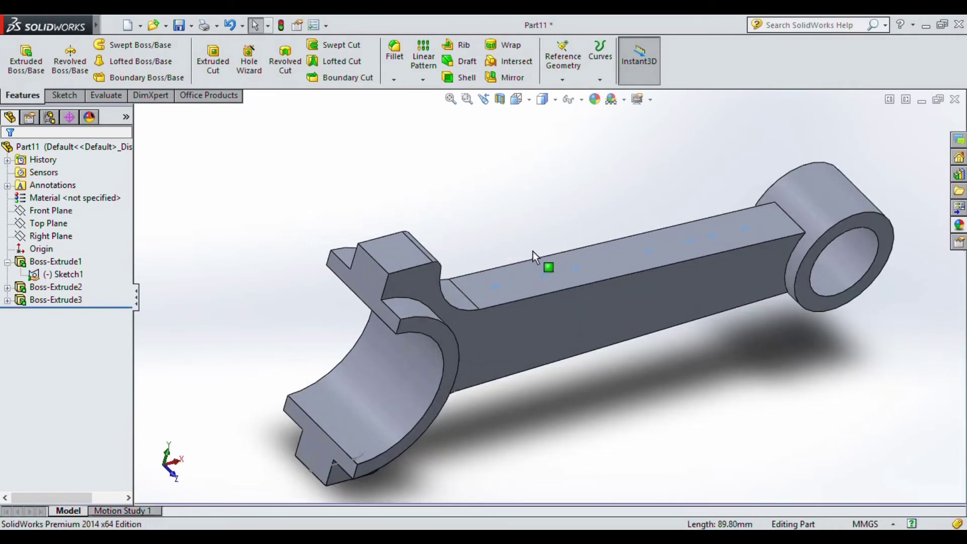
Start a new sketch on the upper flat end face of the rod's open big end, viewed normal to it
{"action": "left_click", "coordinate": [367, 284]}
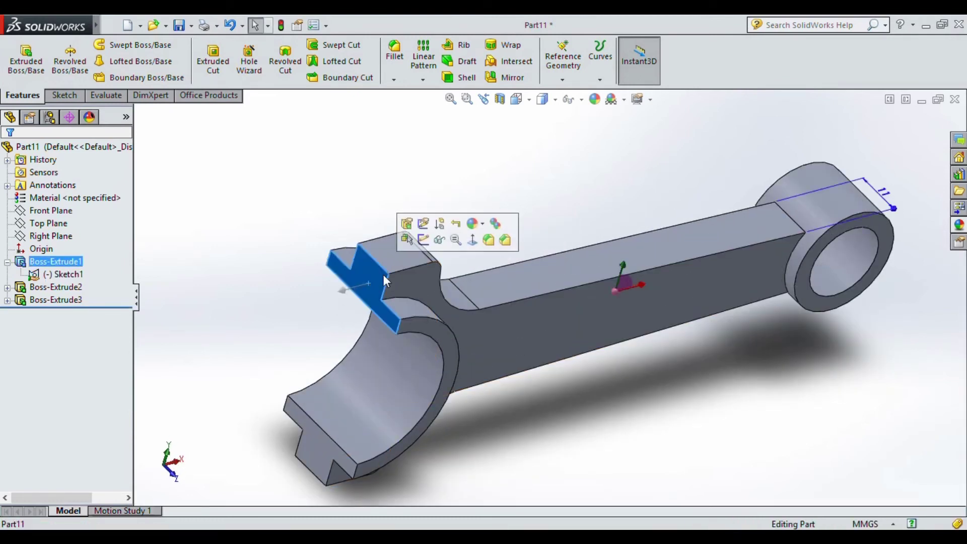
{"action": "left_click", "coordinate": [428, 241]}
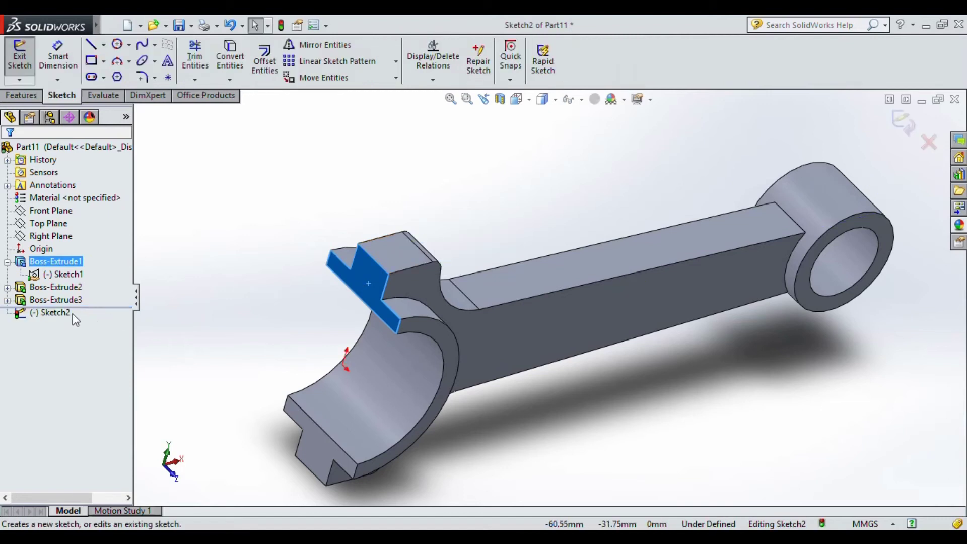
{"action": "left_click", "coordinate": [53, 313]}
{"action": "left_click", "coordinate": [70, 283]}
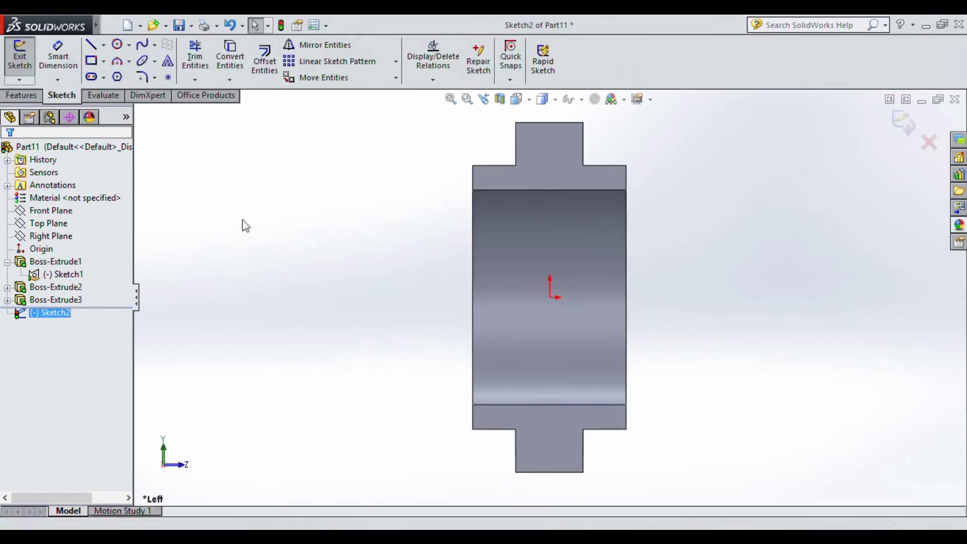
Draw a vertical centerline from the midpoint of the upper lug's outer edge to the midpoint of the lower lug's outer edge
{"action": "scroll", "coordinate": [549, 130], "scroll_direction": "down", "scroll_amount": 3}
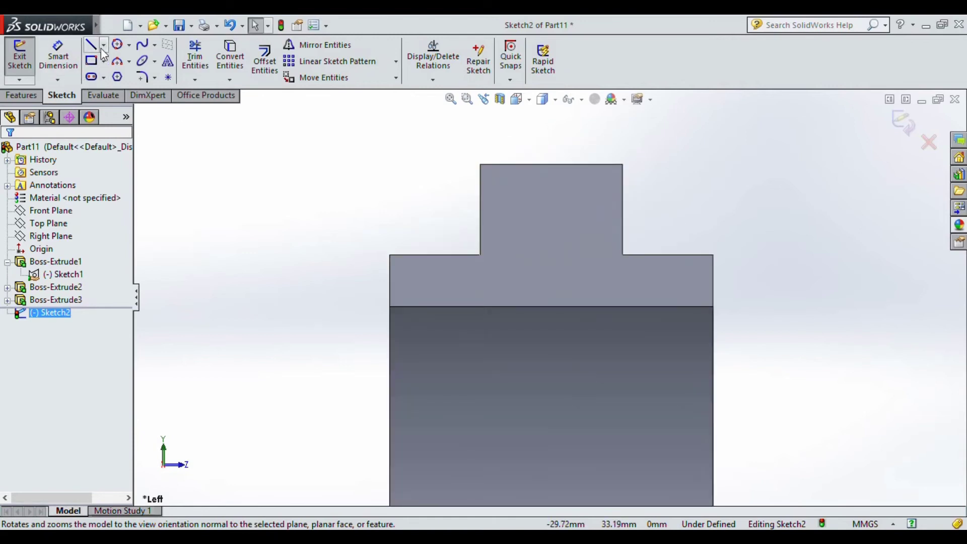
{"action": "left_click", "coordinate": [103, 45]}
{"action": "left_click", "coordinate": [132, 75]}
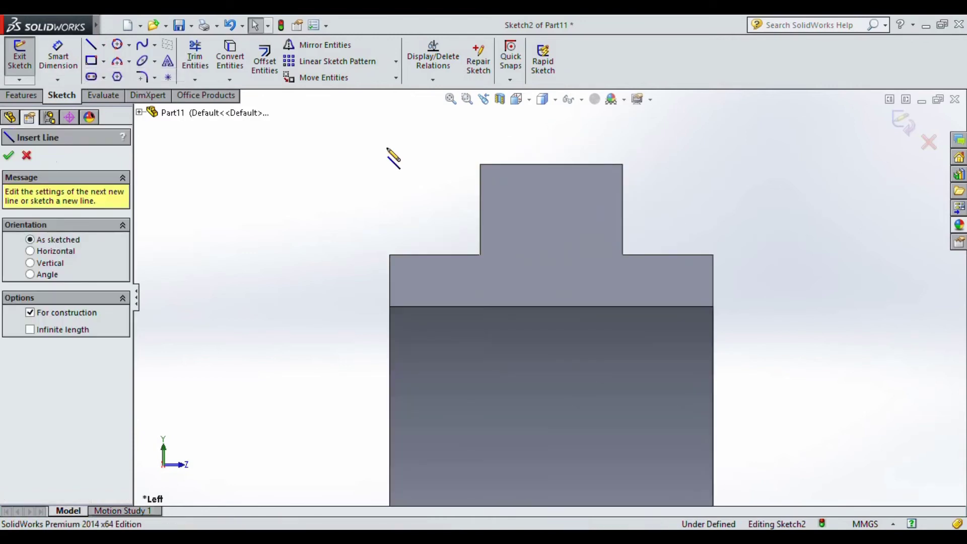
{"action": "left_click", "coordinate": [549, 164]}
{"action": "scroll", "coordinate": [564, 303], "scroll_direction": "up", "scroll_amount": 5}
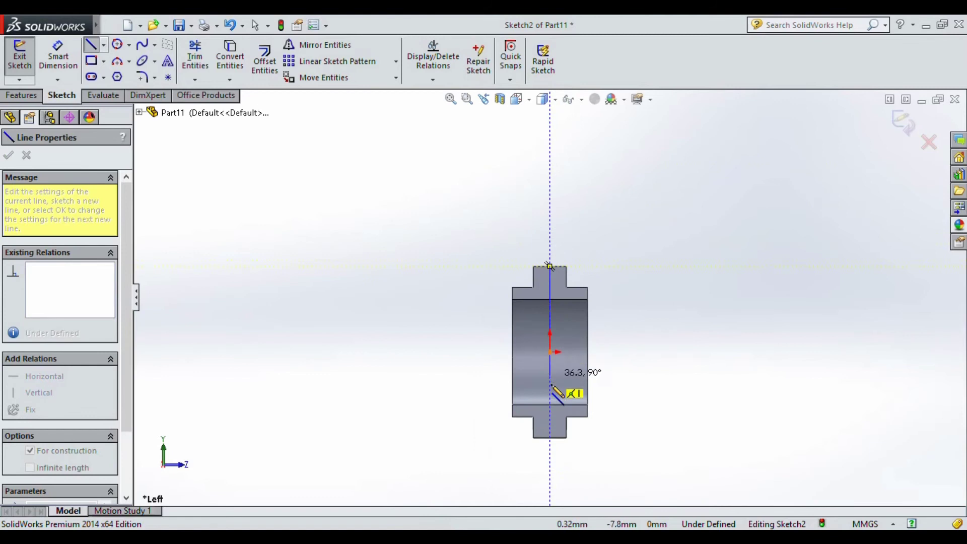
{"action": "scroll", "coordinate": [551, 393], "scroll_direction": "down", "scroll_amount": 3}
{"action": "left_click", "coordinate": [548, 464]}
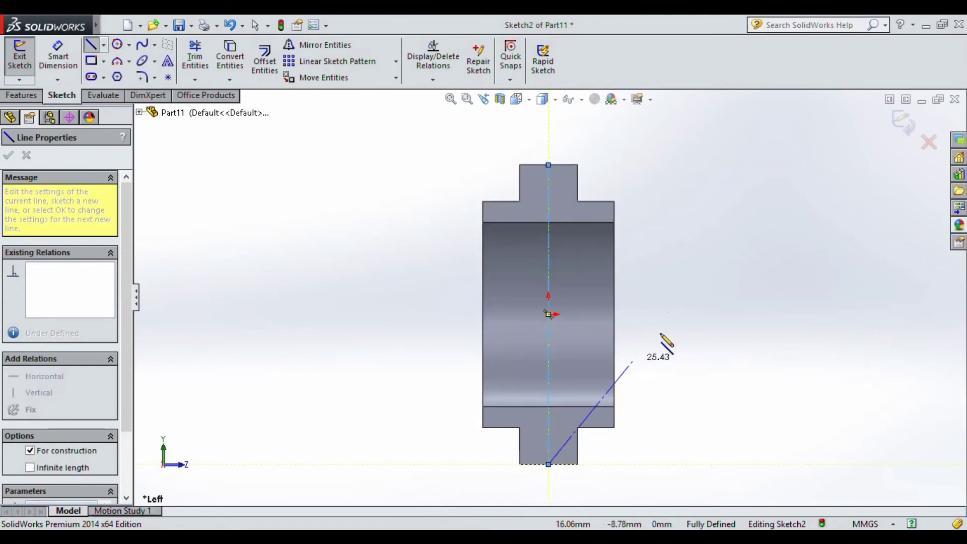
{"action": "right_click", "coordinate": [675, 234]}
{"action": "left_click", "coordinate": [705, 133]}
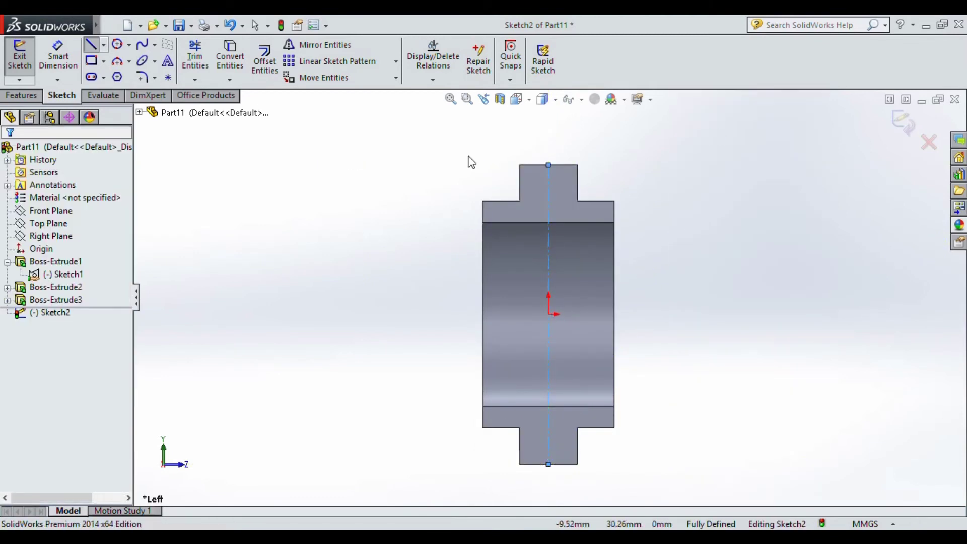
{"action": "left_click", "coordinate": [128, 44]}
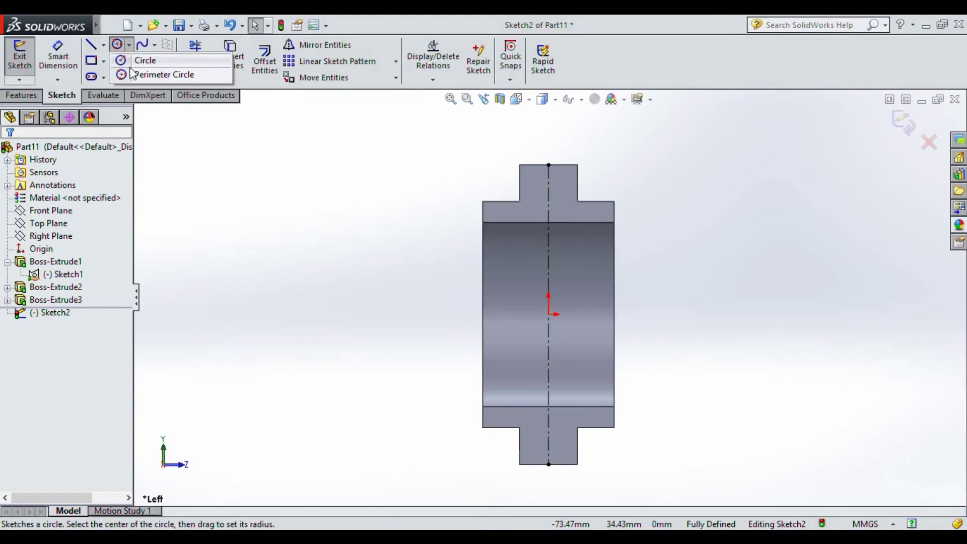
{"action": "left_click", "coordinate": [135, 61]}
{"action": "scroll", "coordinate": [575, 202], "scroll_direction": "down", "scroll_amount": 5}
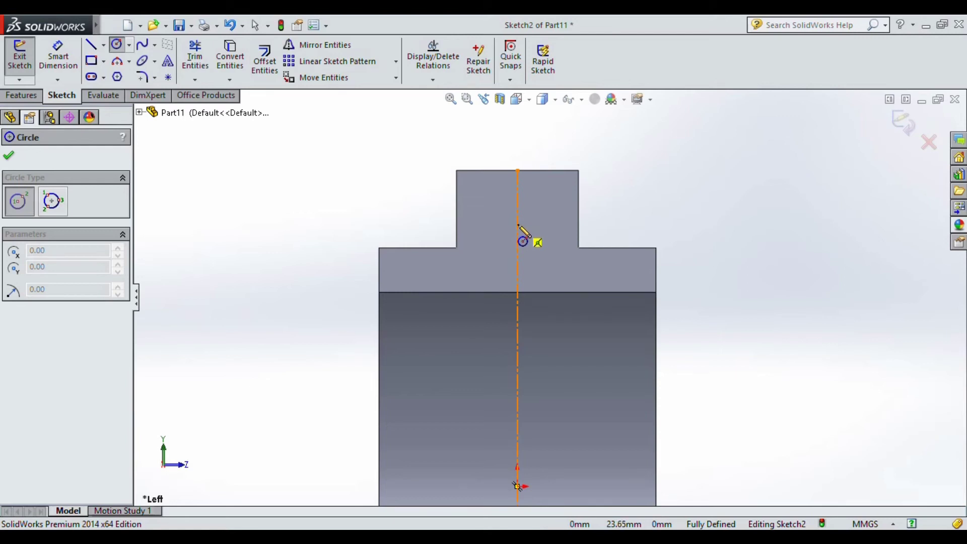
{"action": "right_click", "coordinate": [634, 178]}
{"action": "left_click", "coordinate": [663, 185]}
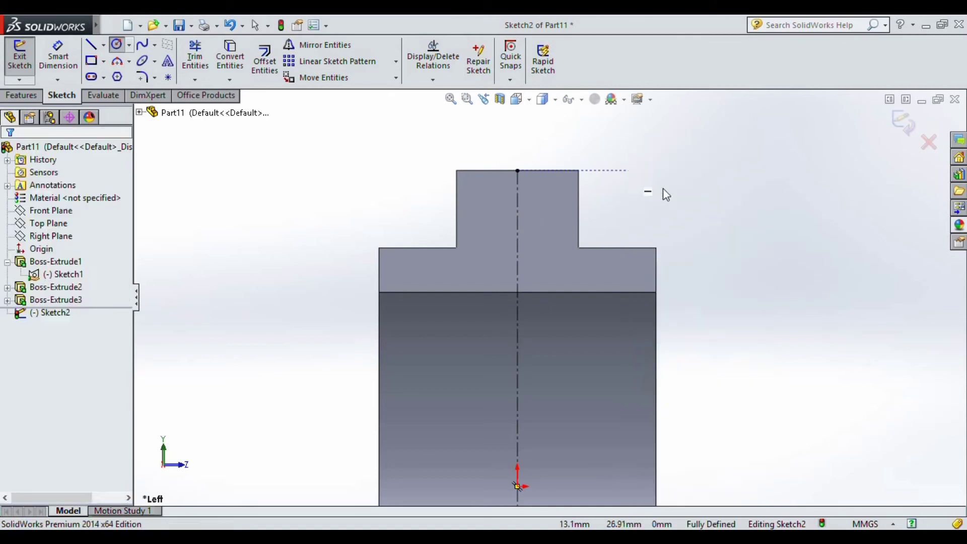
Trim away the vertical centerline that spans both lugs of the big end
{"action": "scroll", "coordinate": [620, 287], "scroll_direction": "up", "scroll_amount": 4}
{"action": "scroll", "coordinate": [592, 335], "scroll_direction": "down", "scroll_amount": 2}
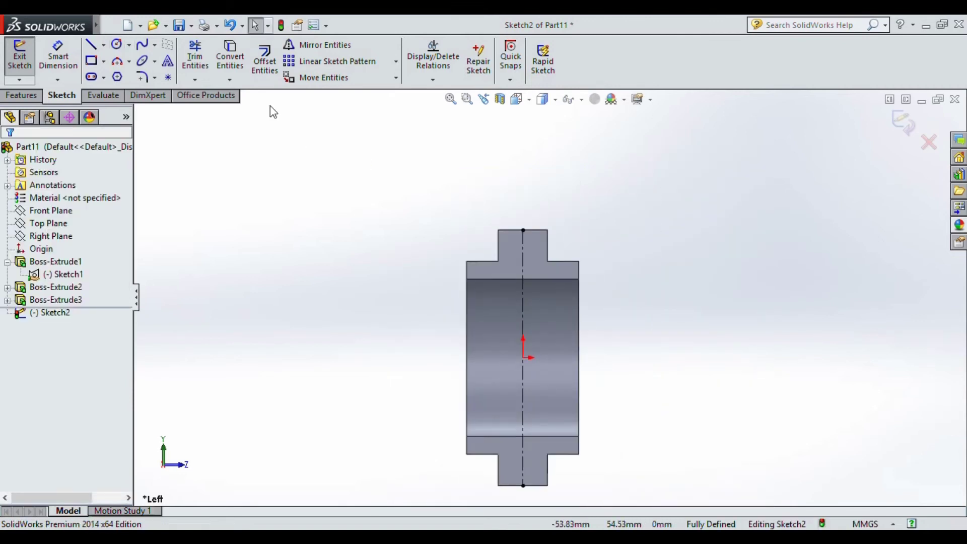
{"action": "left_click", "coordinate": [195, 56]}
{"action": "mouse_move", "coordinate": [489, 342]}
{"action": "left_mouse_down"}
{"action": "mouse_move", "coordinate": [591, 355]}
{"action": "mouse_move", "coordinate": [472, 356]}
{"action": "left_mouse_up"}
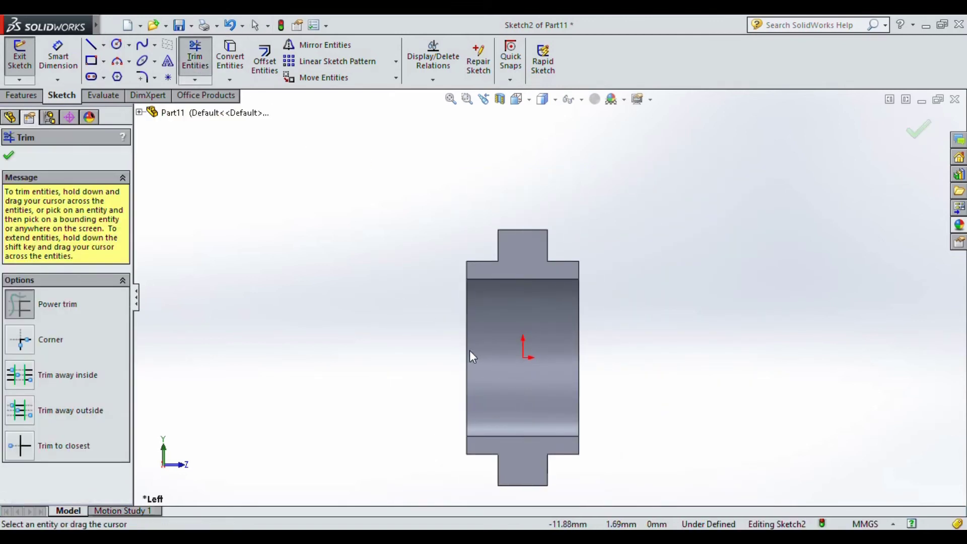
Draw a vertical centerline on the upper lug from its outer edge's midpoint to the midpoint of the bore edge
{"action": "left_click", "coordinate": [103, 45]}
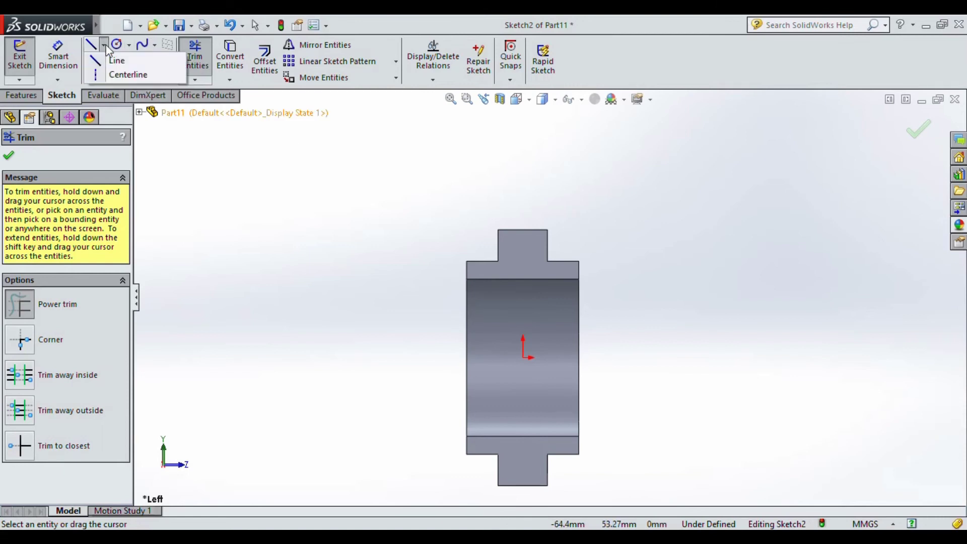
{"action": "left_click", "coordinate": [124, 75]}
{"action": "scroll", "coordinate": [551, 252], "scroll_direction": "down", "scroll_amount": 2}
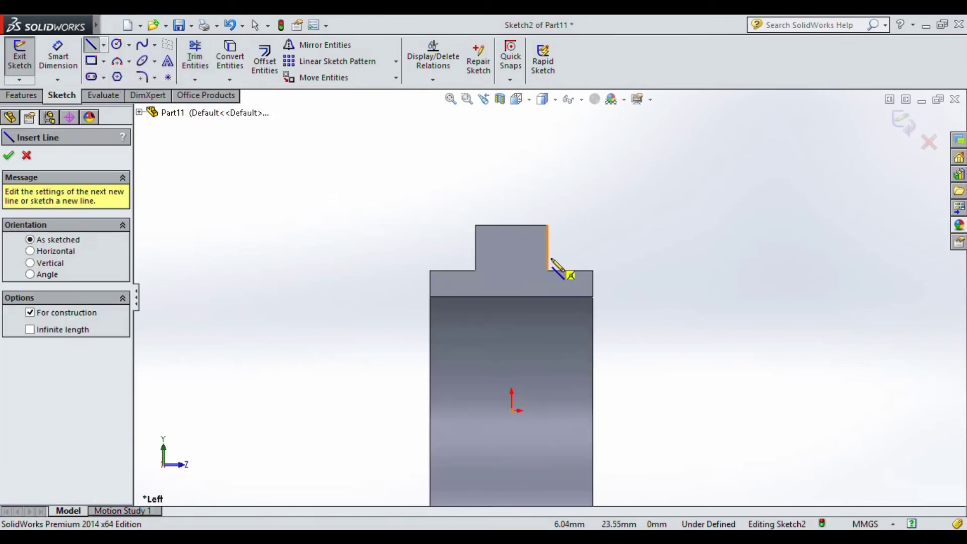
{"action": "left_click", "coordinate": [502, 220]}
{"action": "left_click", "coordinate": [503, 306]}
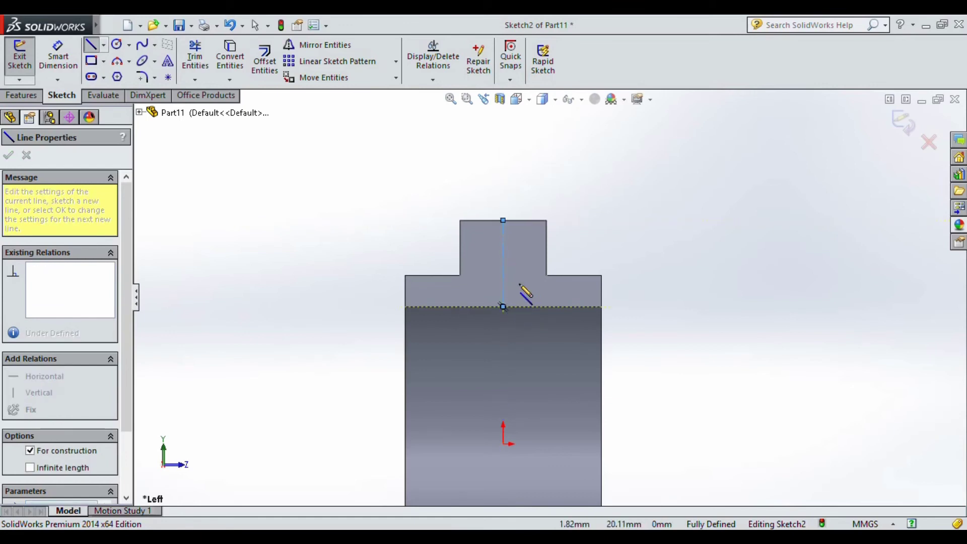
{"action": "right_click", "coordinate": [582, 129]}
{"action": "left_click", "coordinate": [605, 135]}
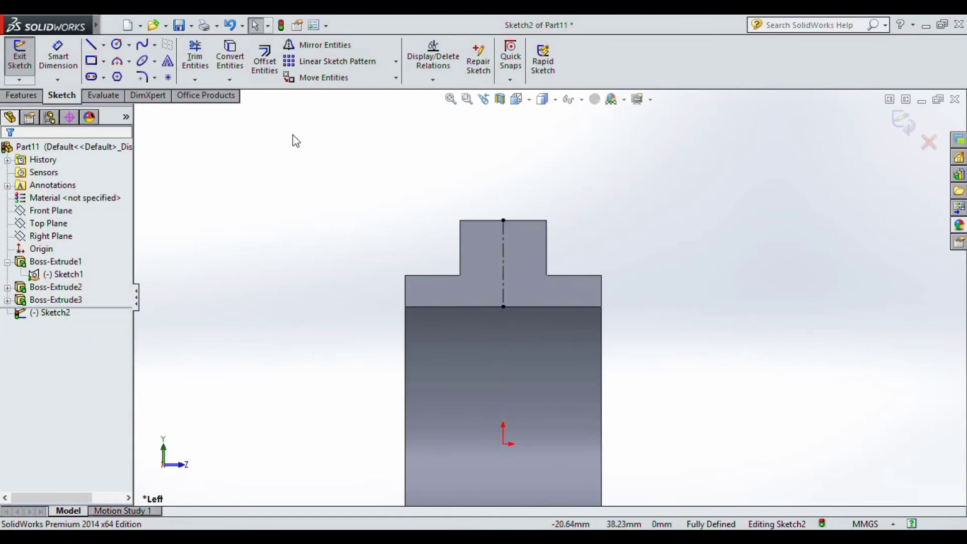
Draw a circle centered on the midpoint of the upper lug's centerline and dimension its diameter to 5 mm
{"action": "left_click", "coordinate": [117, 46]}
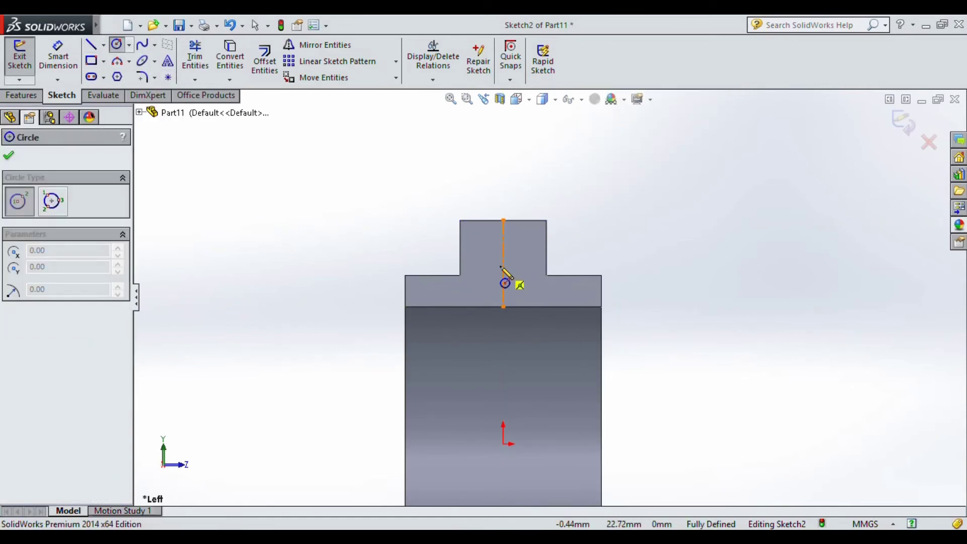
{"action": "left_click", "coordinate": [503, 263]}
{"action": "left_click", "coordinate": [520, 276]}
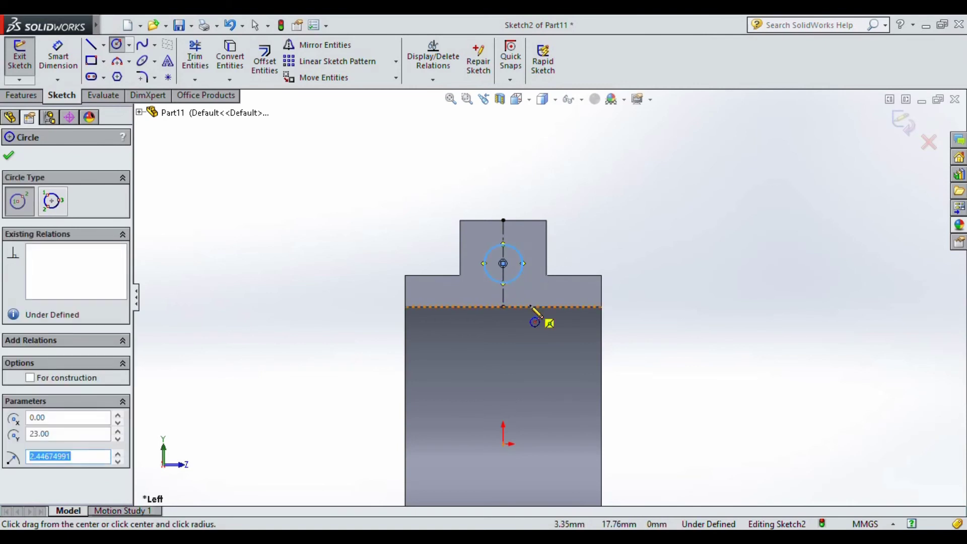
{"action": "right_click_drag", "start_coordinate": [596, 212], "coordinate": [596, 185]}
{"action": "left_click", "coordinate": [523, 258]}
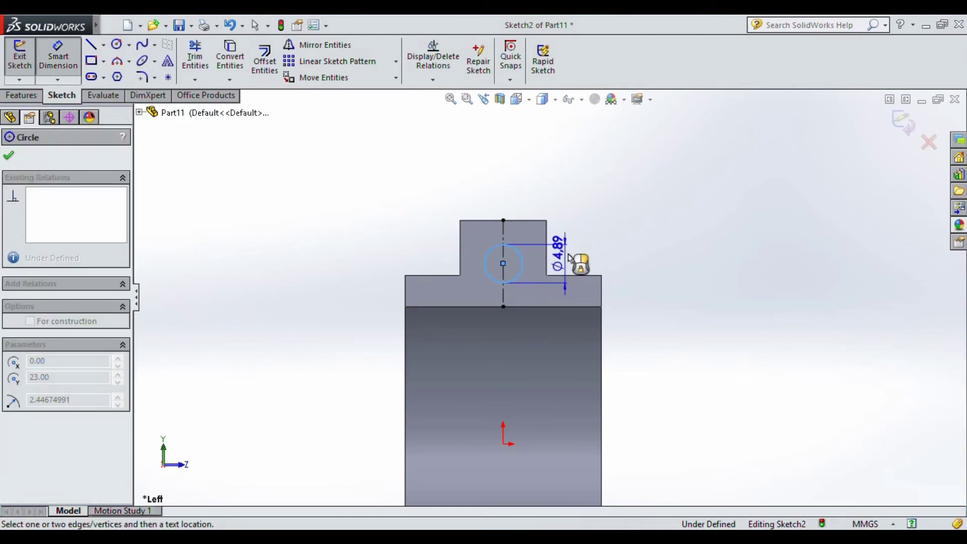
{"action": "left_click", "coordinate": [569, 253]}
{"action": "type", "text": "5"}
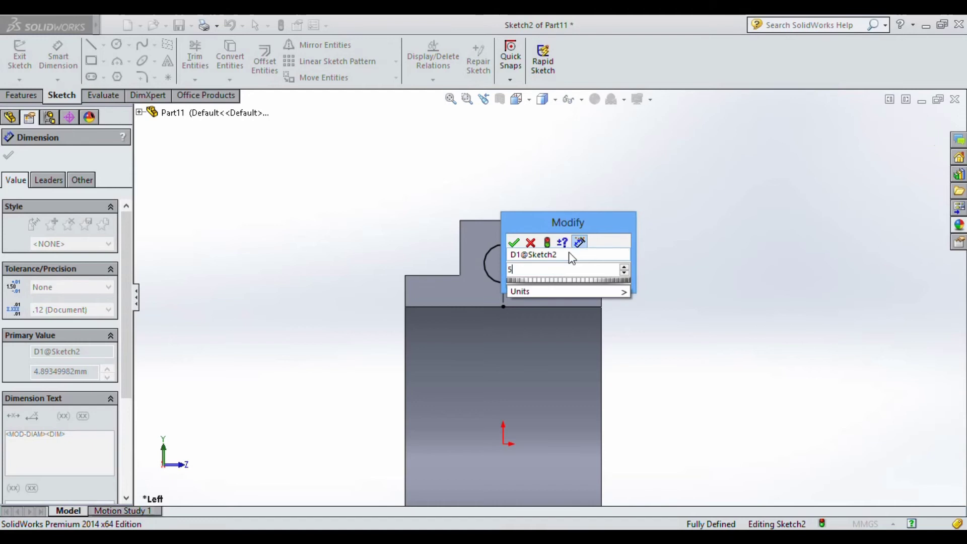
{"action": "key", "text": "Return"}
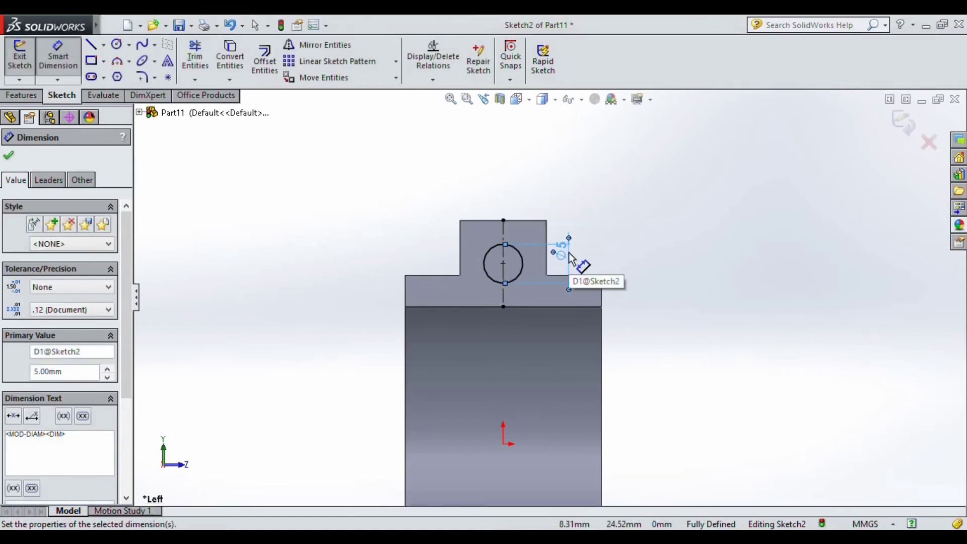
Draw a vertical centerline on the lower lug from the bore edge's midpoint to the midpoint of the lug's outer edge
{"action": "scroll", "coordinate": [571, 259], "scroll_direction": "up", "scroll_amount": 3}
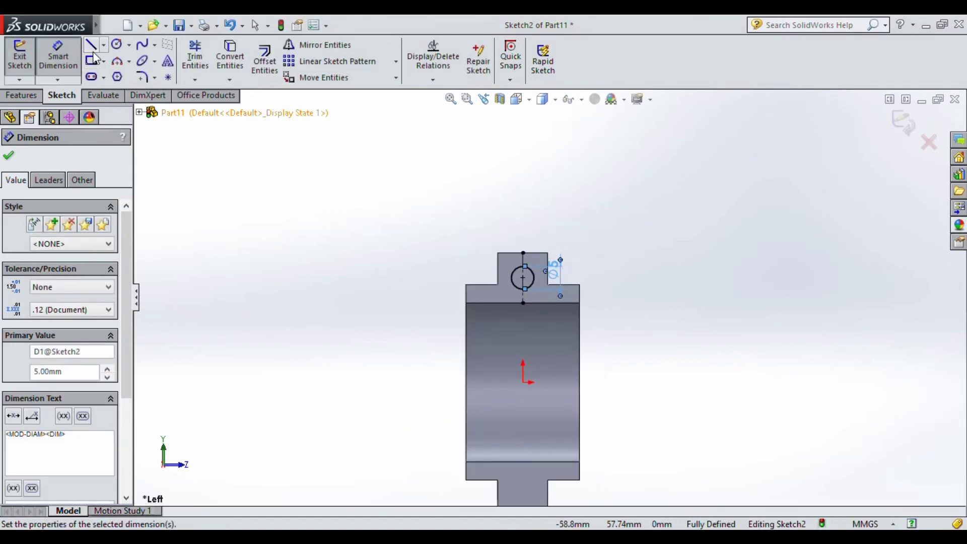
{"action": "left_click", "coordinate": [104, 45]}
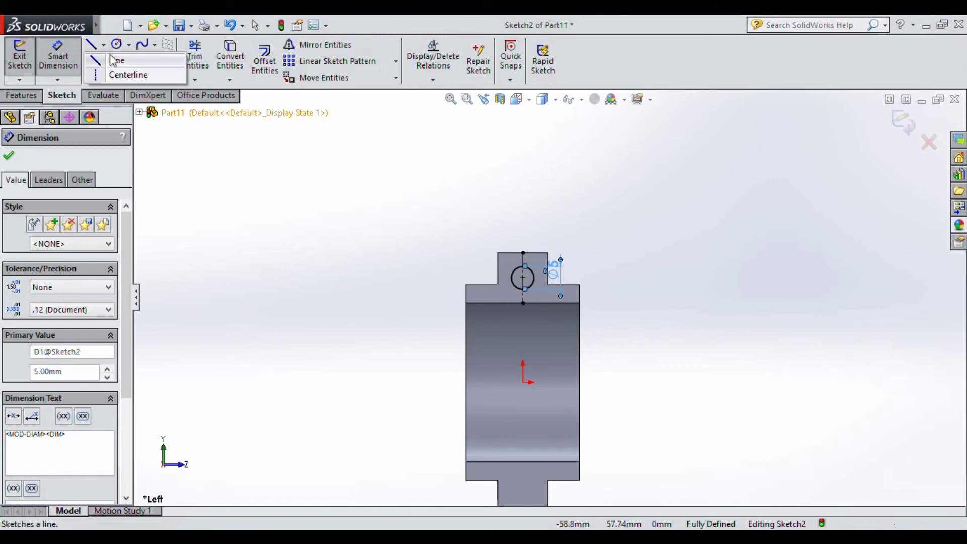
{"action": "left_click", "coordinate": [128, 75]}
{"action": "scroll", "coordinate": [486, 429], "scroll_direction": "up", "scroll_amount": 1}
{"action": "scroll", "coordinate": [486, 428], "scroll_direction": "down", "scroll_amount": 4}
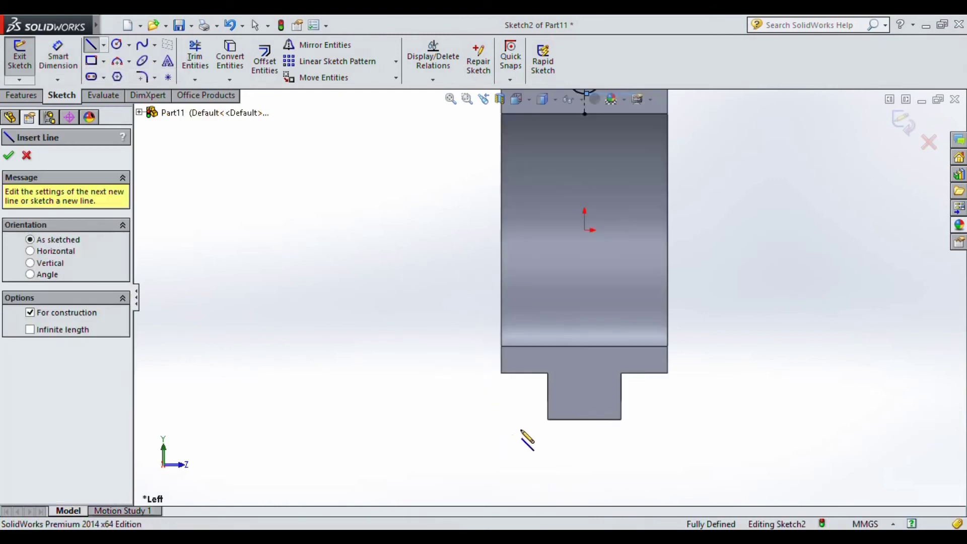
{"action": "left_click", "coordinate": [588, 268]}
{"action": "left_click", "coordinate": [590, 397]}
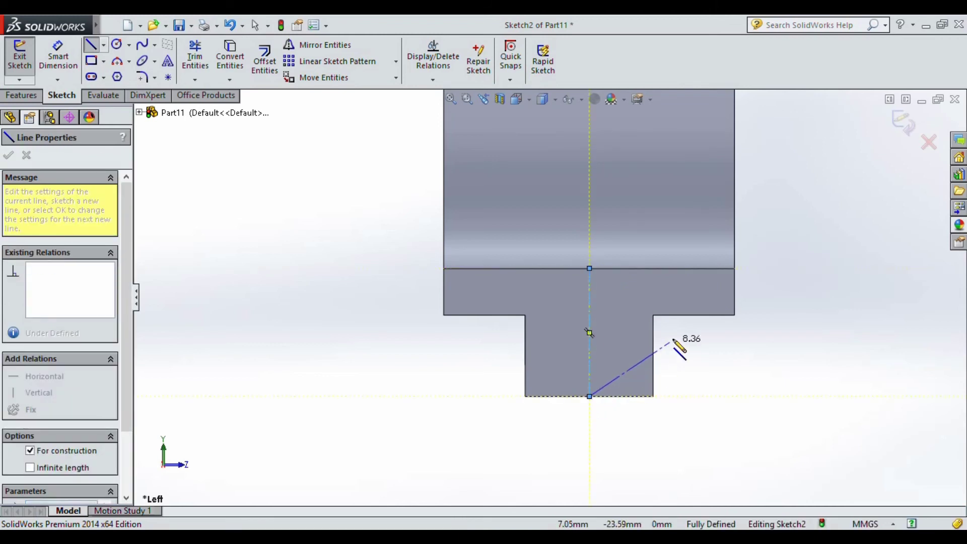
{"action": "right_click", "coordinate": [677, 338]}
{"action": "left_click", "coordinate": [695, 137]}
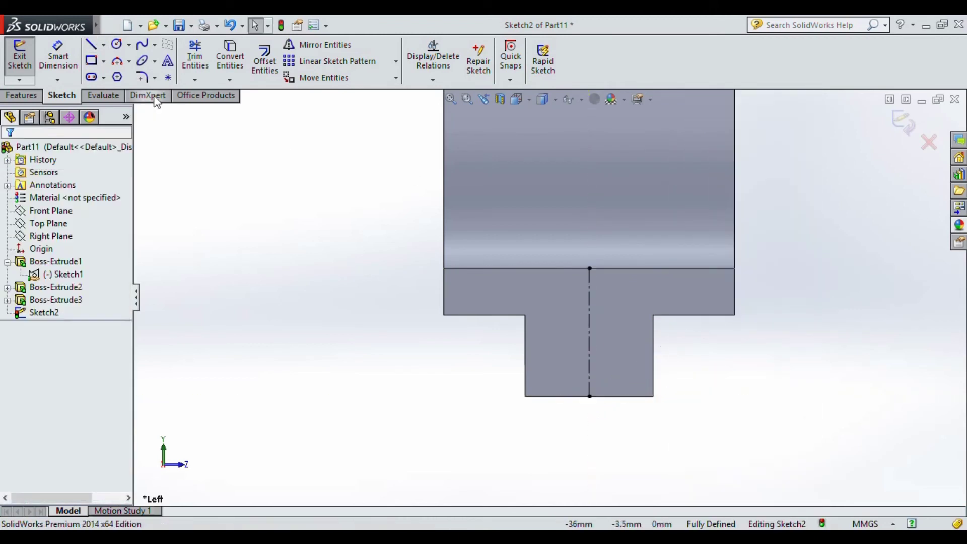
Draw a circle centered on the midpoint of the lower lug's centerline and dimension its diameter to 5 mm
{"action": "left_click", "coordinate": [117, 45]}
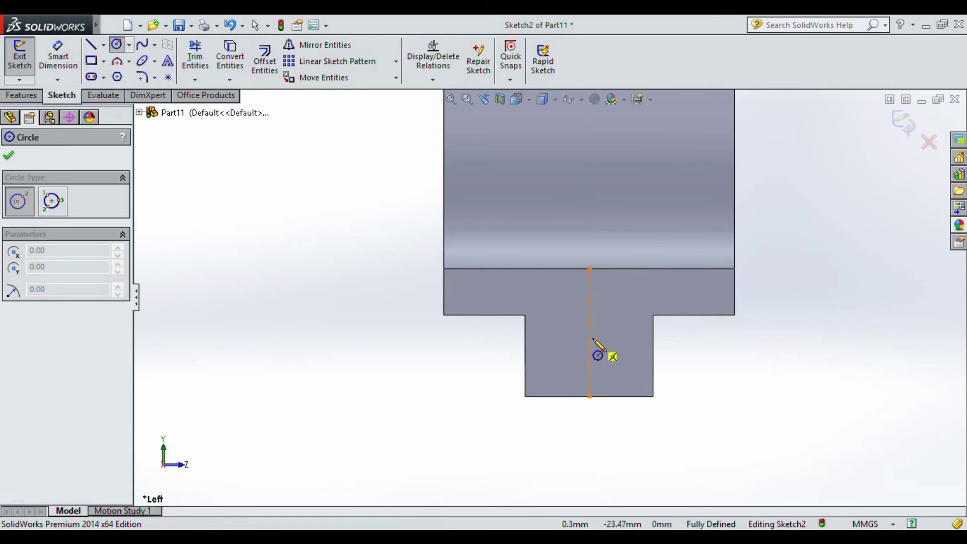
{"action": "left_click_drag", "start_coordinate": [589, 333], "coordinate": [616, 353]}
{"action": "right_click_drag", "start_coordinate": [623, 356], "coordinate": [625, 319]}
{"action": "left_click", "coordinate": [619, 329]}
{"action": "left_click", "coordinate": [684, 344]}
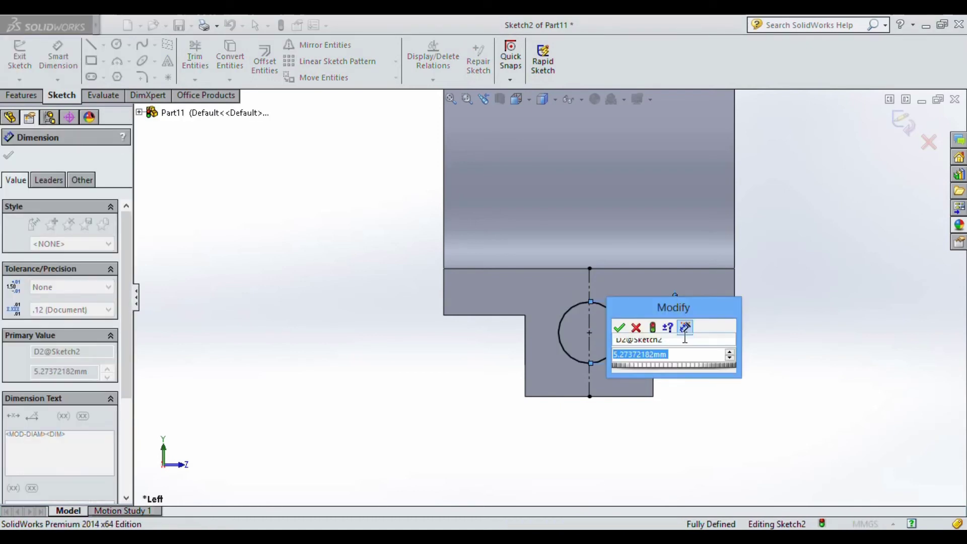
{"action": "type", "text": "5"}
{"action": "key", "text": "Return"}
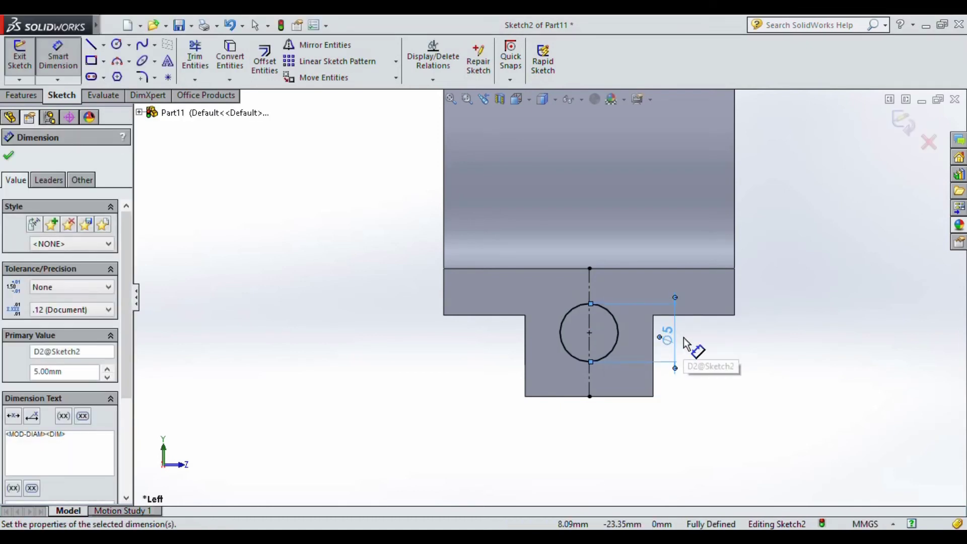
{"action": "key", "text": "Escape"}
Cut both lug circles through the big end with an Extruded Cut using the Through All end condition
{"action": "left_click", "coordinate": [450, 99]}
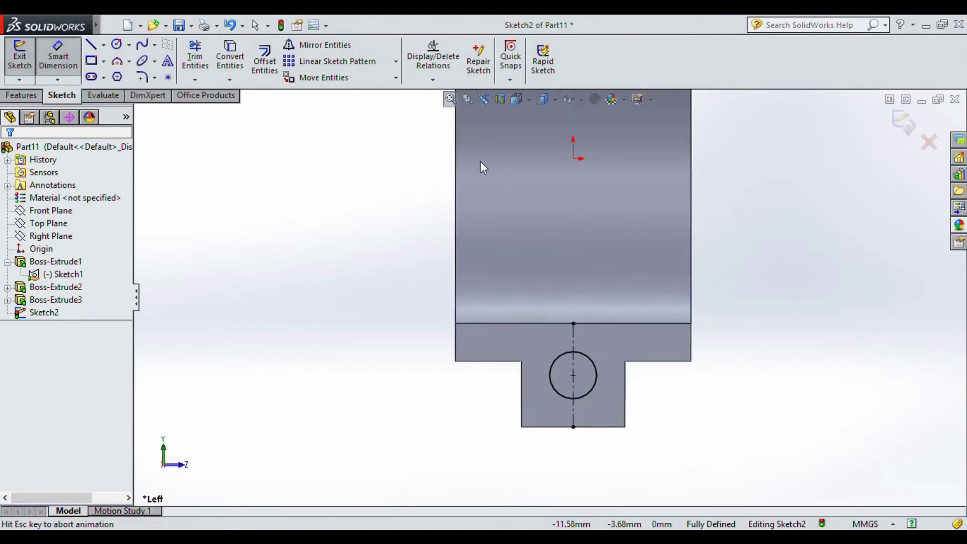
{"action": "middle_click_drag", "start_coordinate": [552, 249], "coordinate": [471, 287]}
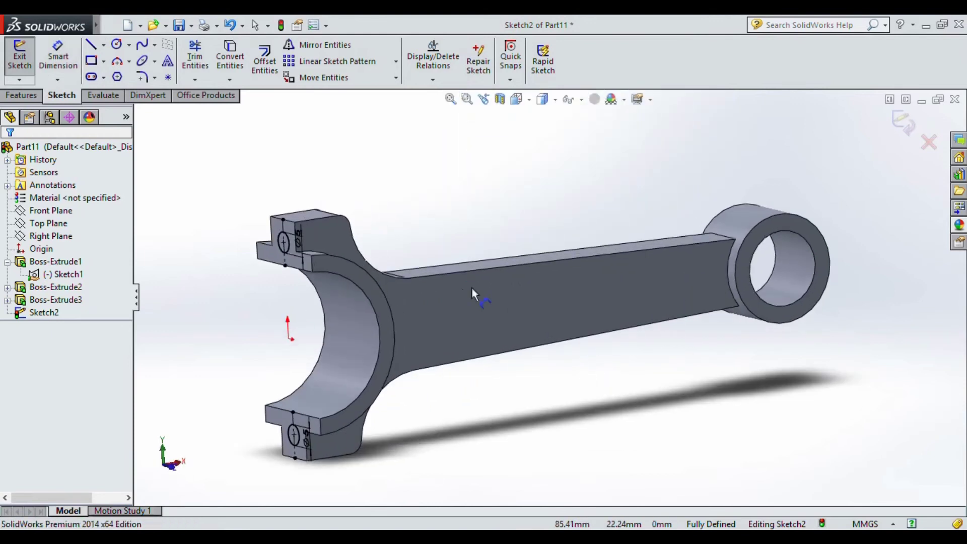
{"action": "left_click", "coordinate": [16, 97]}
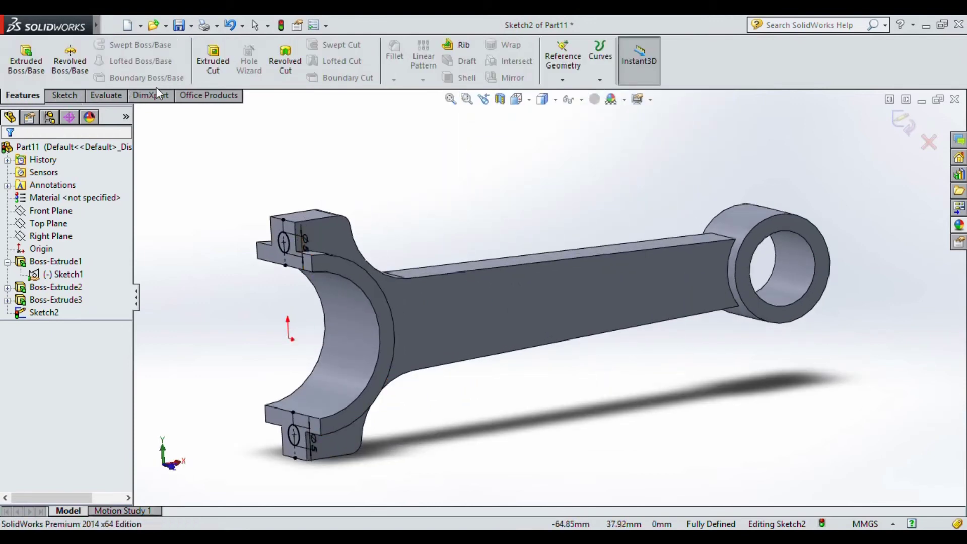
{"action": "left_click", "coordinate": [212, 63]}
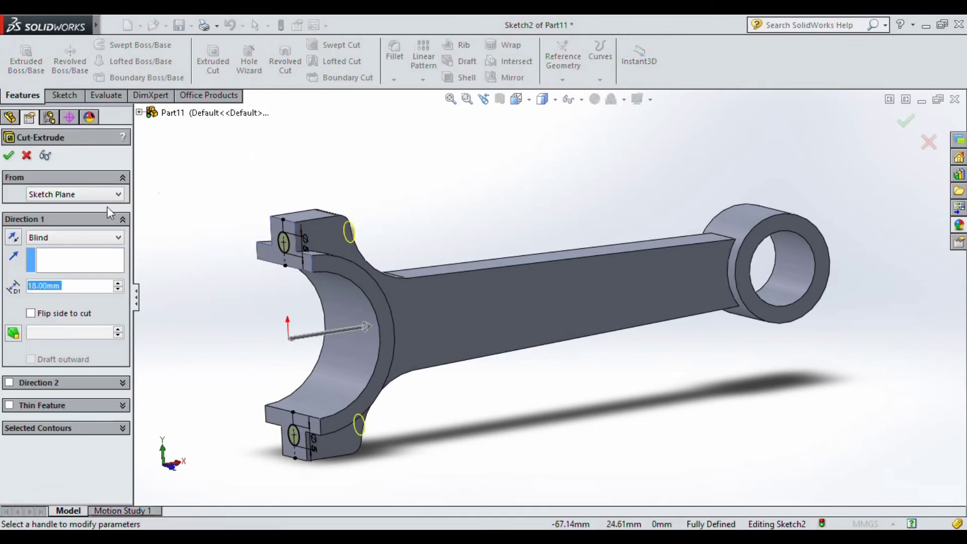
{"action": "left_click", "coordinate": [66, 237]}
{"action": "left_click", "coordinate": [54, 260]}
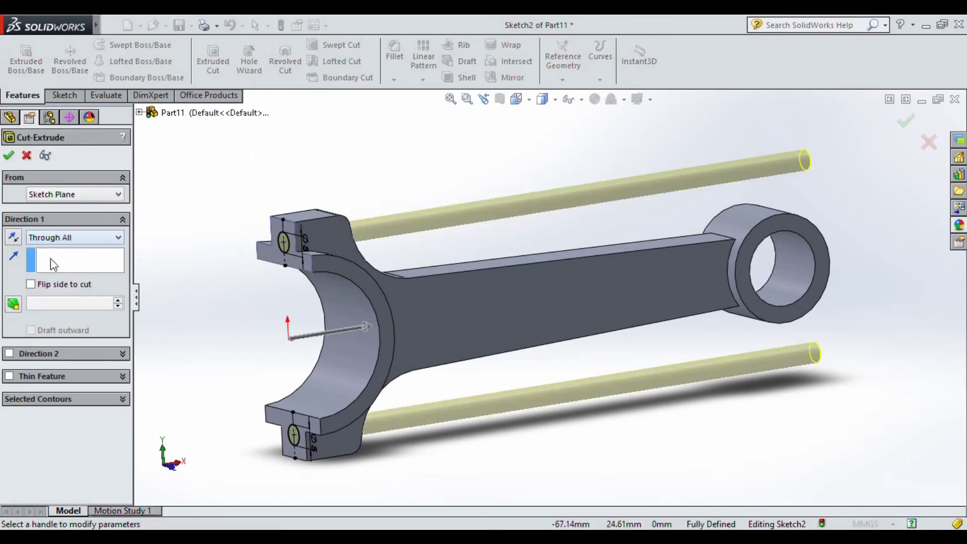
{"action": "left_click", "coordinate": [8, 156]}
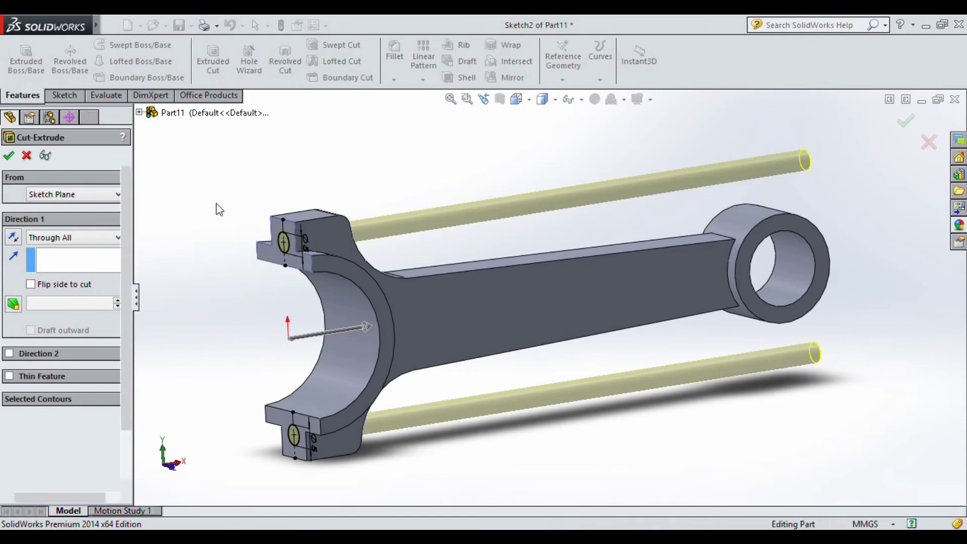
Start a new sketch on the flat side face of the rod body and view it normal to the sketch
{"action": "left_click", "coordinate": [451, 99]}
{"action": "middle_click_drag", "start_coordinate": [462, 286], "coordinate": [482, 312]}
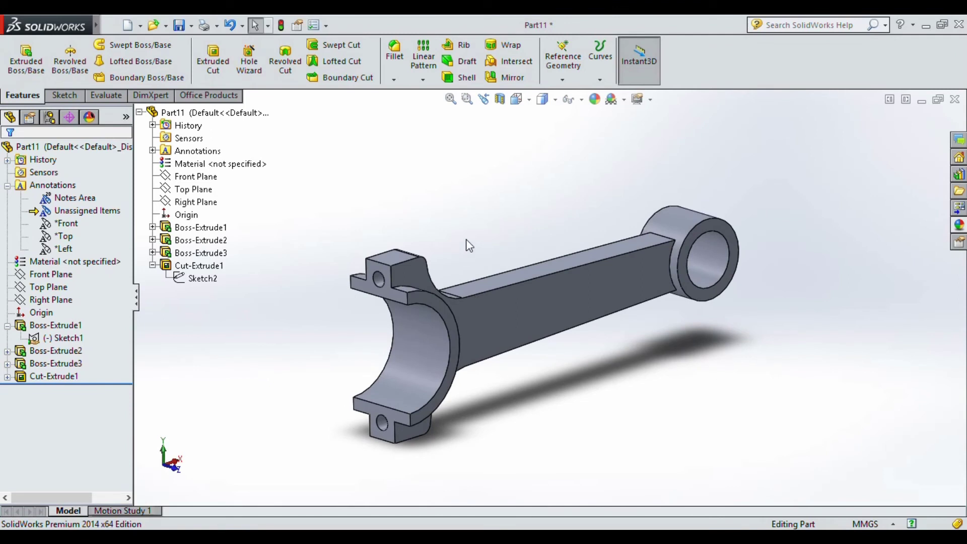
{"action": "left_click", "coordinate": [503, 318]}
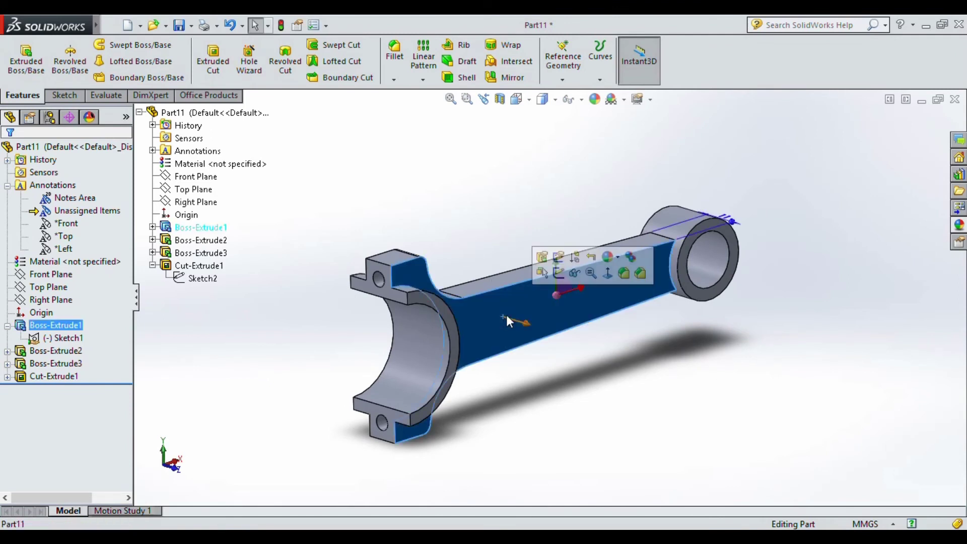
{"action": "left_click", "coordinate": [558, 278]}
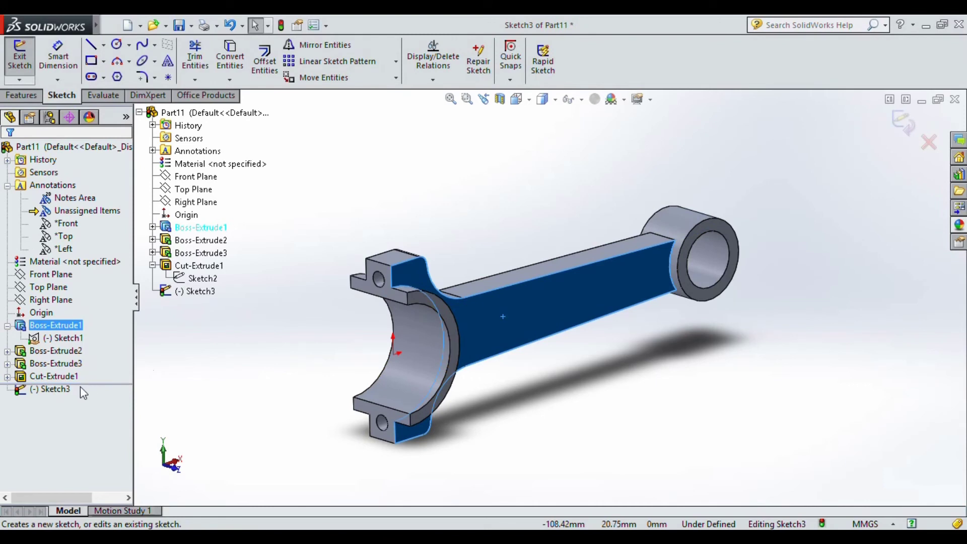
{"action": "left_click", "coordinate": [58, 389]}
{"action": "left_click", "coordinate": [85, 374]}
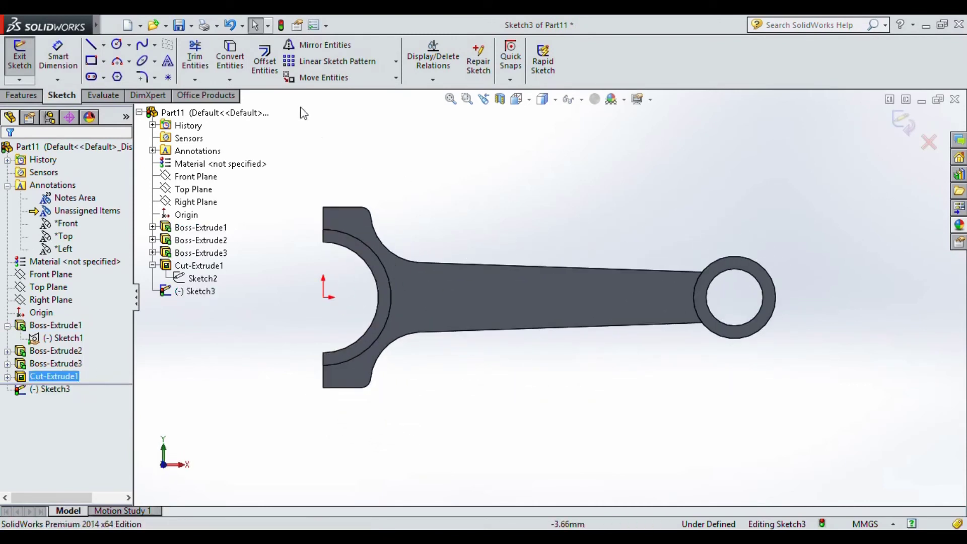
Offset the rod body's long upper edge 4 mm inward onto the side face
{"action": "left_click", "coordinate": [264, 60]}
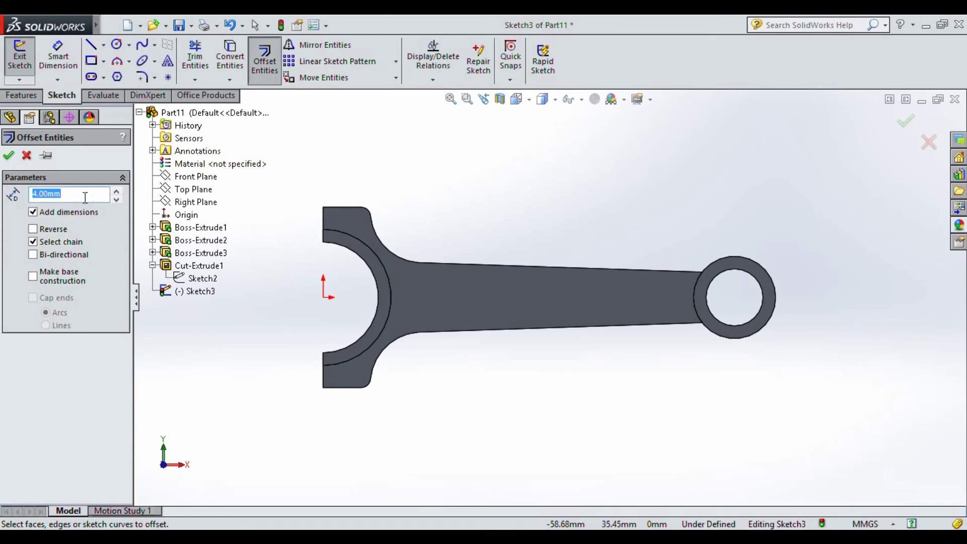
{"action": "left_click", "coordinate": [577, 271]}
{"action": "left_click", "coordinate": [574, 290]}
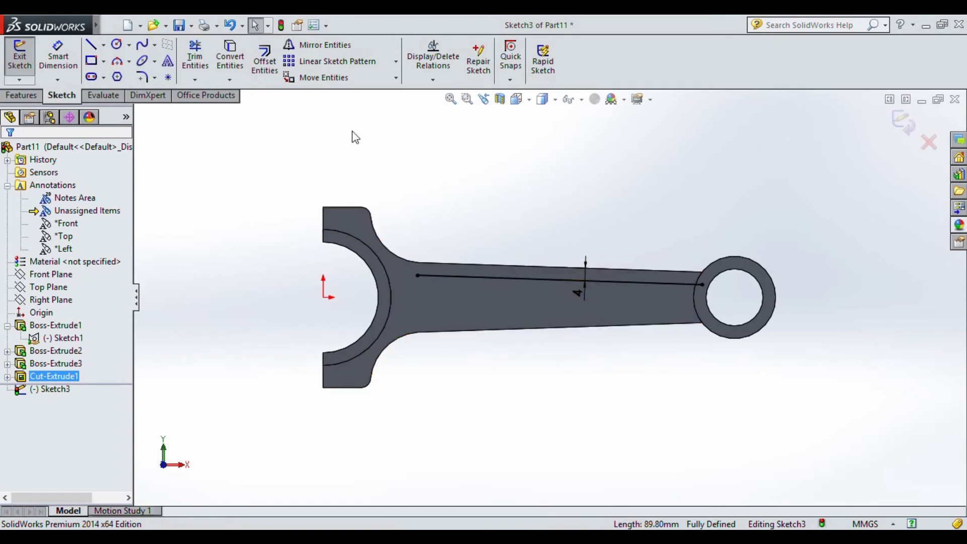
Offset the rod body's long lower edge 4 mm inward onto the side face
{"action": "left_click", "coordinate": [276, 65]}
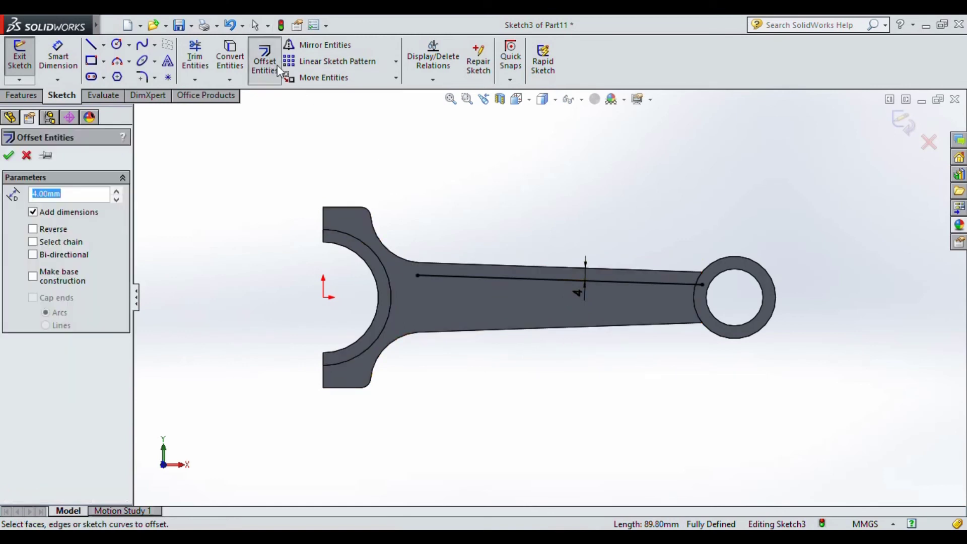
{"action": "left_click", "coordinate": [467, 328]}
{"action": "left_click", "coordinate": [516, 242]}
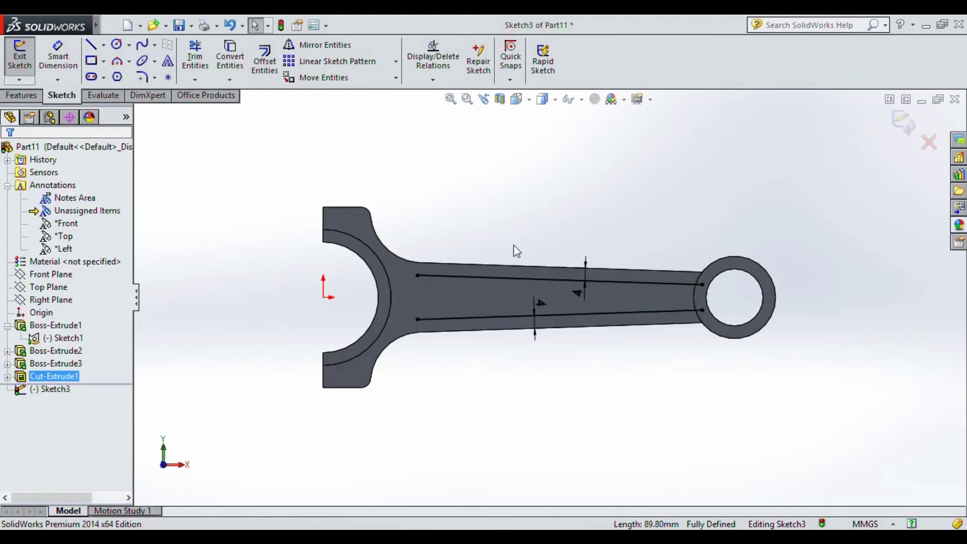
Draw a perimeter circle tangent to both offset lines near the big end, about 6.5 mm in radius
{"action": "left_click", "coordinate": [130, 44]}
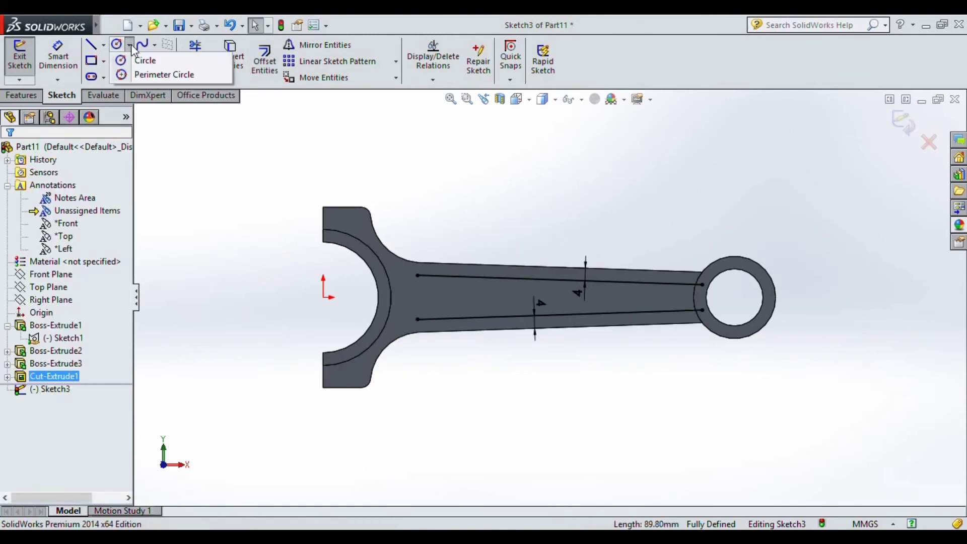
{"action": "left_click", "coordinate": [135, 73]}
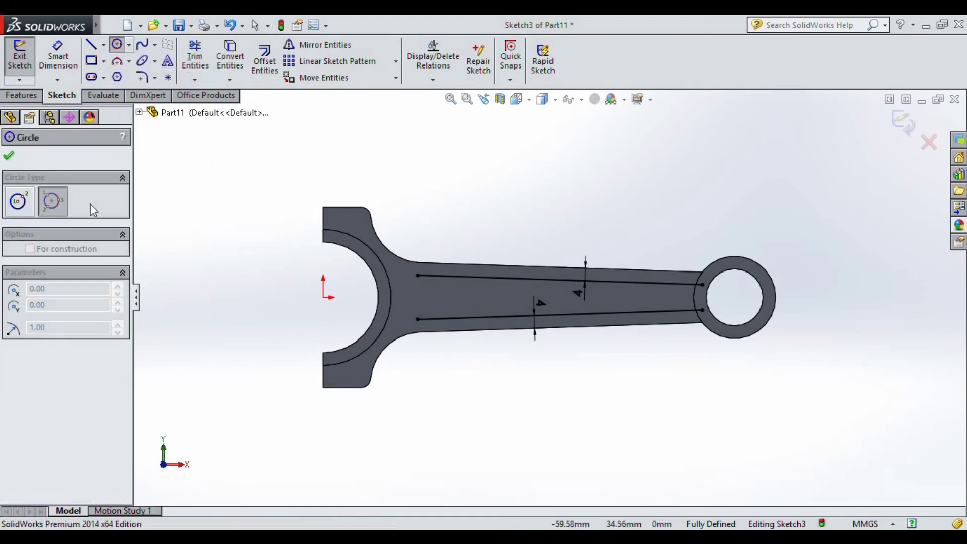
{"action": "left_click", "coordinate": [432, 277]}
{"action": "left_click", "coordinate": [434, 320]}
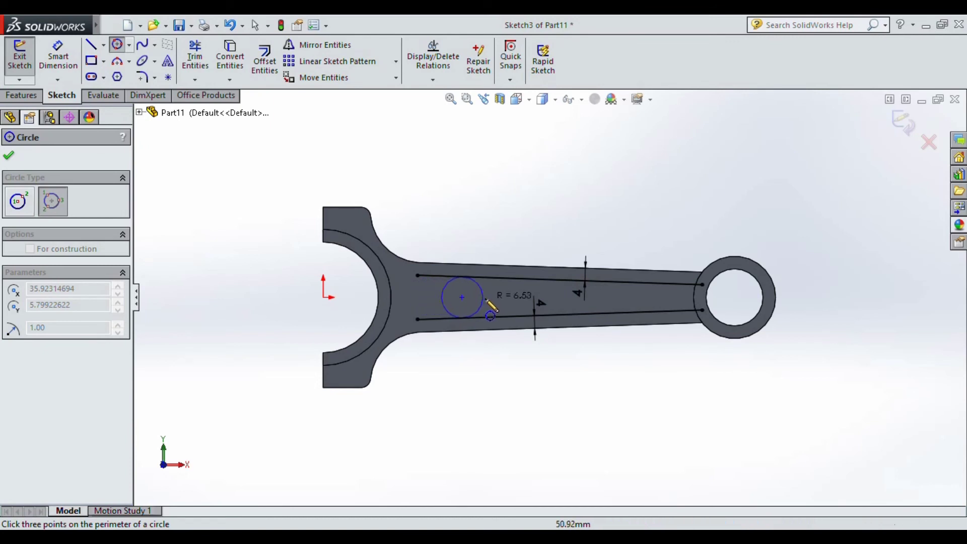
{"action": "left_click", "coordinate": [484, 300]}
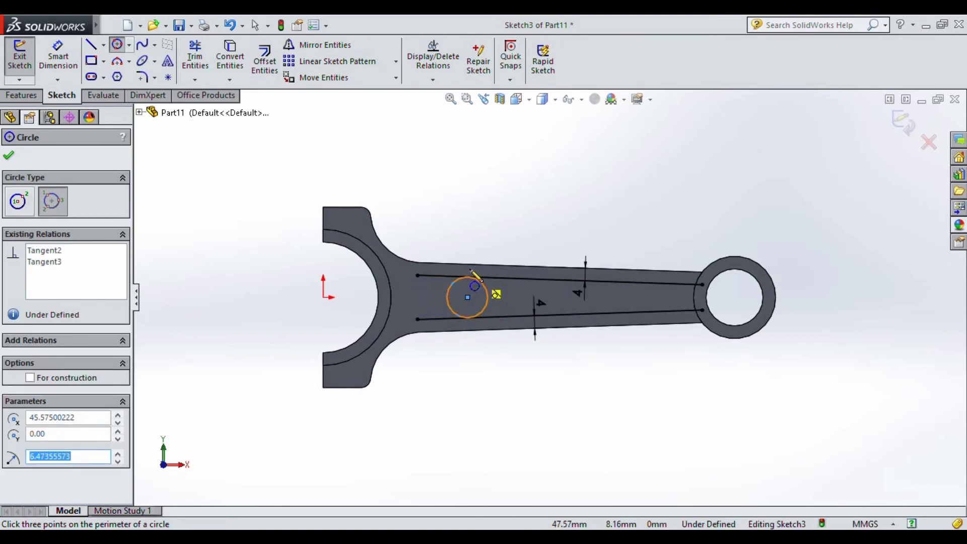
Draw a second perimeter circle tangent to both offset lines toward the small end, about 4.7 mm in radius
{"action": "left_click", "coordinate": [691, 285]}
{"action": "left_click", "coordinate": [698, 312]}
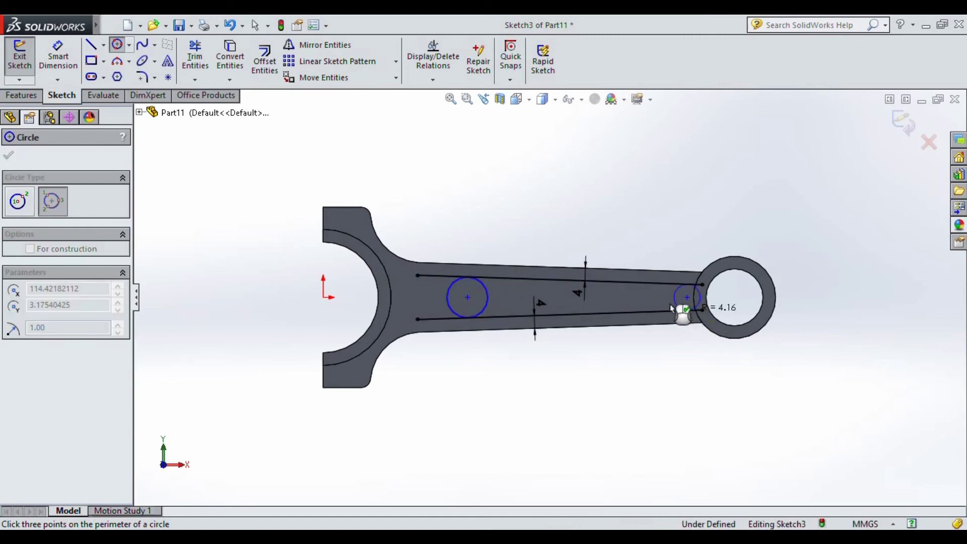
{"action": "left_click", "coordinate": [621, 305]}
{"action": "right_click", "coordinate": [593, 200]}
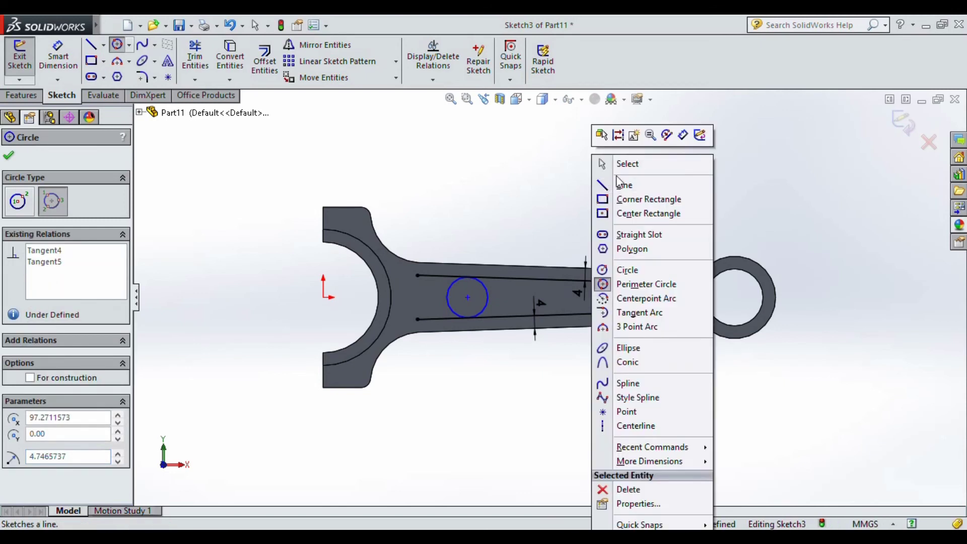
{"action": "left_click", "coordinate": [625, 164]}
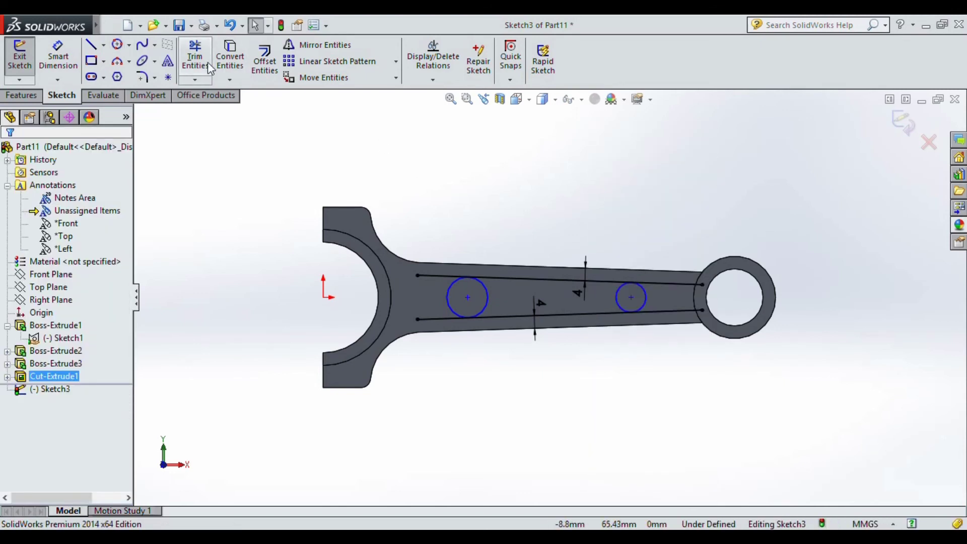
Power-trim the line ends beyond the circles and the circles' inner arcs to leave a closed tapered slot
{"action": "left_click", "coordinate": [195, 59]}
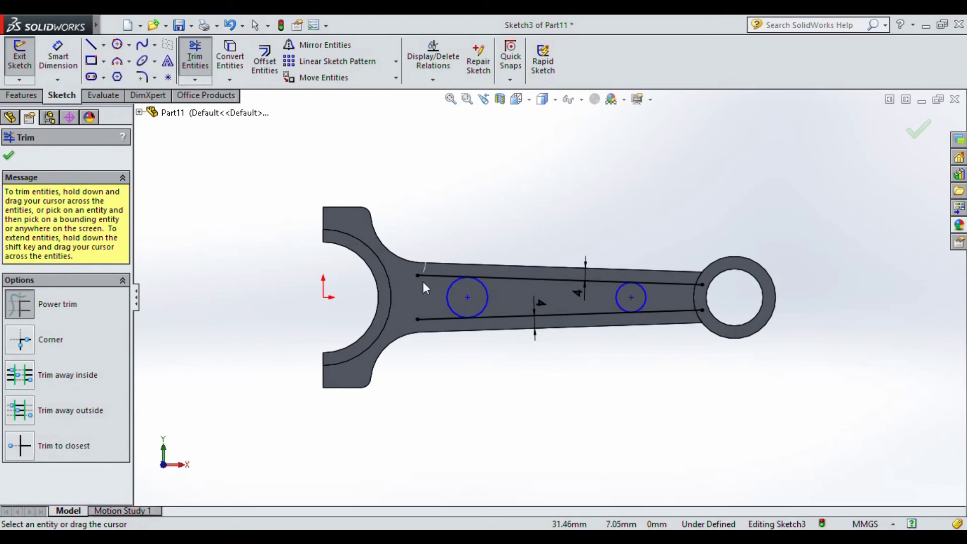
{"action": "left_click_drag", "start_coordinate": [480, 295], "coordinate": [693, 246]}
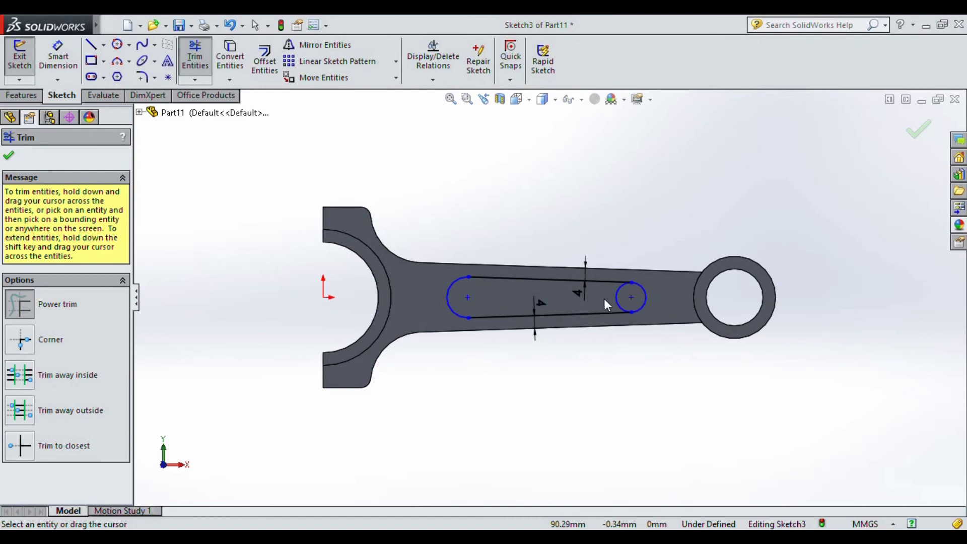
{"action": "left_click_drag", "start_coordinate": [621, 298], "coordinate": [563, 308]}
{"action": "left_click", "coordinate": [906, 144]}
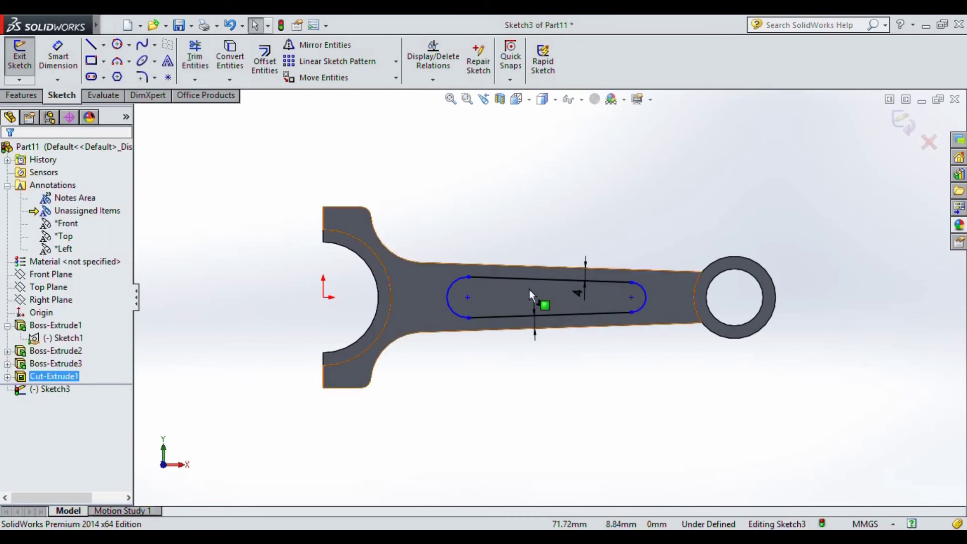
Dimension the horizontal distance from the origin to the center of the slot's big-end arc as 40 mm
{"action": "scroll", "coordinate": [519, 316], "scroll_direction": "down", "scroll_amount": 3}
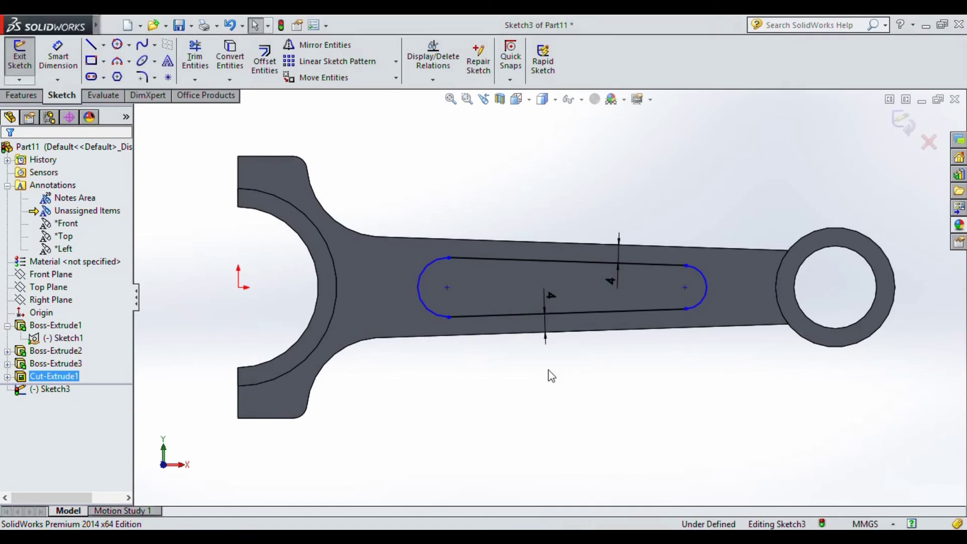
{"action": "left_click", "coordinate": [58, 56]}
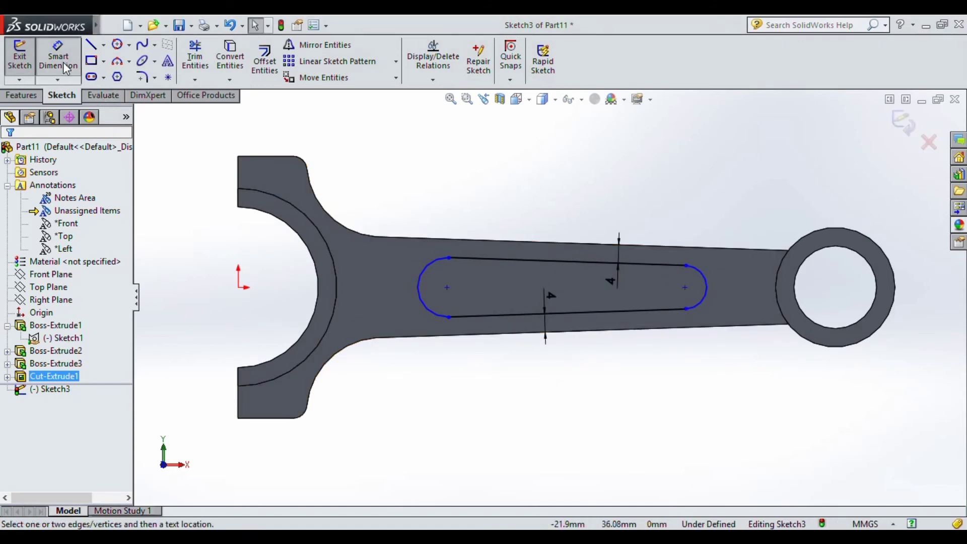
{"action": "left_click", "coordinate": [238, 288]}
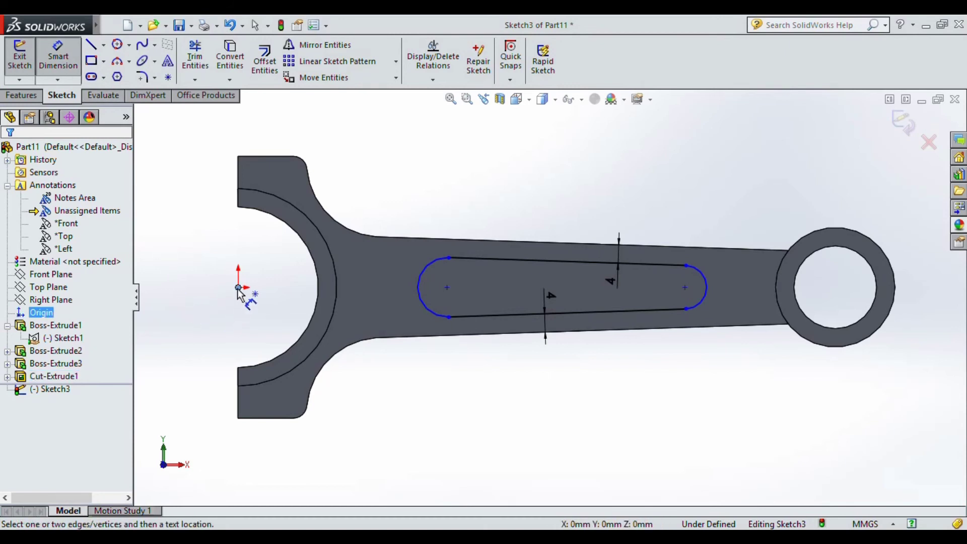
{"action": "left_click", "coordinate": [447, 288]}
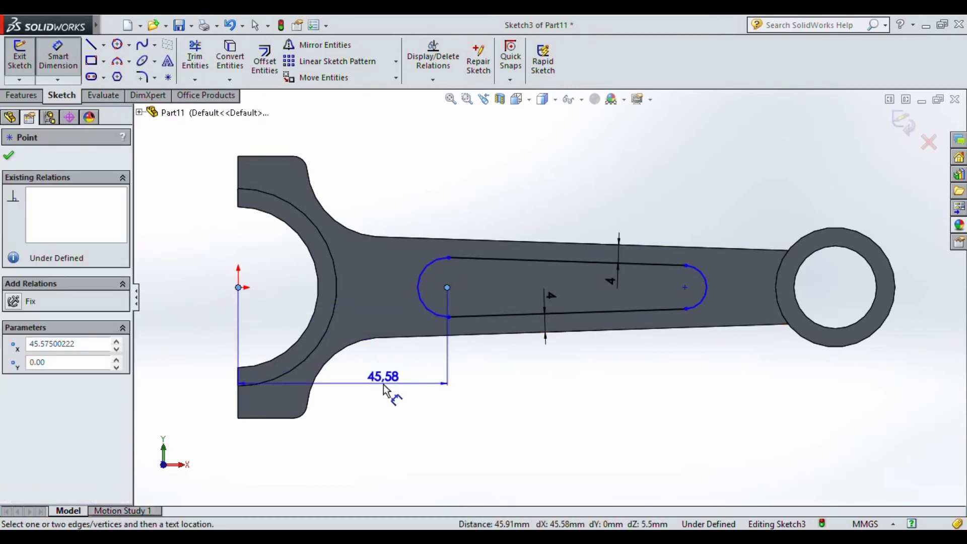
{"action": "left_click", "coordinate": [382, 383]}
{"action": "type", "text": "40"}
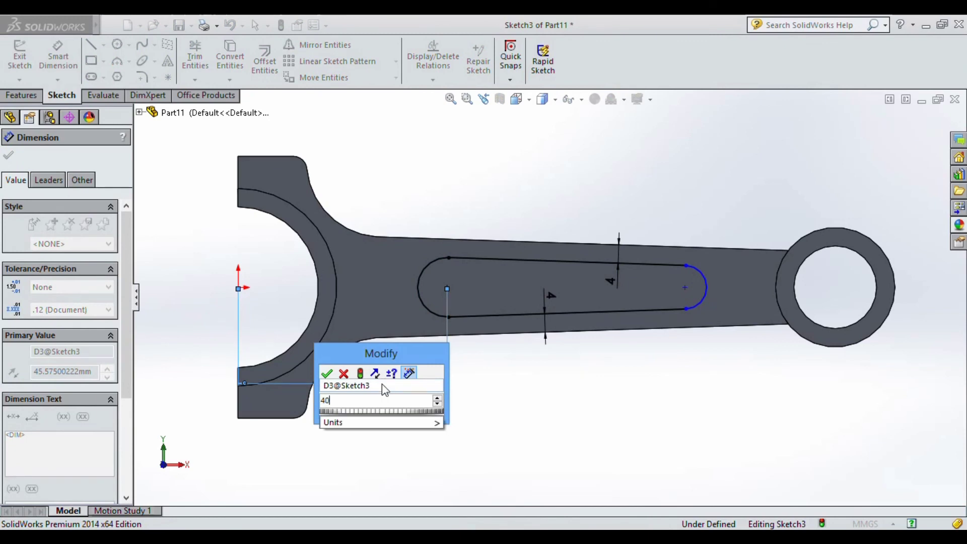
{"action": "key", "text": "Return"}
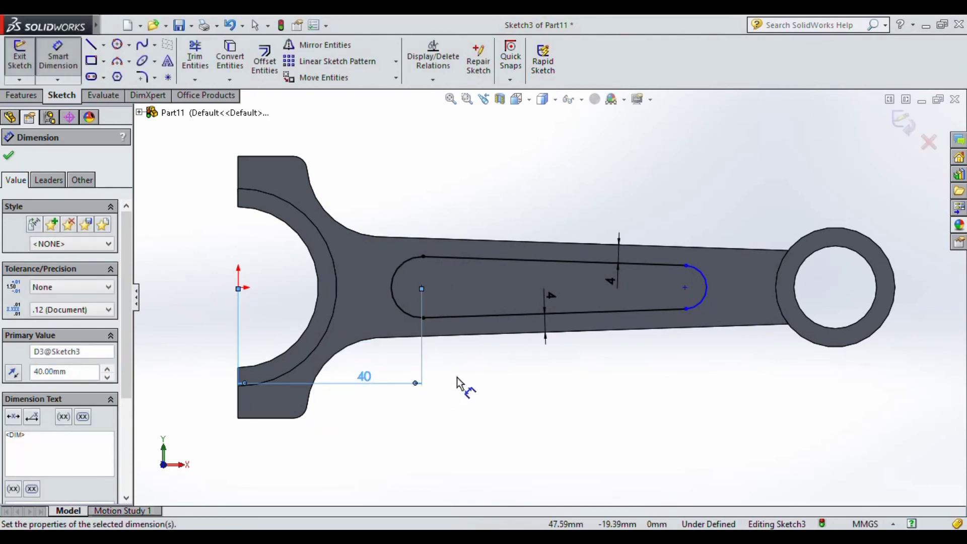
Dimension the distance between the centers of the slot's two end arcs as 65 mm
{"action": "left_click", "coordinate": [421, 288]}
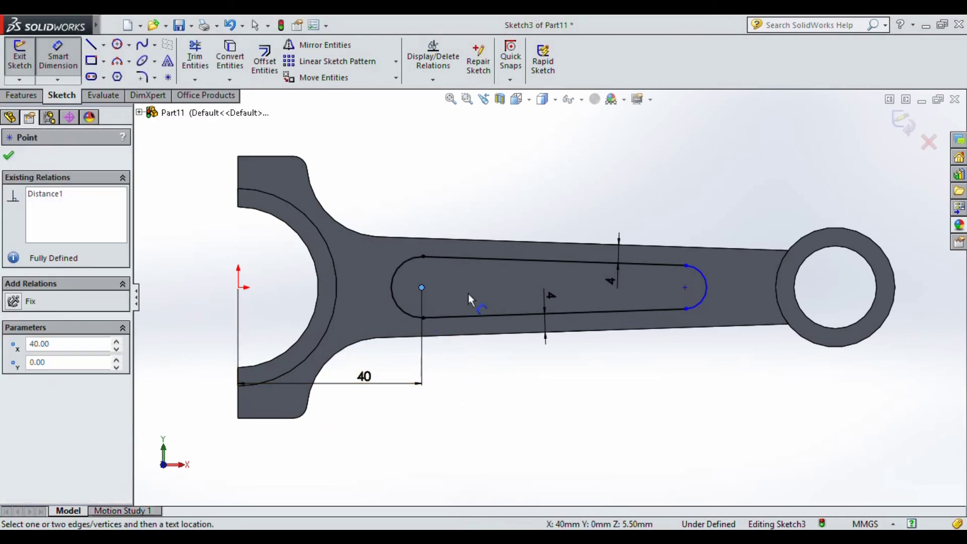
{"action": "left_click", "coordinate": [685, 287]}
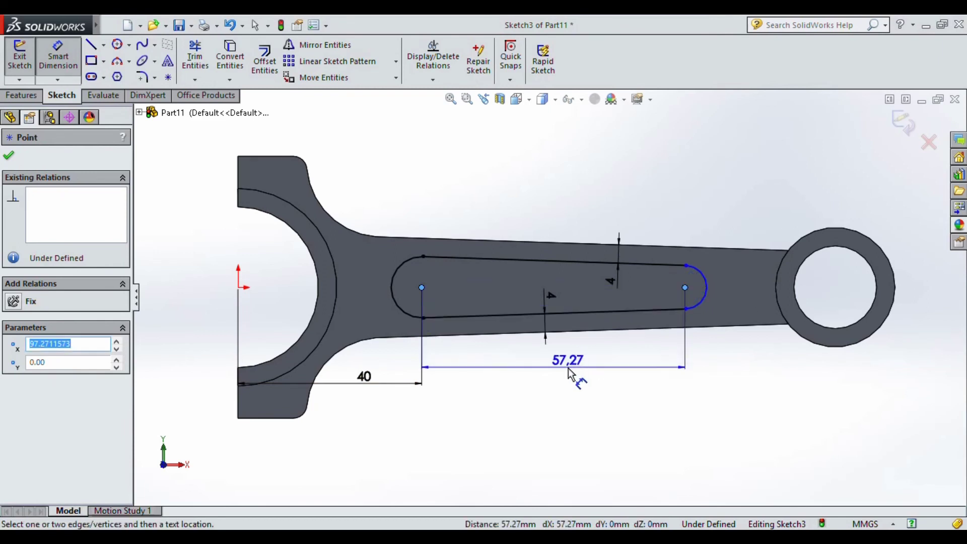
{"action": "left_click", "coordinate": [564, 375]}
{"action": "type", "text": "65"}
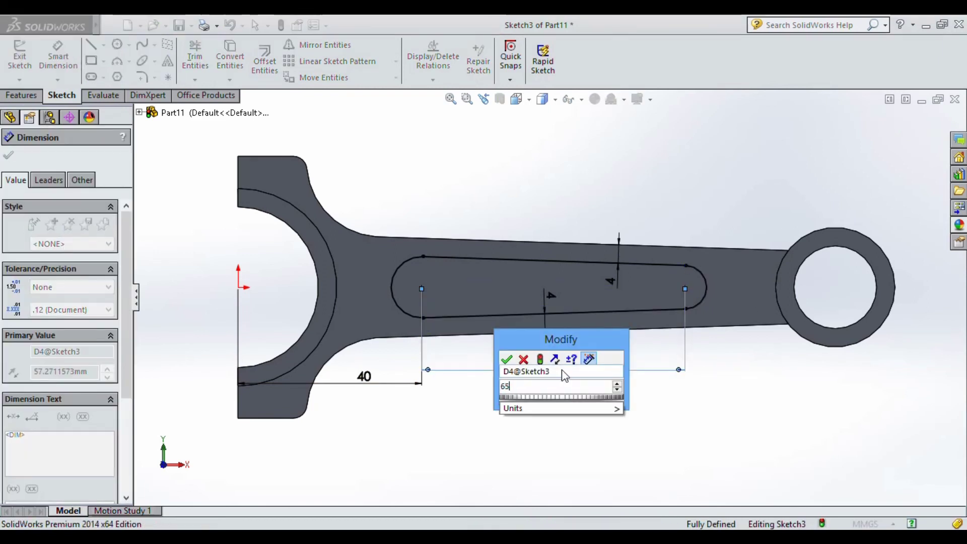
{"action": "left_click", "coordinate": [507, 361]}
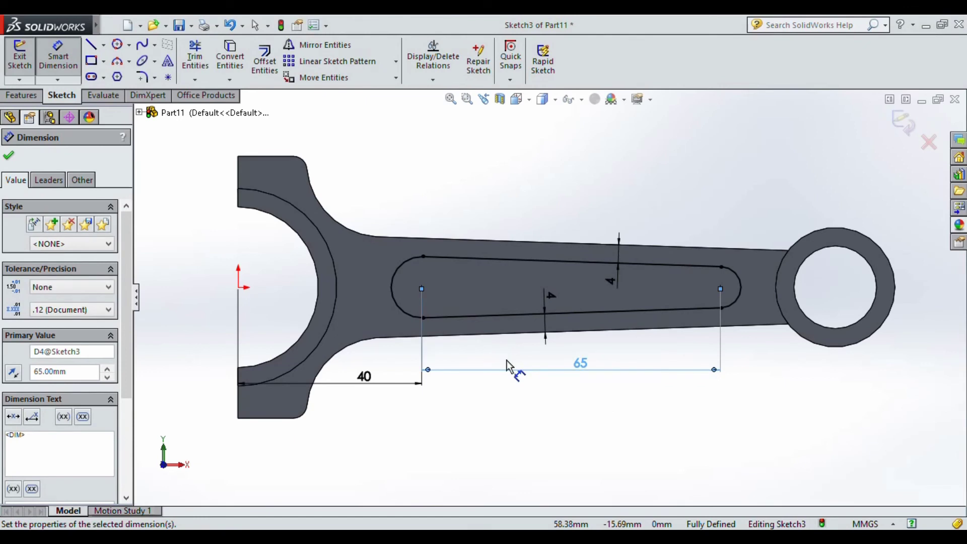
{"action": "left_click", "coordinate": [764, 371]}
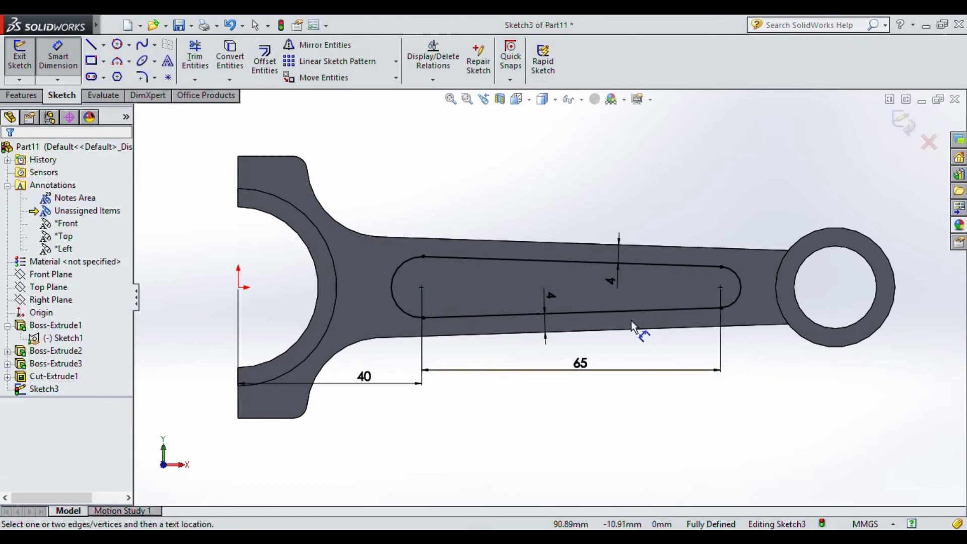
Cut the tapered slot profile into the rod body with a Blind Extruded Cut 3 mm deep
{"action": "scroll", "coordinate": [527, 337], "scroll_direction": "down", "scroll_amount": 1}
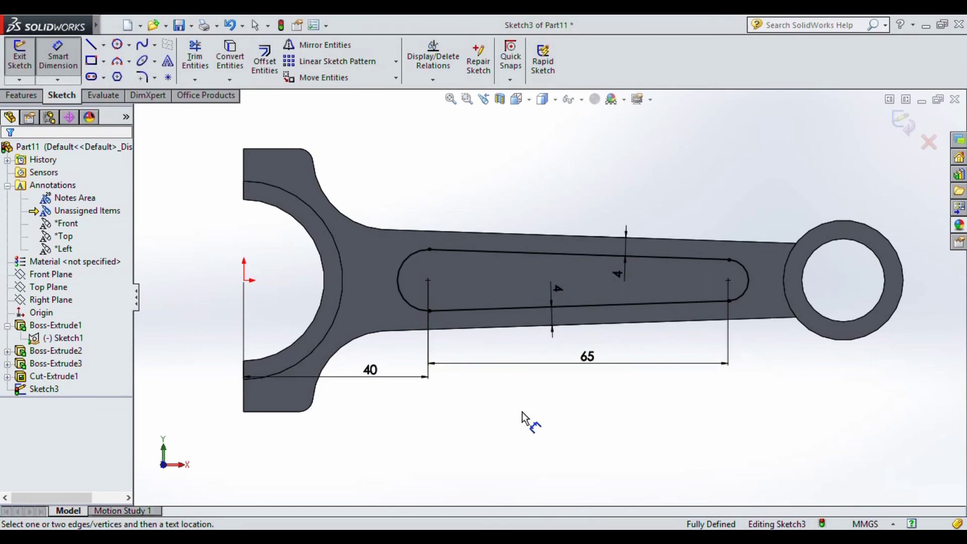
{"action": "middle_click_drag", "start_coordinate": [503, 335], "coordinate": [533, 392]}
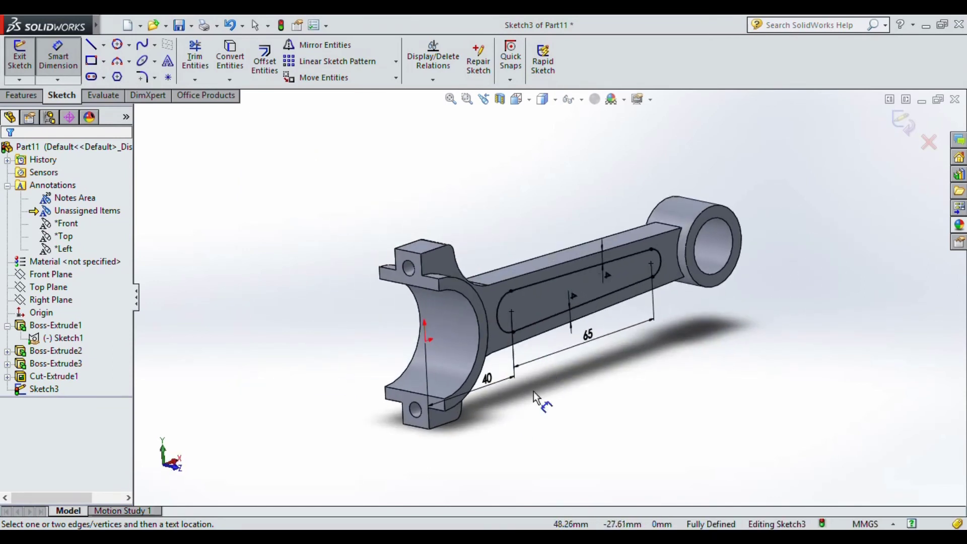
{"action": "left_click", "coordinate": [29, 96]}
{"action": "left_click", "coordinate": [211, 57]}
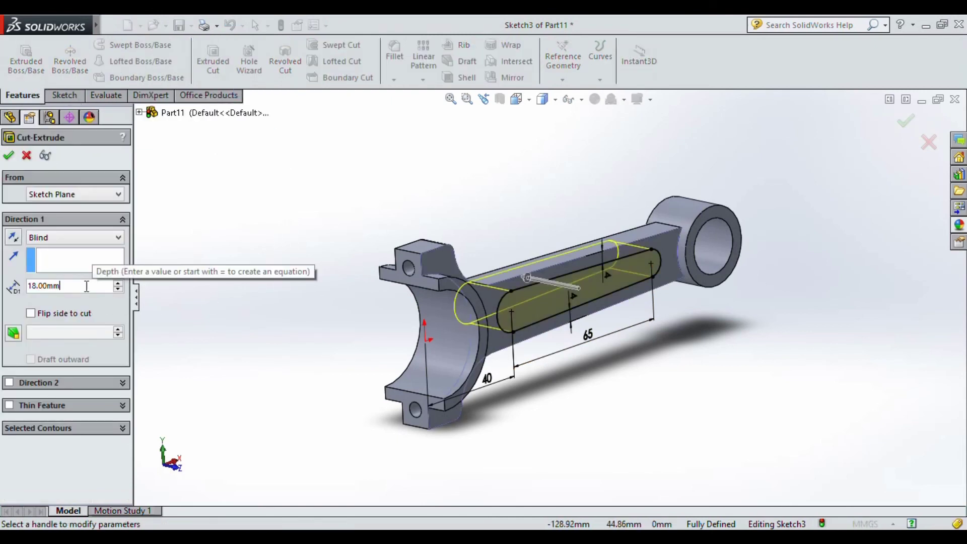
{"action": "type", "text": "3"}
{"action": "mouse_move", "coordinate": [86, 300]}
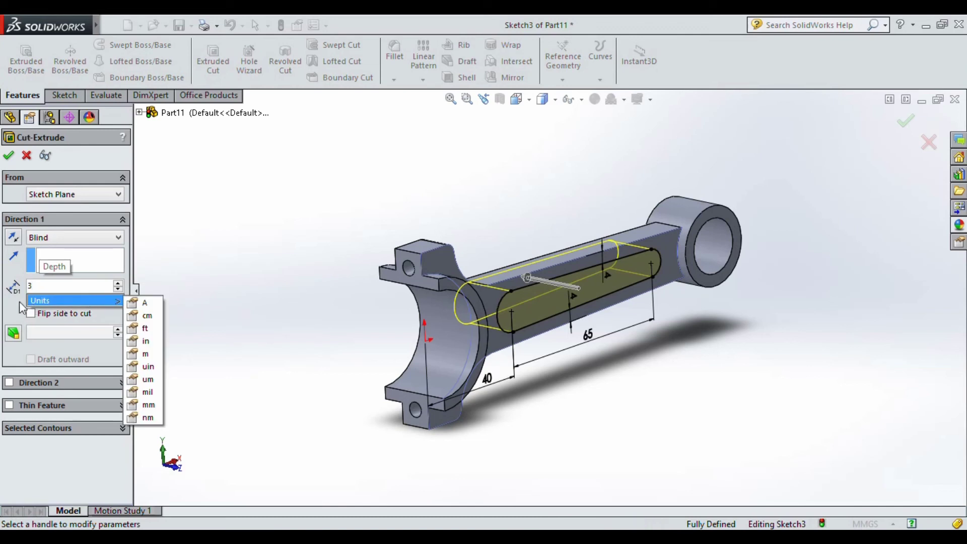
{"action": "key", "text": "Return"}
{"action": "middle_click_drag", "start_coordinate": [312, 287], "coordinate": [348, 287]}
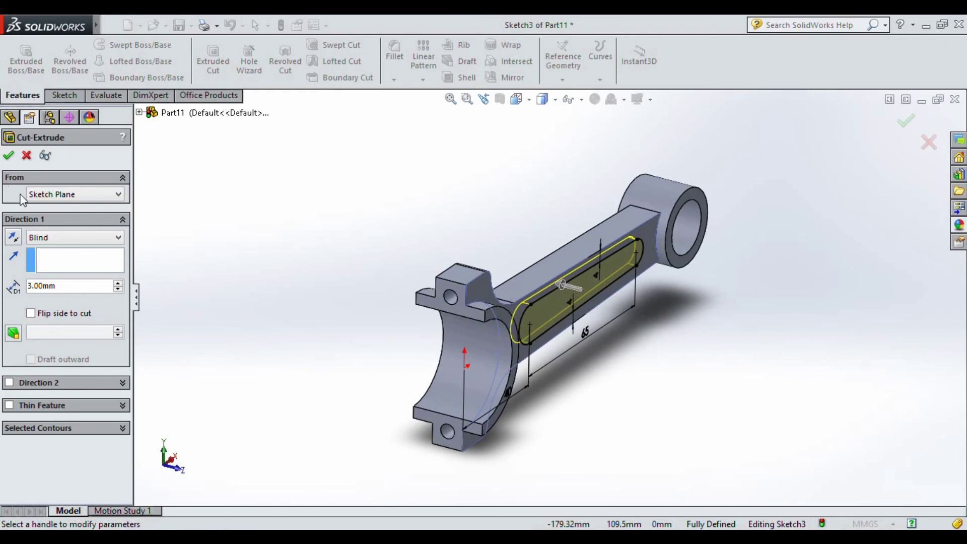
{"action": "left_click", "coordinate": [9, 156]}
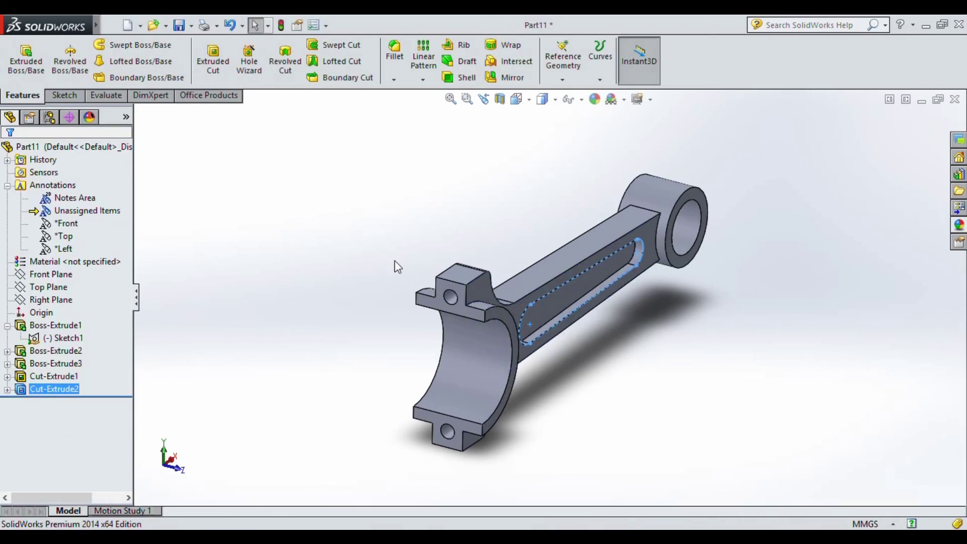
Mirror the slot pocket cut about the Front Plane onto the opposite side of the rod body
{"action": "left_click", "coordinate": [506, 77]}
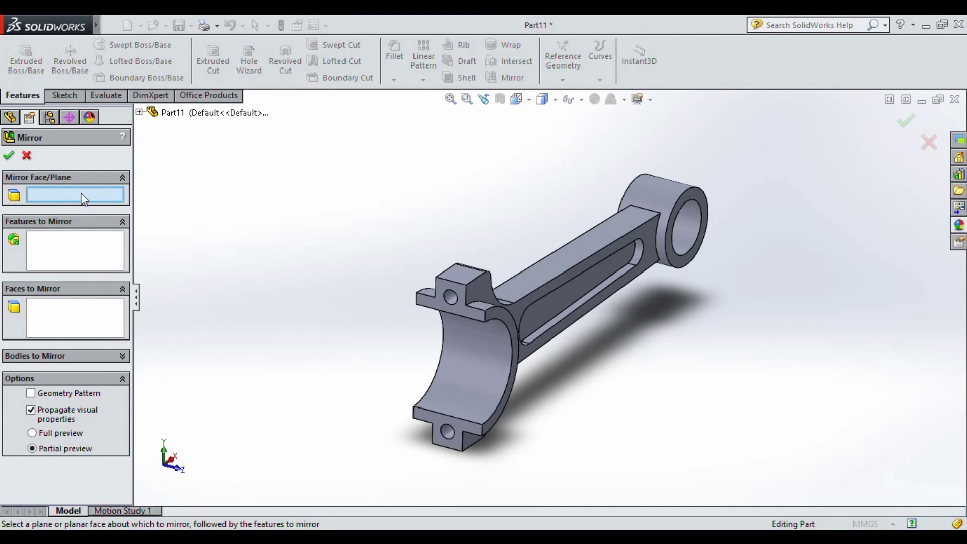
{"action": "left_click", "coordinate": [141, 113]}
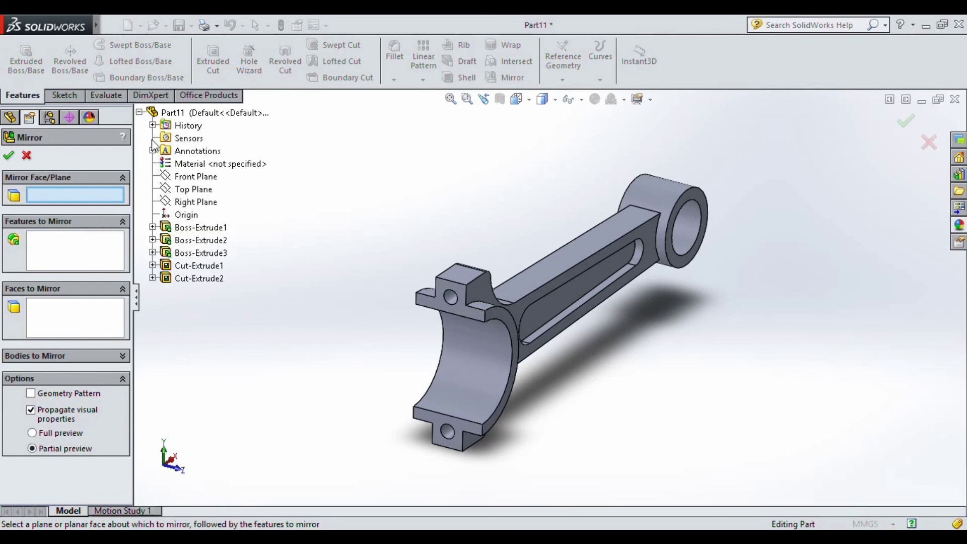
{"action": "left_click", "coordinate": [180, 178]}
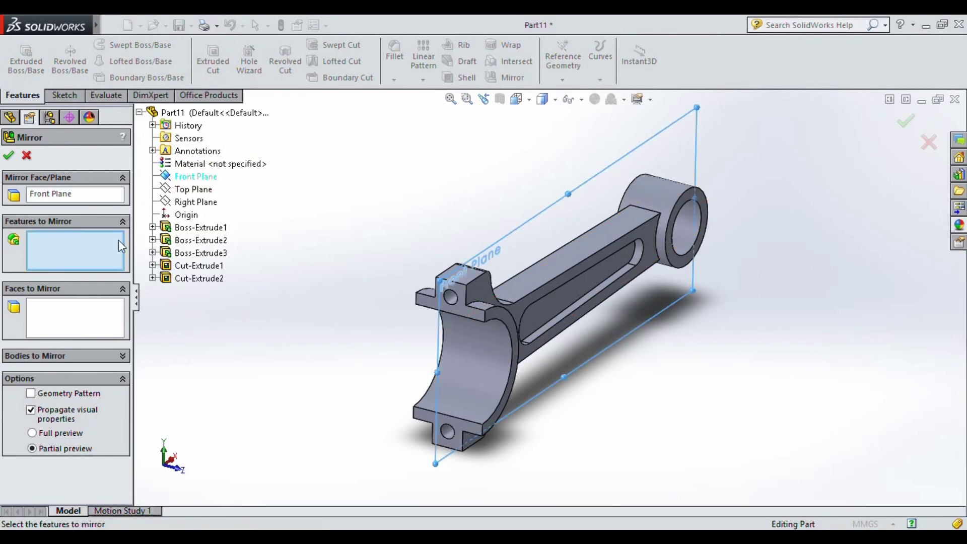
{"action": "left_click", "coordinate": [172, 279]}
{"action": "key", "text": "Return"}
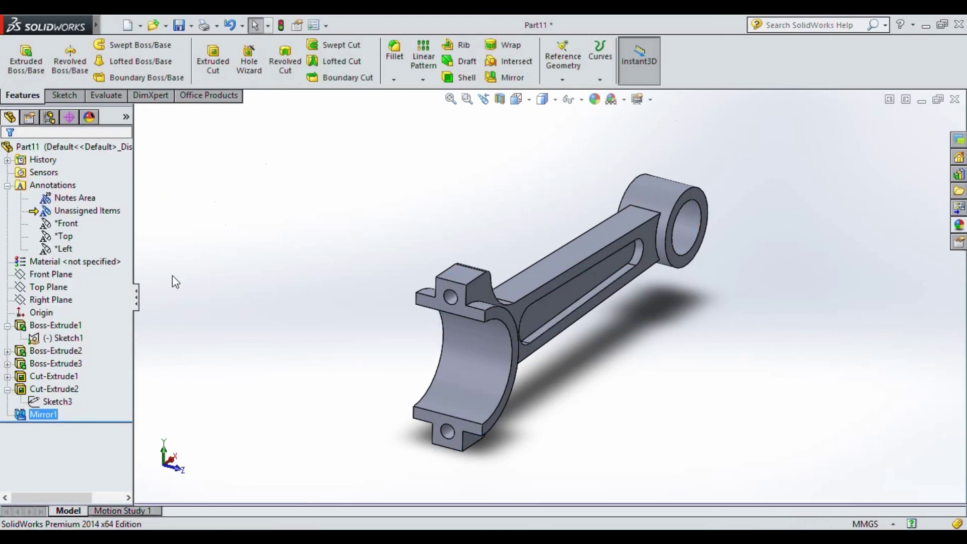
Start a 0.5 mm constant-size fillet and select the pocket floors and flat body faces on both sides of the rod
{"action": "middle_click_drag", "start_coordinate": [340, 240], "coordinate": [321, 252]}
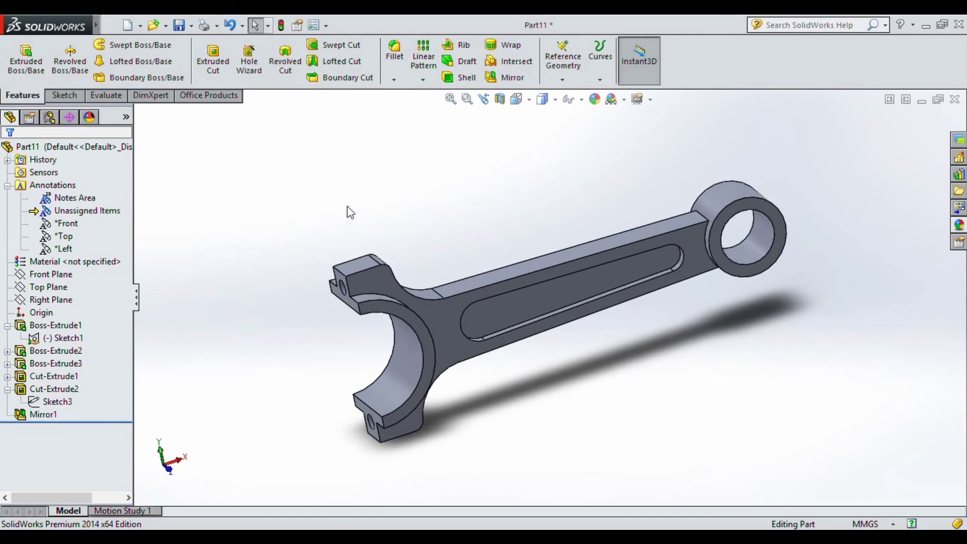
{"action": "left_click", "coordinate": [400, 60]}
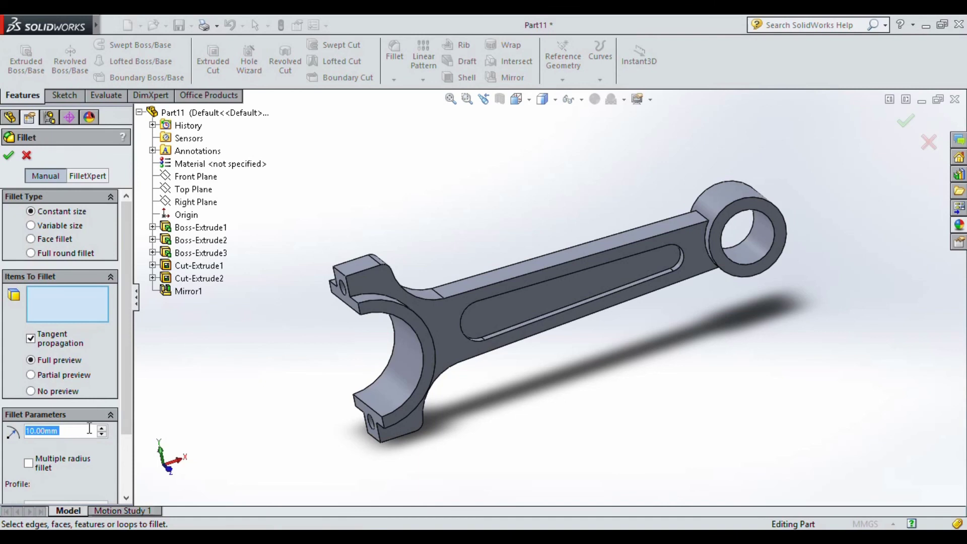
{"action": "type", "text": "0.5"}
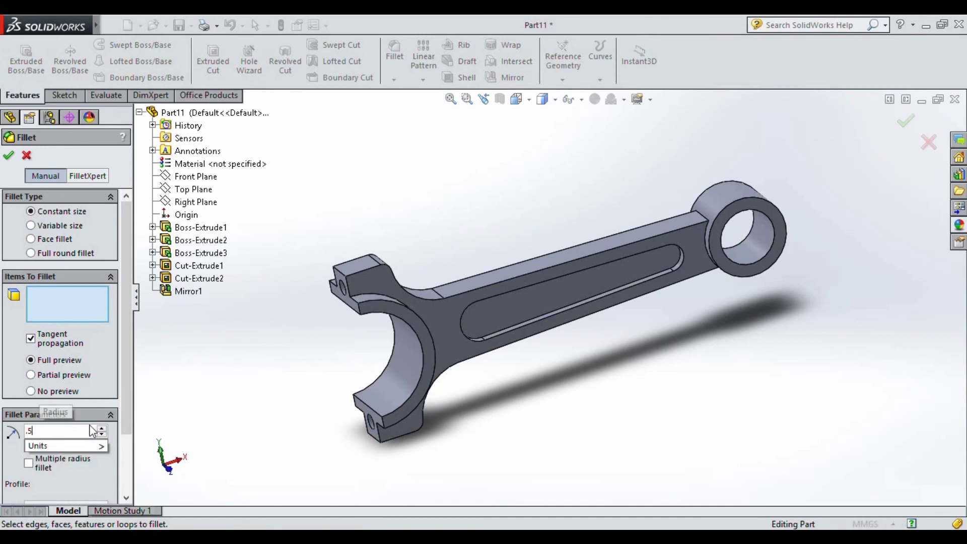
{"action": "key", "text": "Return"}
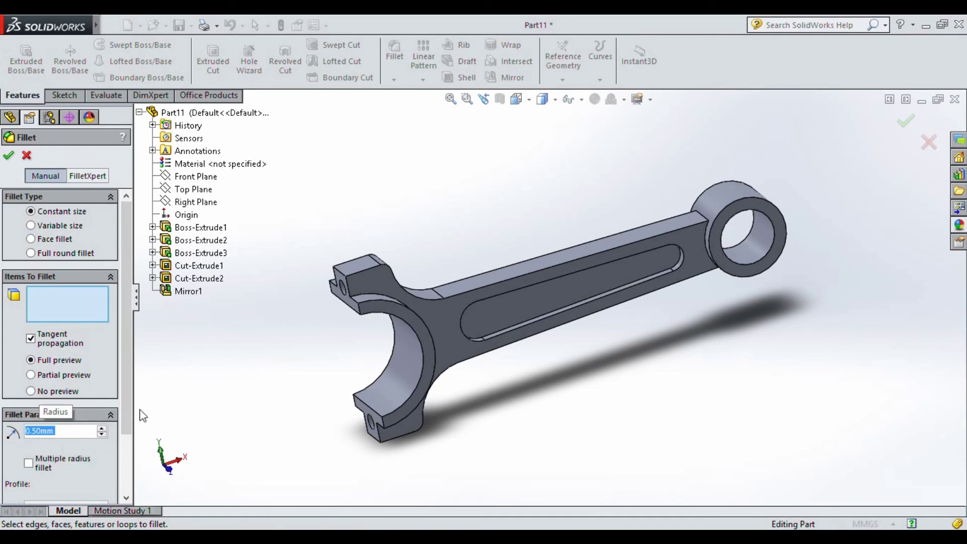
{"action": "left_click", "coordinate": [477, 315]}
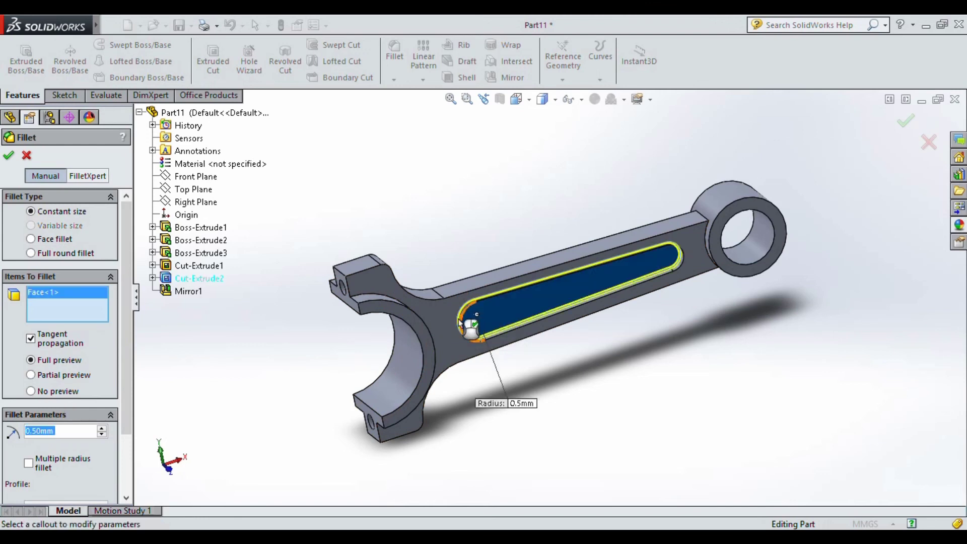
{"action": "left_click", "coordinate": [446, 324]}
{"action": "middle_click_drag", "start_coordinate": [445, 323], "coordinate": [565, 347]}
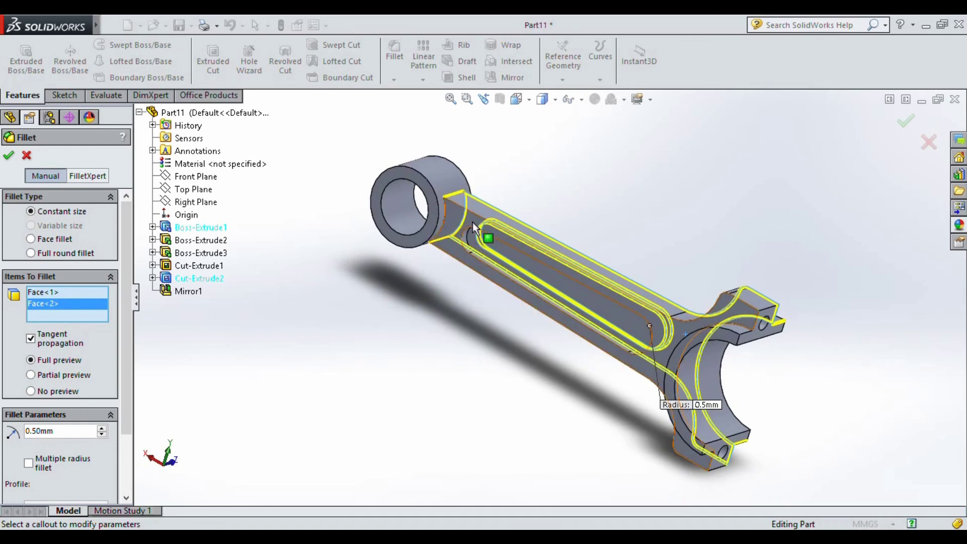
{"action": "left_click", "coordinate": [481, 238]}
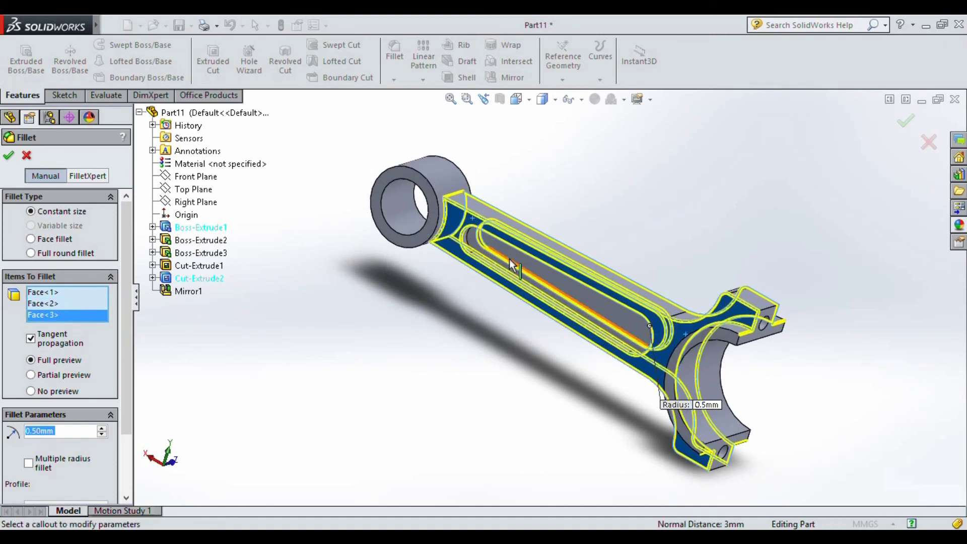
{"action": "left_click", "coordinate": [515, 256]}
Add the big-end ring's two split faces and the small-end ring's outer cylindrical face to the 0.5 mm fillet and create it
{"action": "middle_click_drag", "start_coordinate": [557, 278], "coordinate": [625, 217]}
{"action": "scroll", "coordinate": [735, 339], "scroll_direction": "down", "scroll_amount": 3}
{"action": "left_click", "coordinate": [739, 247]}
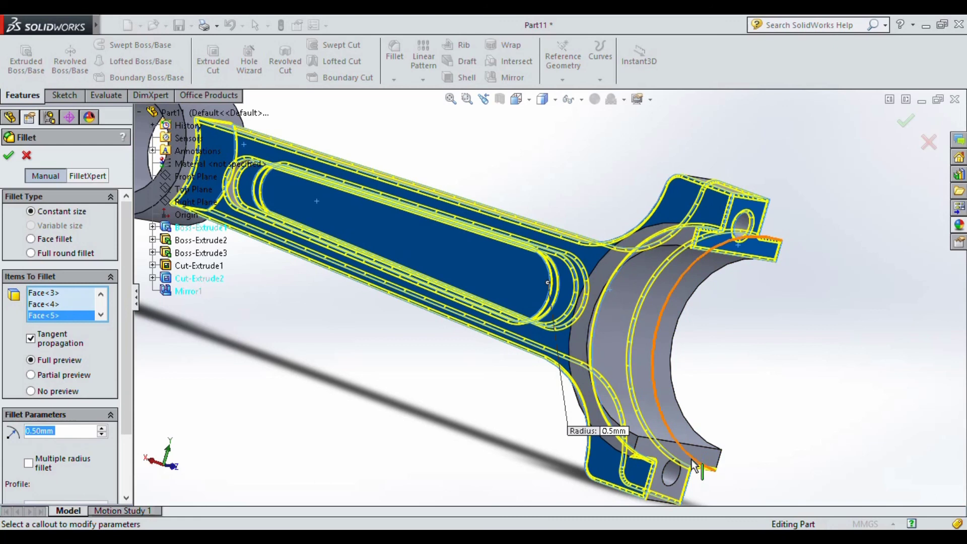
{"action": "left_click", "coordinate": [708, 453]}
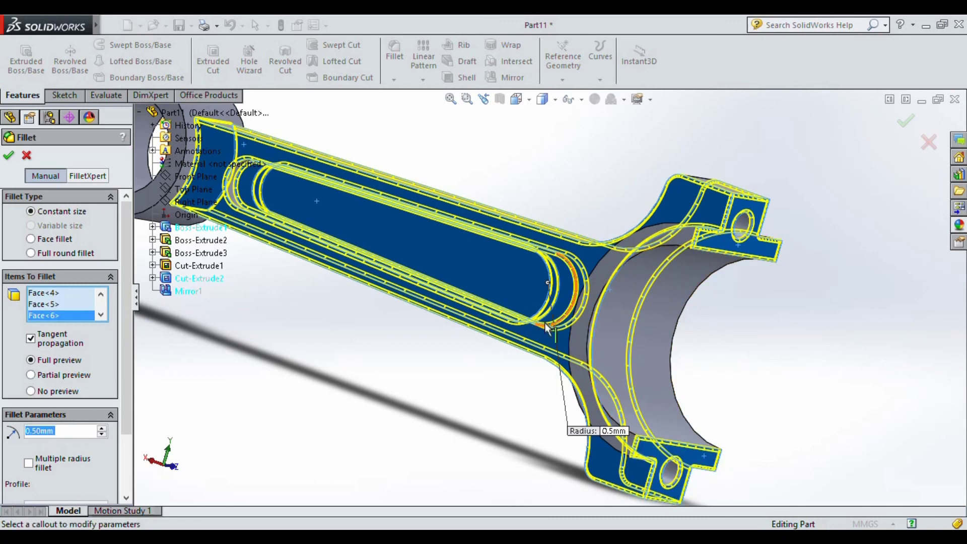
{"action": "scroll", "coordinate": [547, 327], "scroll_direction": "up", "scroll_amount": 4}
{"action": "middle_click_drag", "start_coordinate": [530, 317], "coordinate": [562, 390]}
{"action": "scroll", "coordinate": [432, 282], "scroll_direction": "down", "scroll_amount": 1}
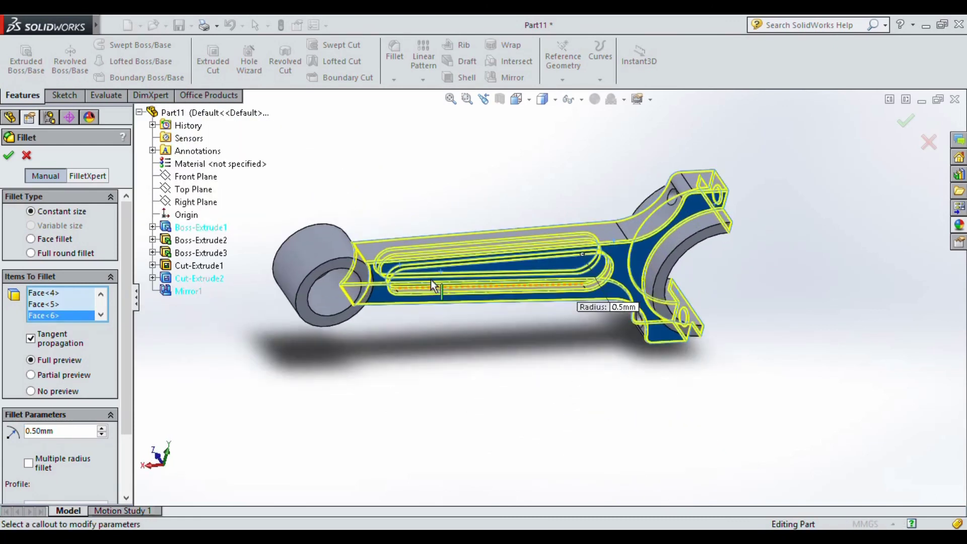
{"action": "scroll", "coordinate": [424, 281], "scroll_direction": "down", "scroll_amount": 1}
{"action": "left_click", "coordinate": [318, 242]}
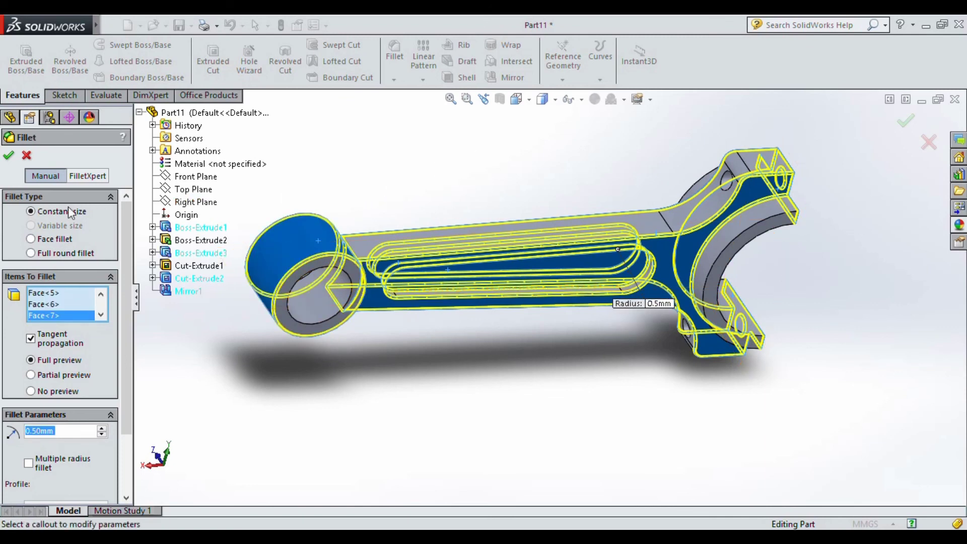
{"action": "left_click", "coordinate": [9, 158]}
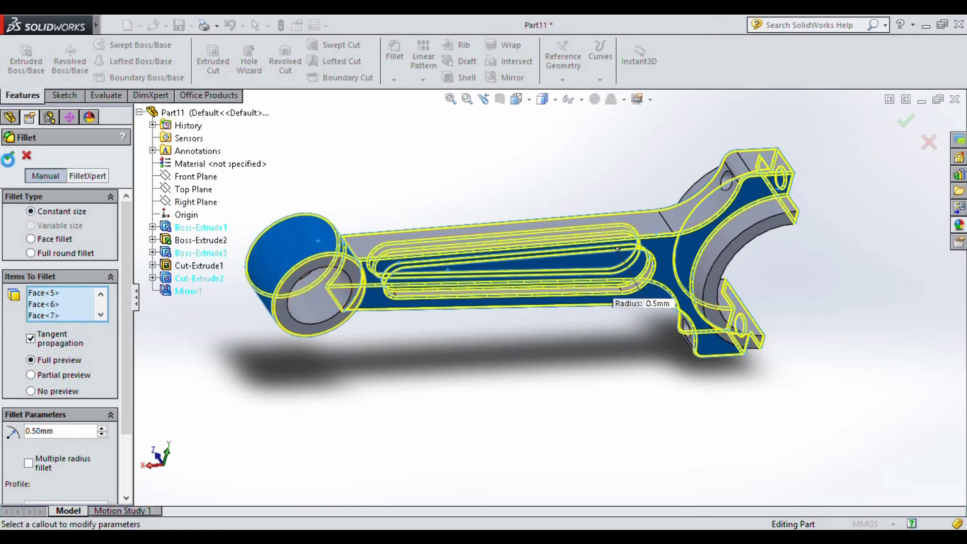
Display the filleted connecting rod in the isometric view
{"action": "middle_click_drag", "start_coordinate": [304, 187], "coordinate": [263, 210]}
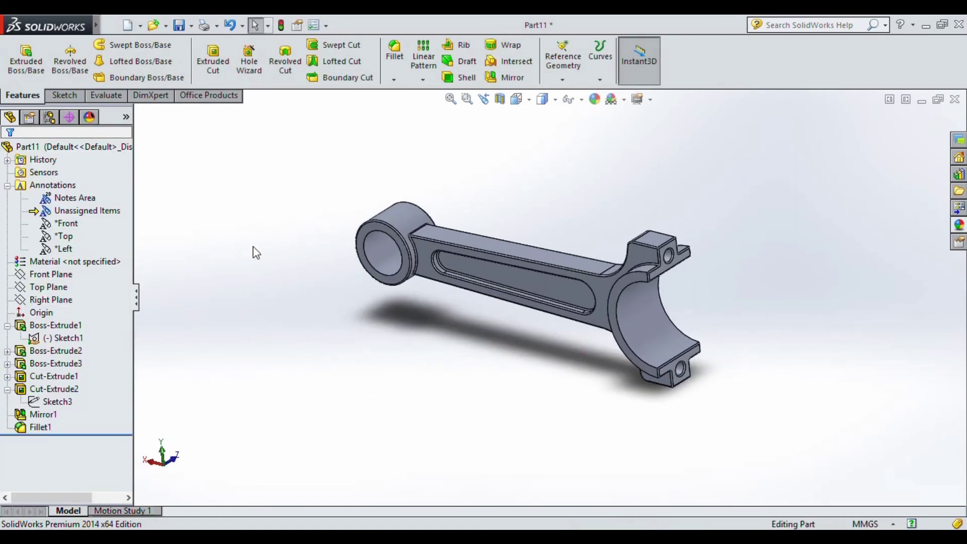
{"action": "left_click", "coordinate": [529, 99]}
{"action": "left_click", "coordinate": [585, 135]}
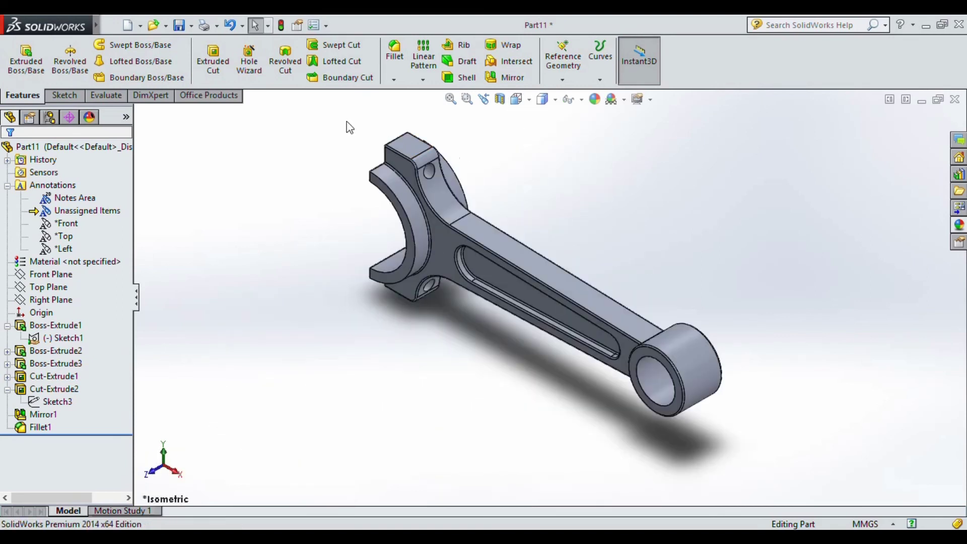
Save the part as Connecting Rod.SLDPRT in the YouTube folder
{"action": "left_click", "coordinate": [179, 25]}
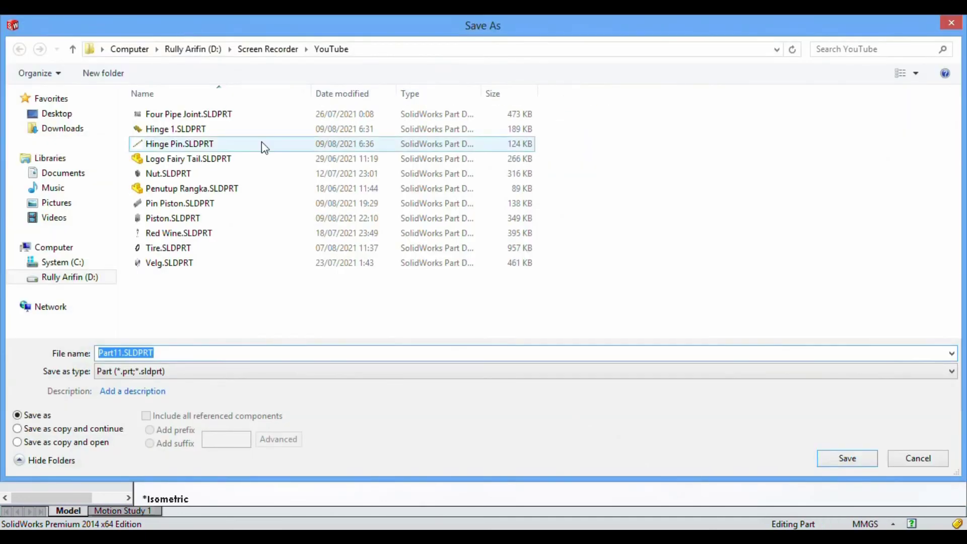
{"action": "left_click", "coordinate": [122, 352]}
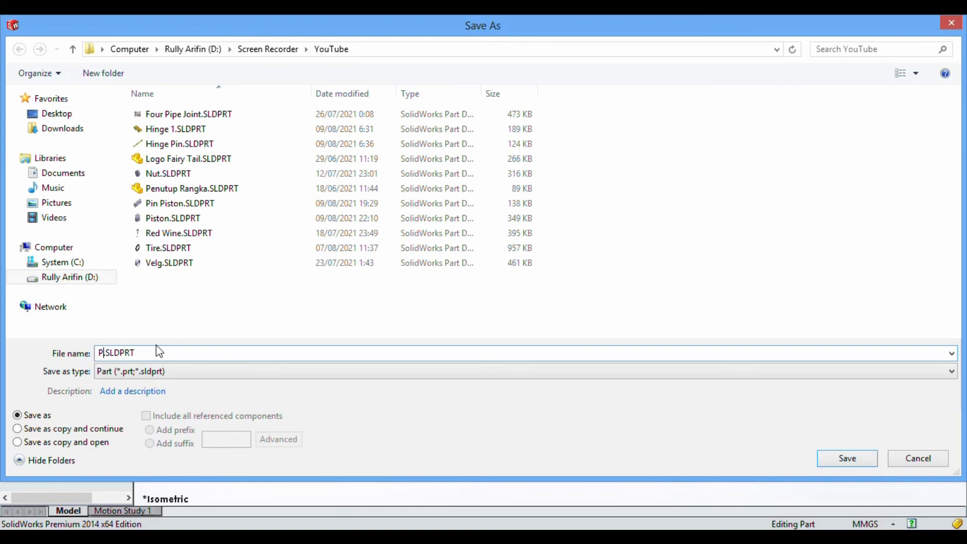
{"action": "type", "text": "Connecting"}
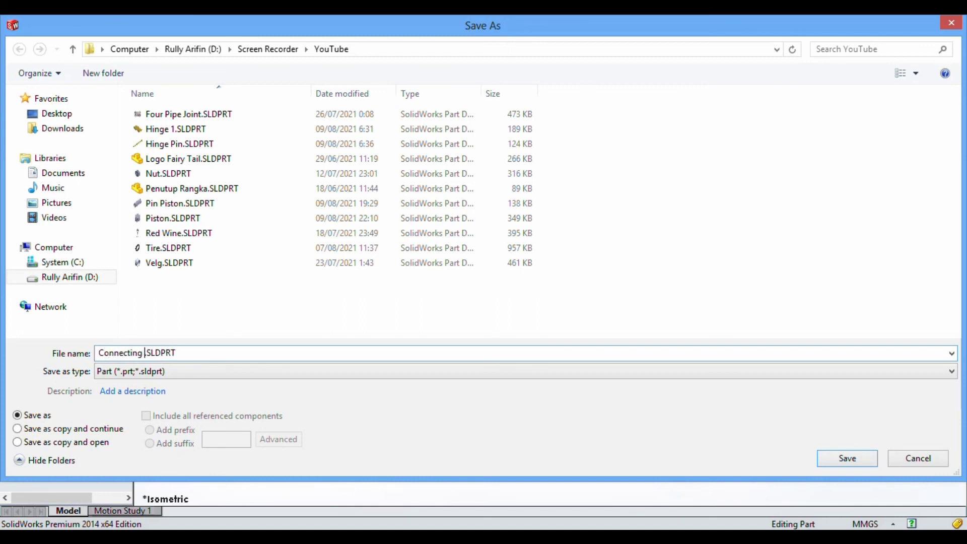
{"action": "type", "text": " Rod"}
{"action": "key", "text": "Return"}
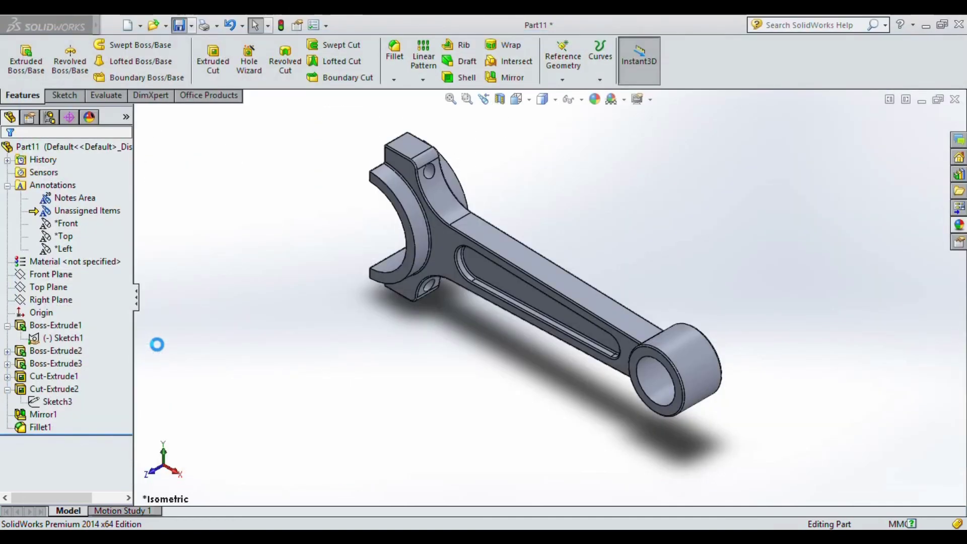